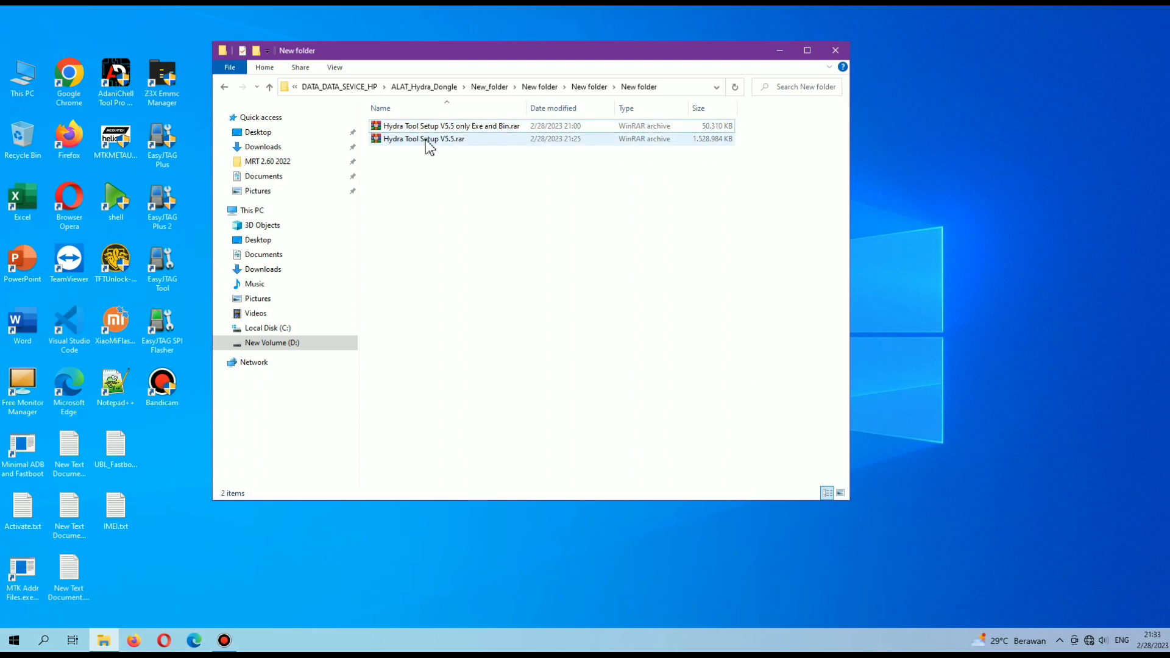
Extract Hydra Tool Setup V5.5.rar into a Hydra Tool Setup V5.5 folder.
{"action": "left_click", "coordinate": [880, 148]}
{"action": "left_click", "coordinate": [695, 224]}
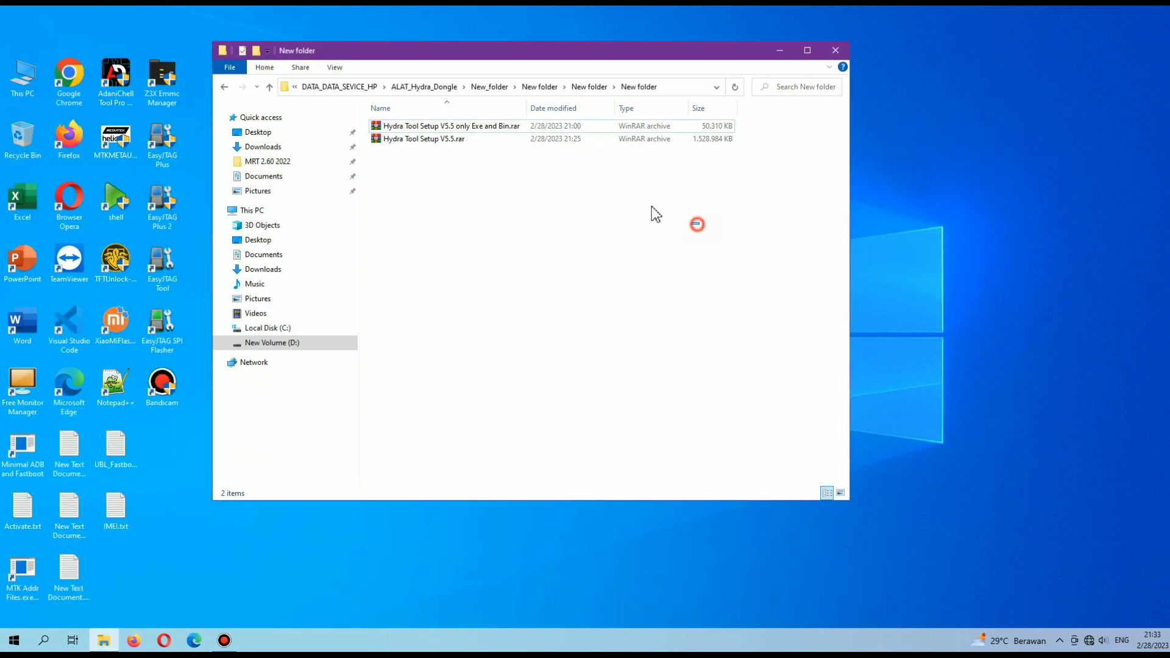
{"action": "left_click", "coordinate": [418, 139]}
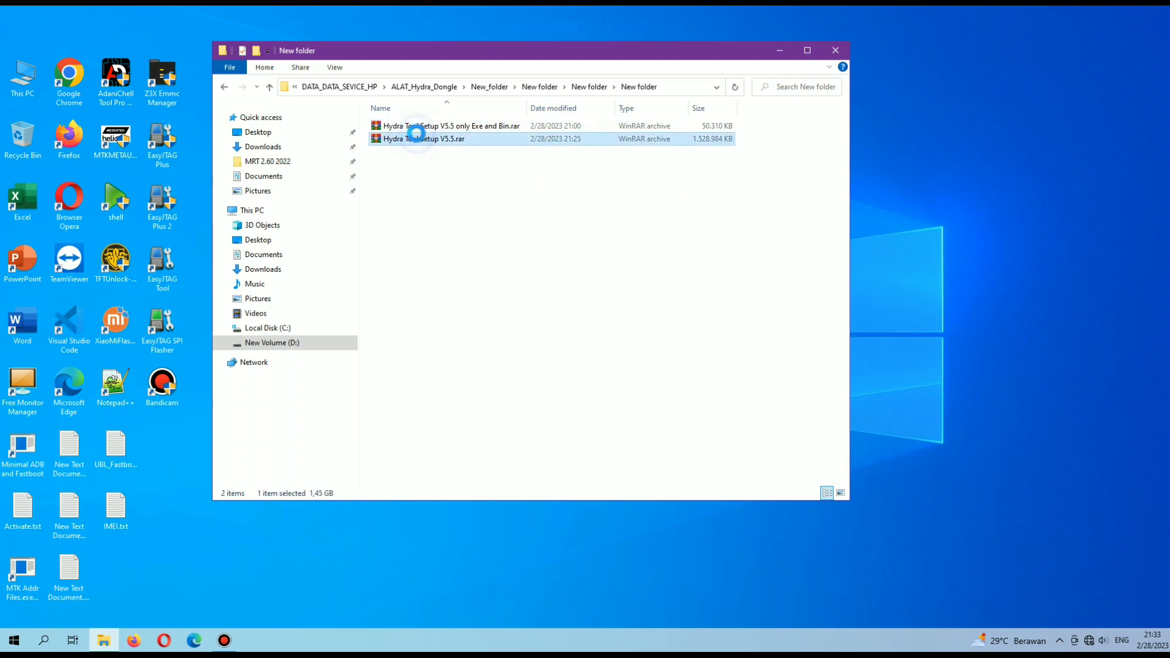
{"action": "right_click", "coordinate": [418, 139]}
{"action": "left_click", "coordinate": [523, 211]}
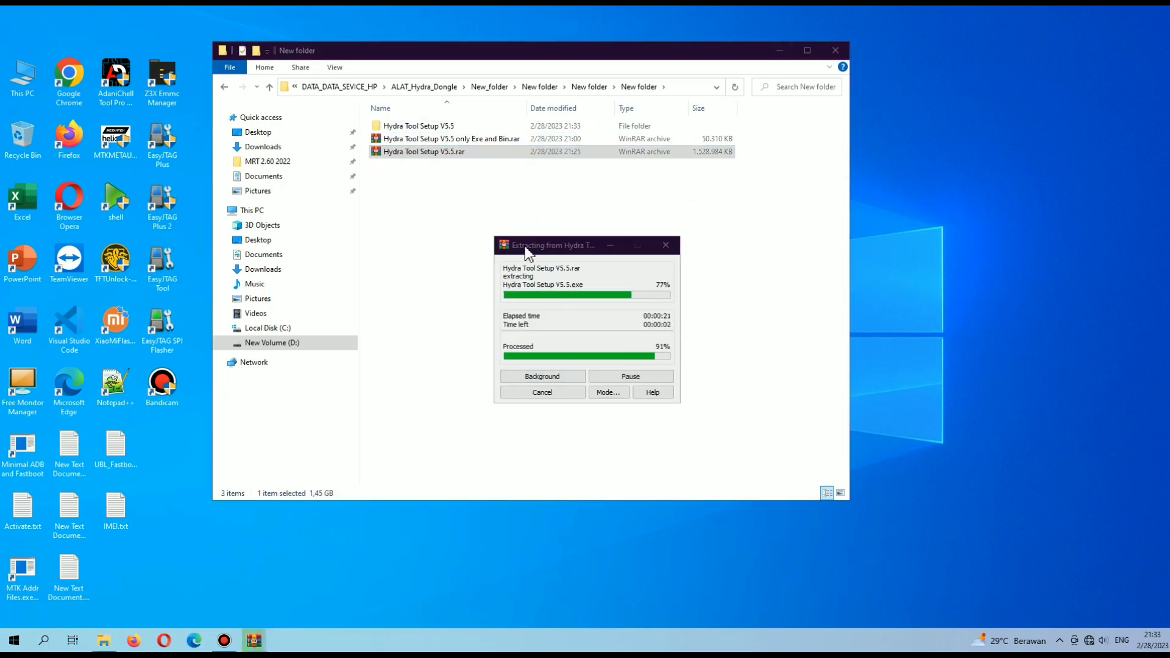
Open the extracted inner Hydra Tool Setup V5.5 folder and launch the setup .exe.
{"action": "right_click", "coordinate": [580, 251]}
{"action": "left_click", "coordinate": [610, 298]}
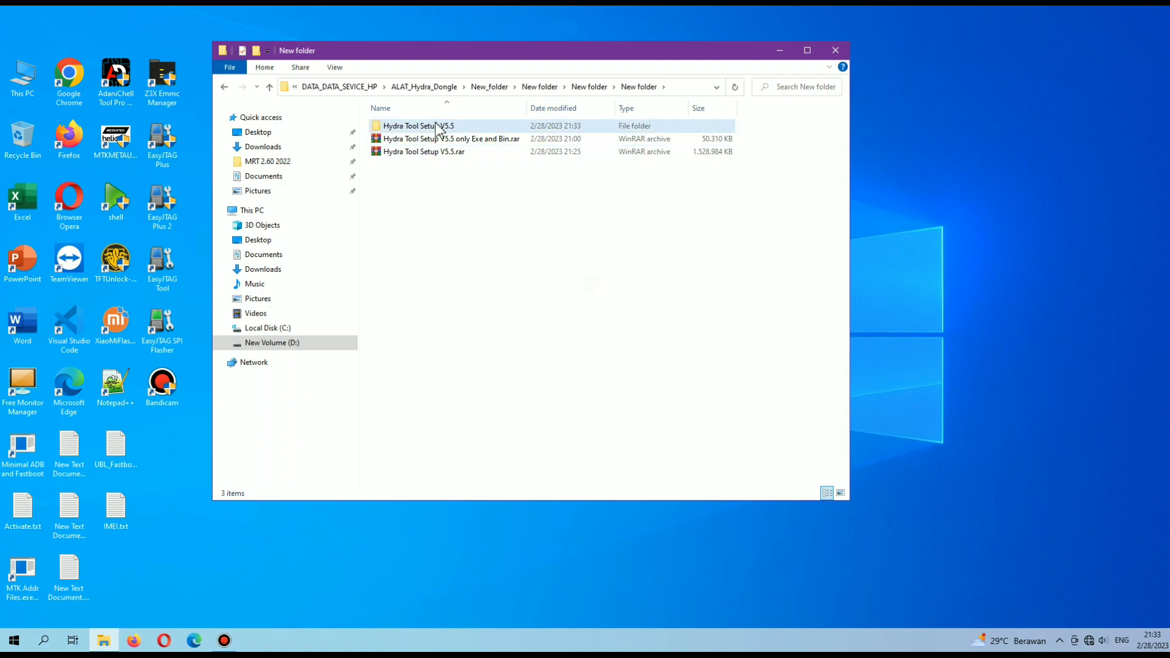
{"action": "double_click", "coordinate": [439, 128]}
{"action": "double_click", "coordinate": [438, 127]}
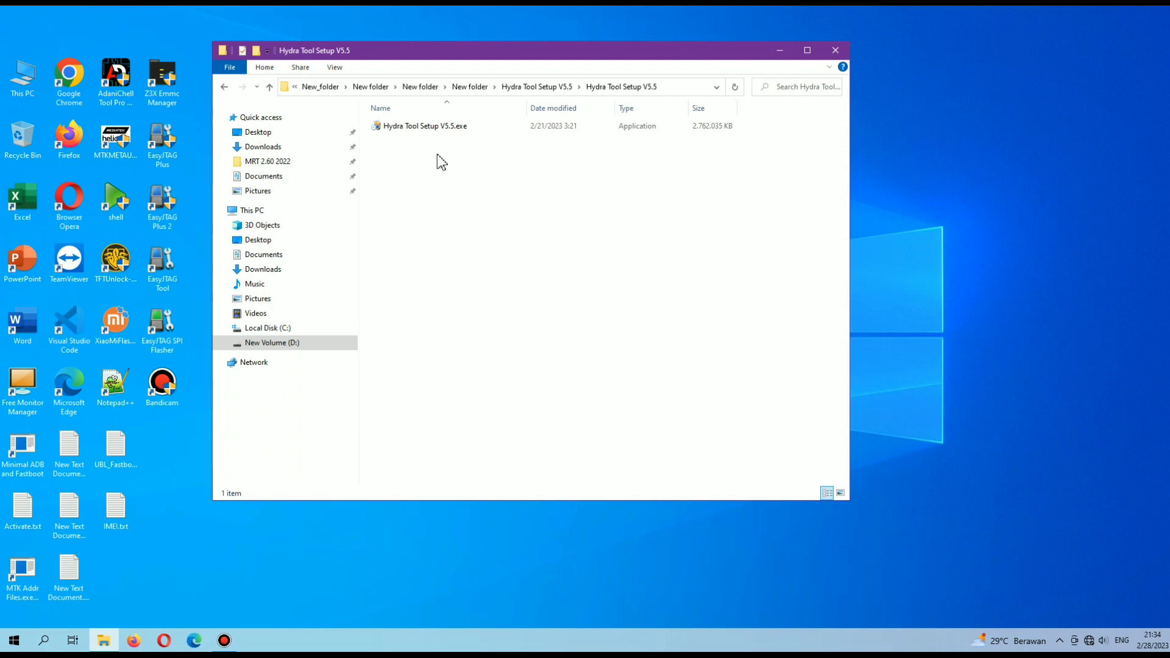
{"action": "double_click", "coordinate": [425, 126]}
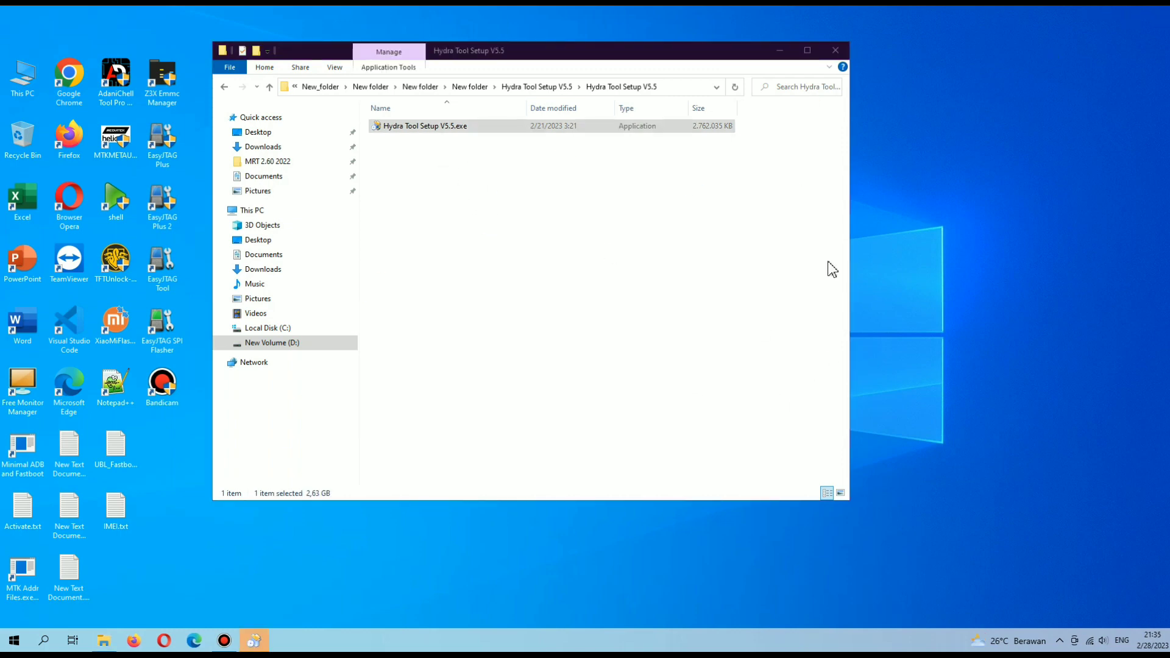
{"action": "left_click", "coordinate": [511, 296]}
Bring the installer forward, pass the welcome page and accept the license agreement.
{"action": "left_click", "coordinate": [261, 650]}
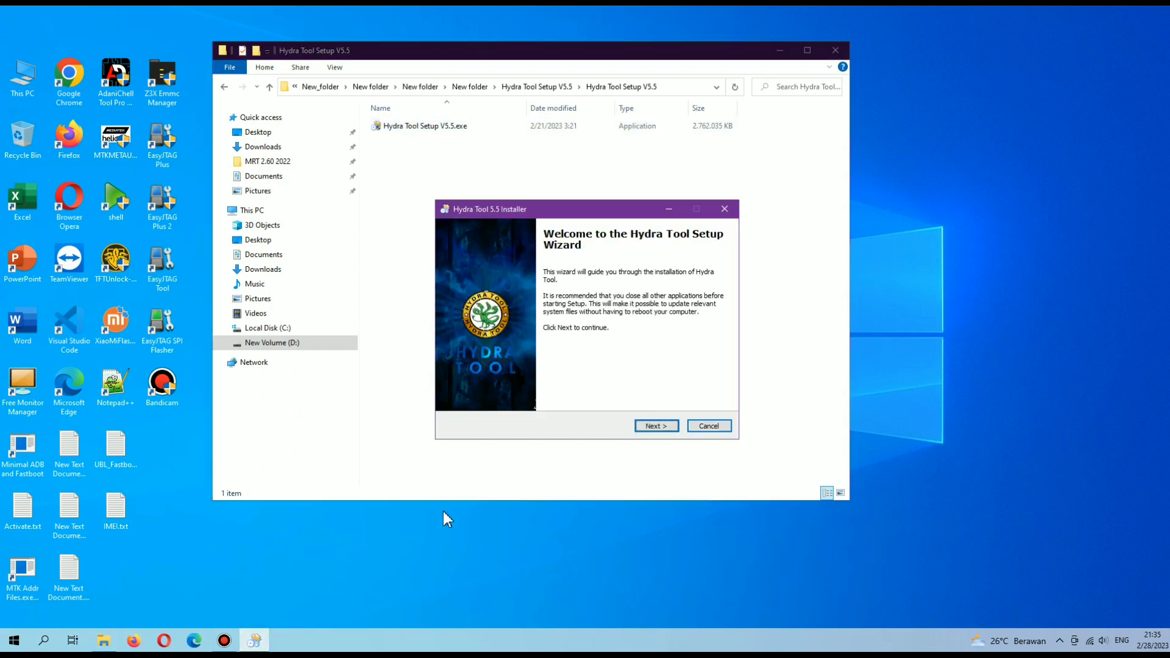
{"action": "left_click", "coordinate": [779, 53]}
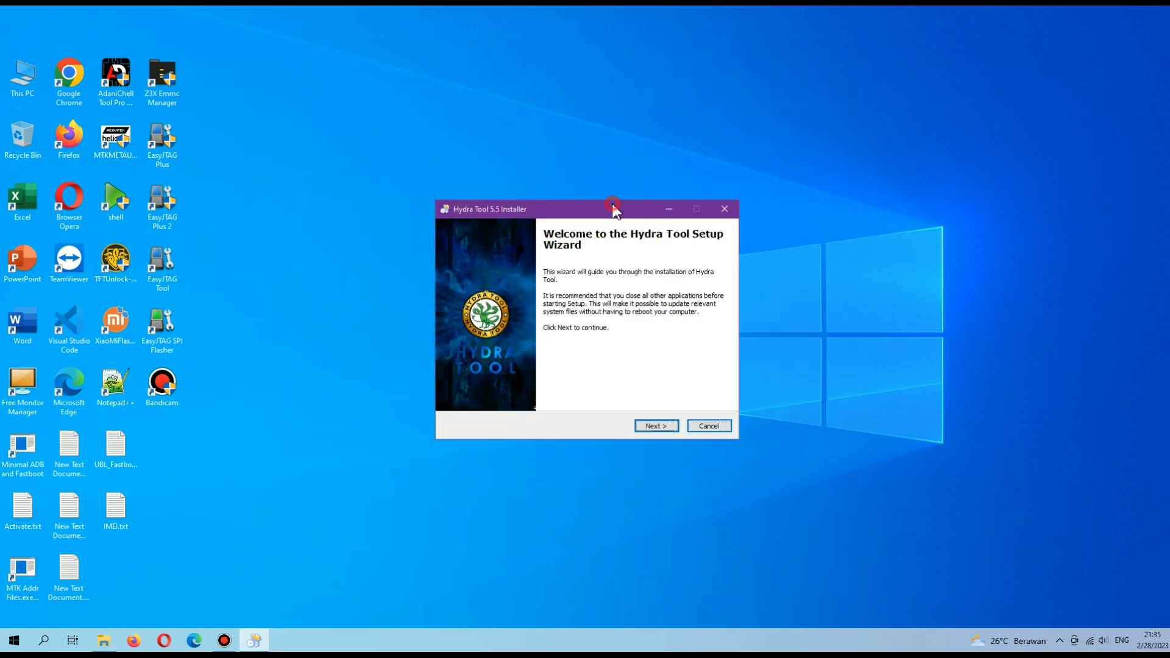
{"action": "left_click_drag", "start_coordinate": [589, 213], "coordinate": [521, 97]}
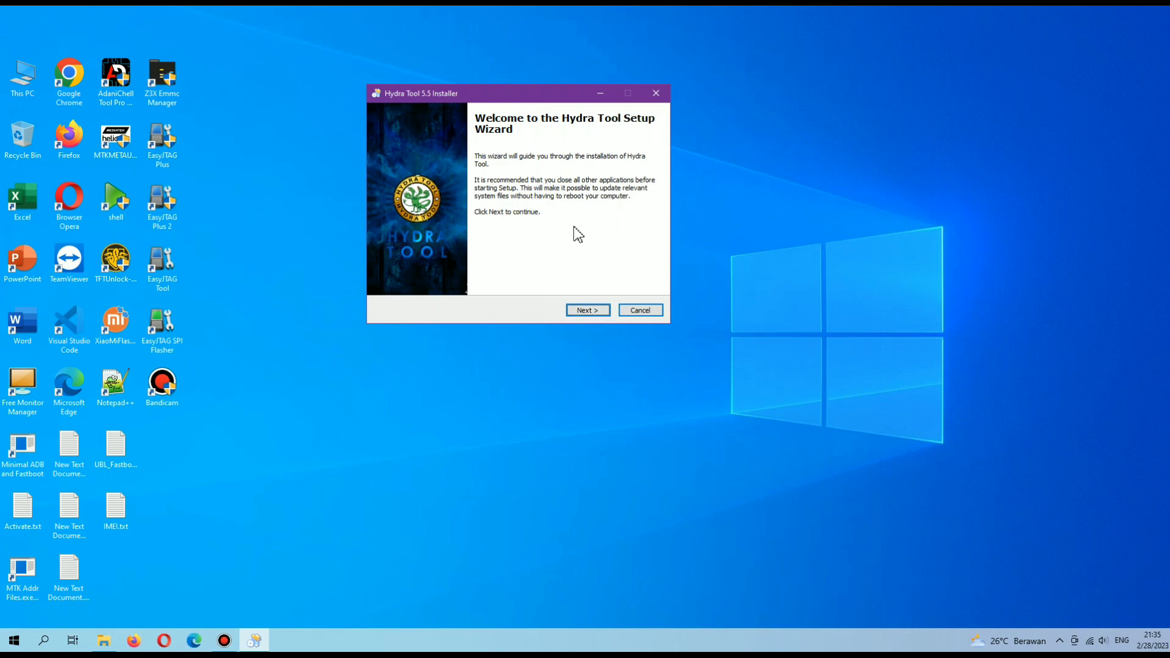
{"action": "left_click", "coordinate": [589, 312]}
{"action": "scroll", "coordinate": [644, 232], "scroll_direction": "down", "scroll_amount": 3}
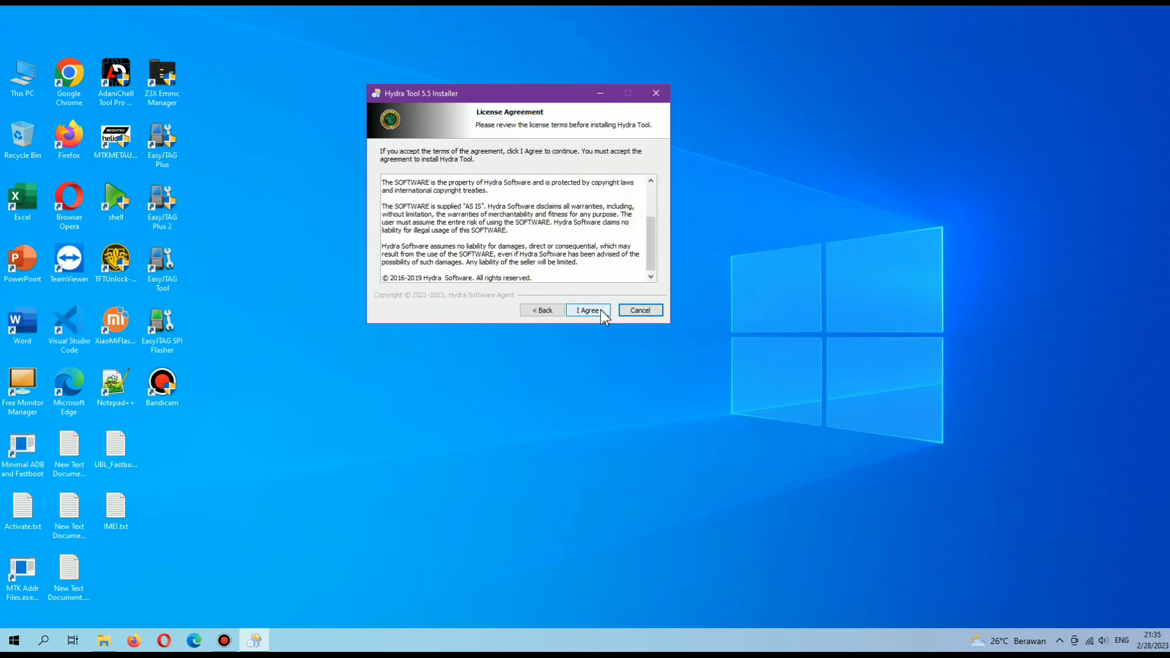
{"action": "left_click", "coordinate": [589, 310]}
Keep the default location and Create a Desktop icon option, then start installing Hydra Tool.
{"action": "left_click", "coordinate": [590, 312]}
{"action": "left_click", "coordinate": [590, 312]}
{"action": "left_click", "coordinate": [716, 136]}
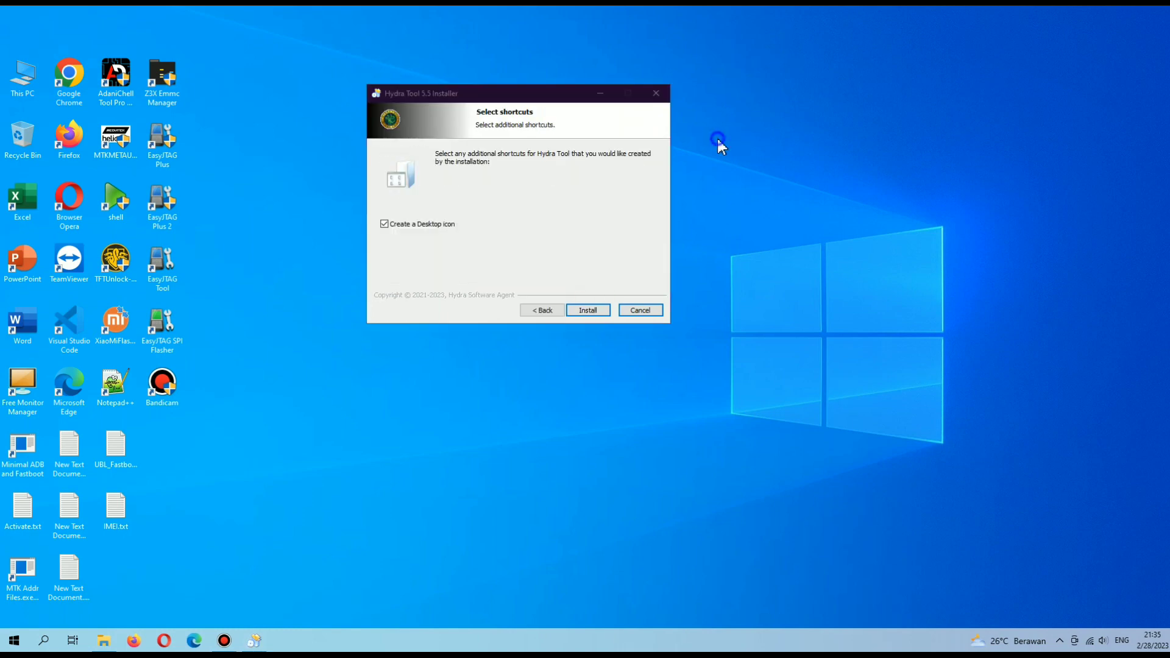
{"action": "left_click", "coordinate": [737, 190]}
{"action": "left_click", "coordinate": [583, 313]}
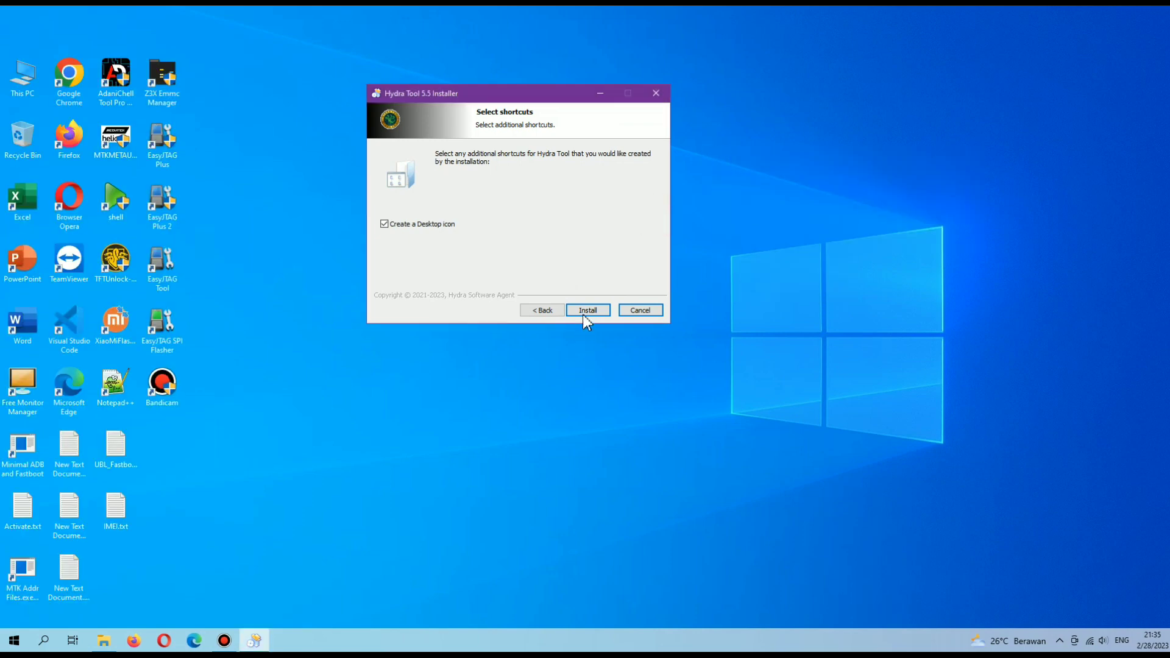
{"action": "left_click", "coordinate": [589, 311]}
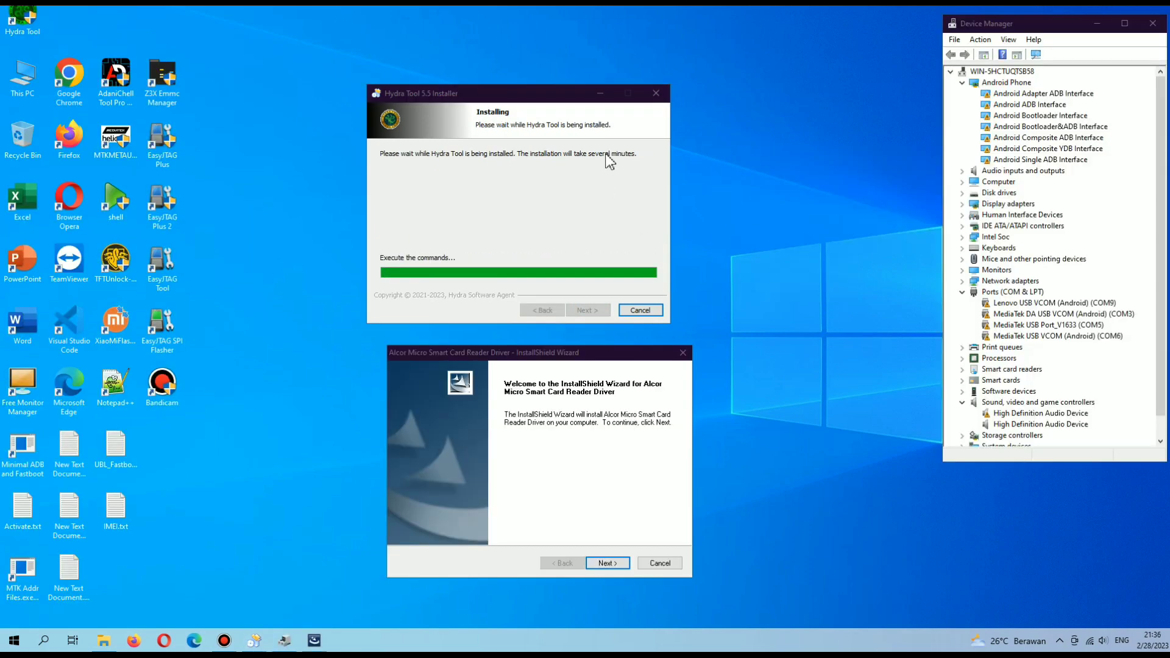
Install the Alcor Micro smart card reader driver, rescanning hardware in Device Manager.
{"action": "left_click", "coordinate": [582, 365]}
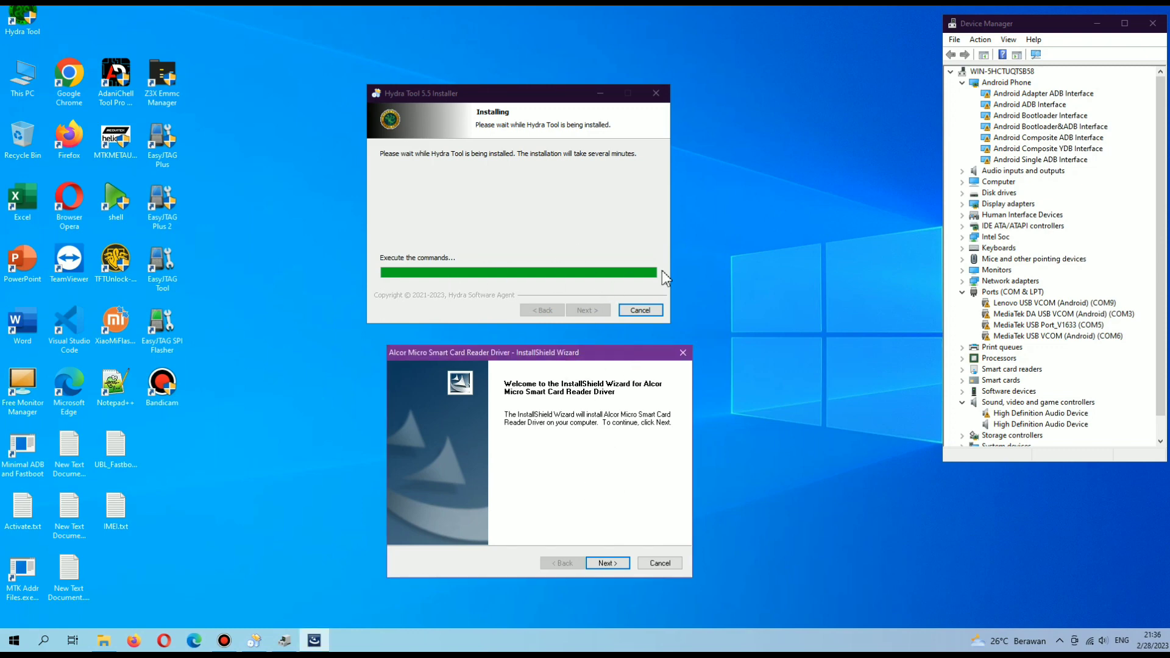
{"action": "left_click", "coordinate": [606, 564]}
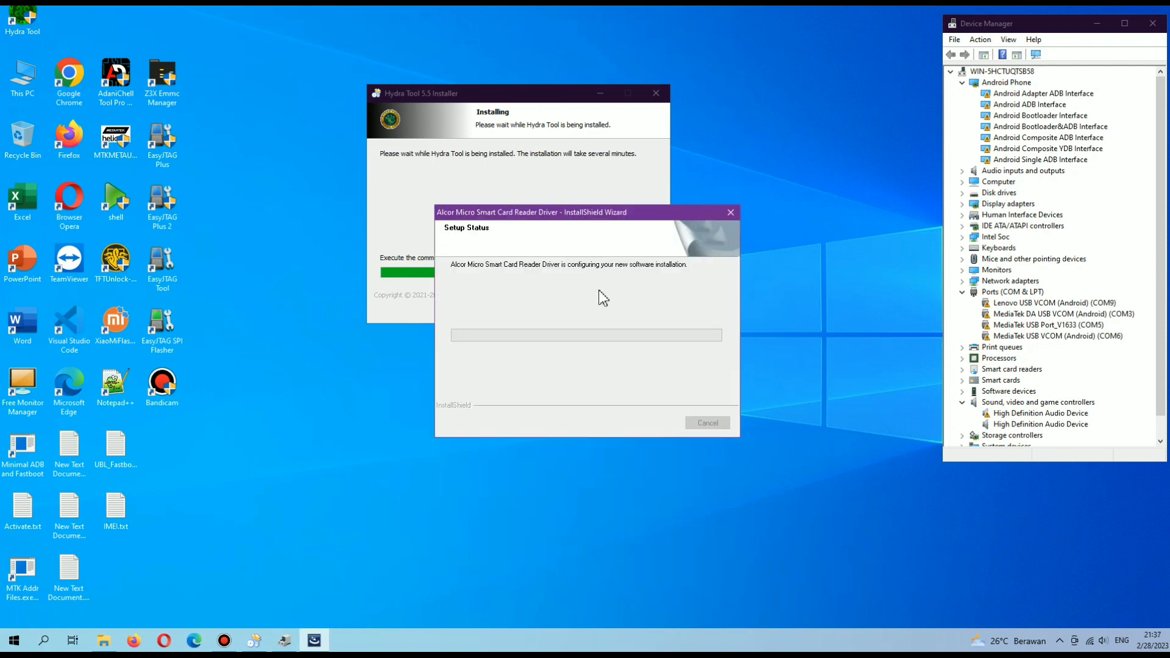
{"action": "left_click_drag", "start_coordinate": [603, 216], "coordinate": [565, 363]}
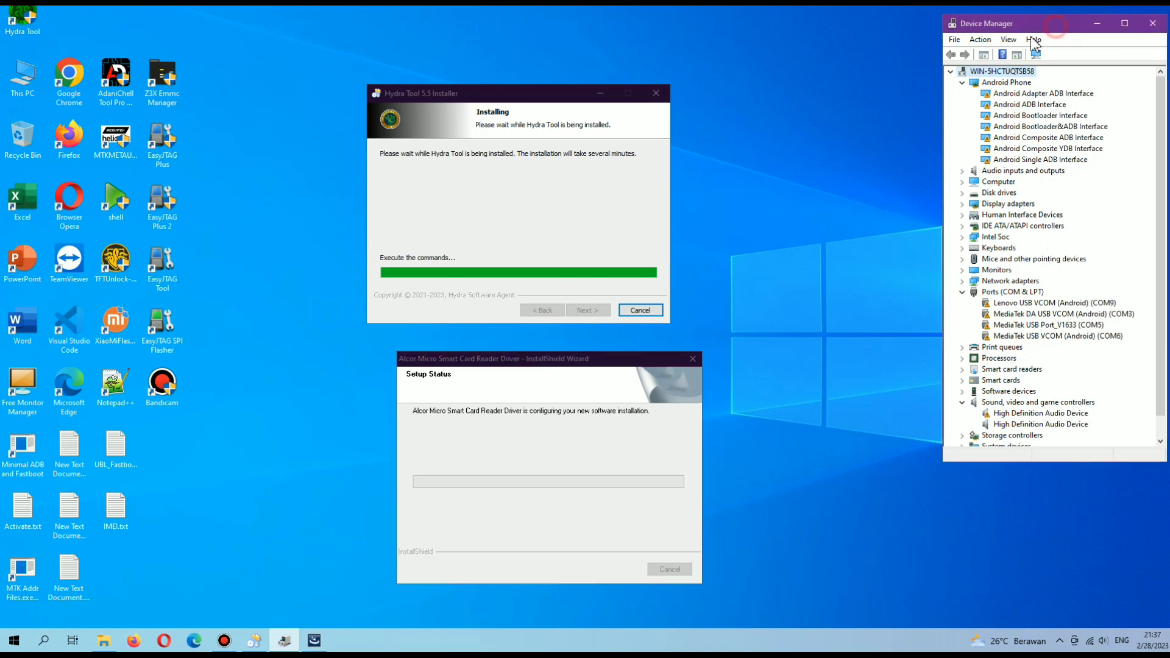
{"action": "left_click", "coordinate": [981, 39]}
{"action": "left_click", "coordinate": [1014, 57]}
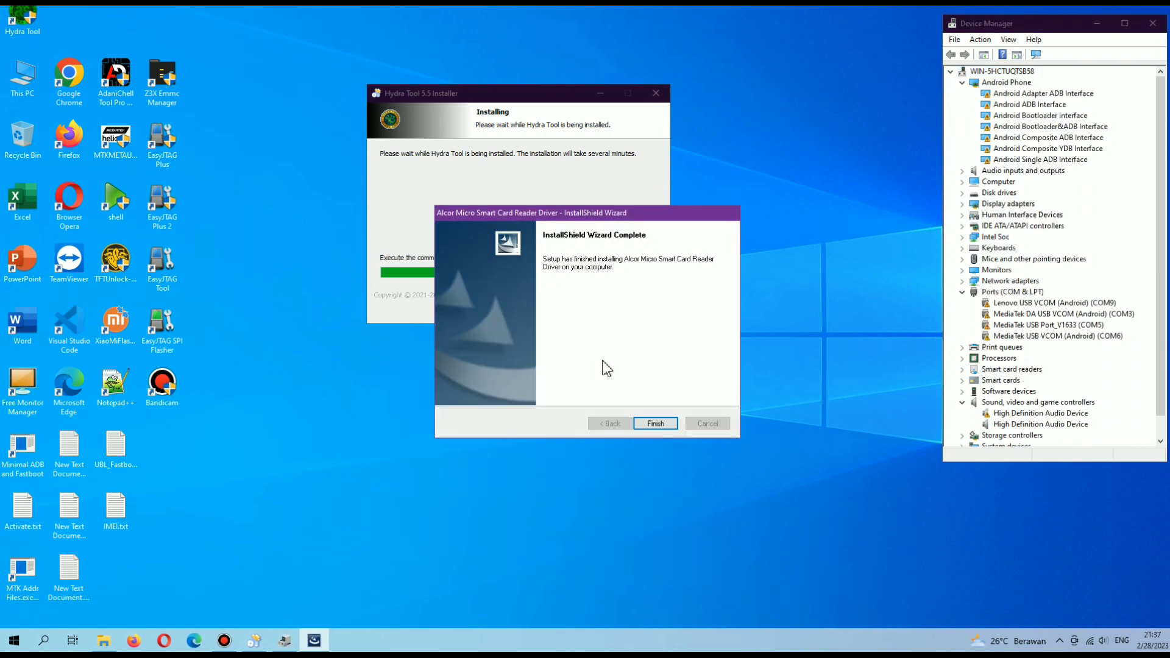
{"action": "left_click", "coordinate": [654, 424]}
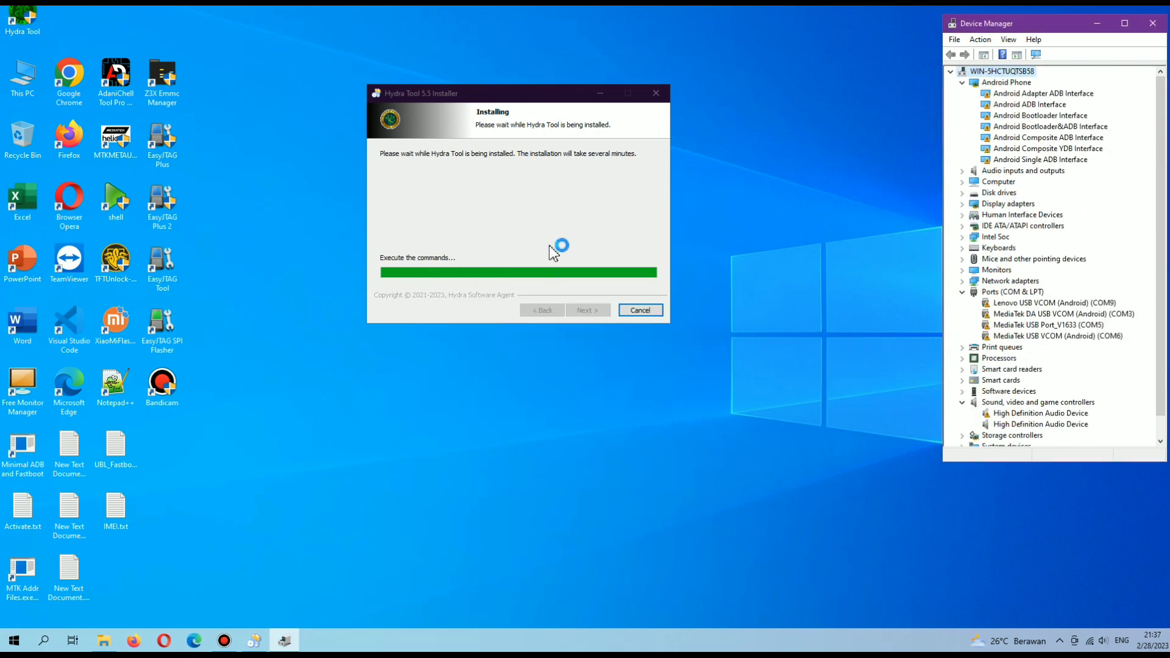
Repair Visual C++ 2008 and close its setup.
{"action": "left_click", "coordinate": [718, 438]}
{"action": "left_click", "coordinate": [485, 278]}
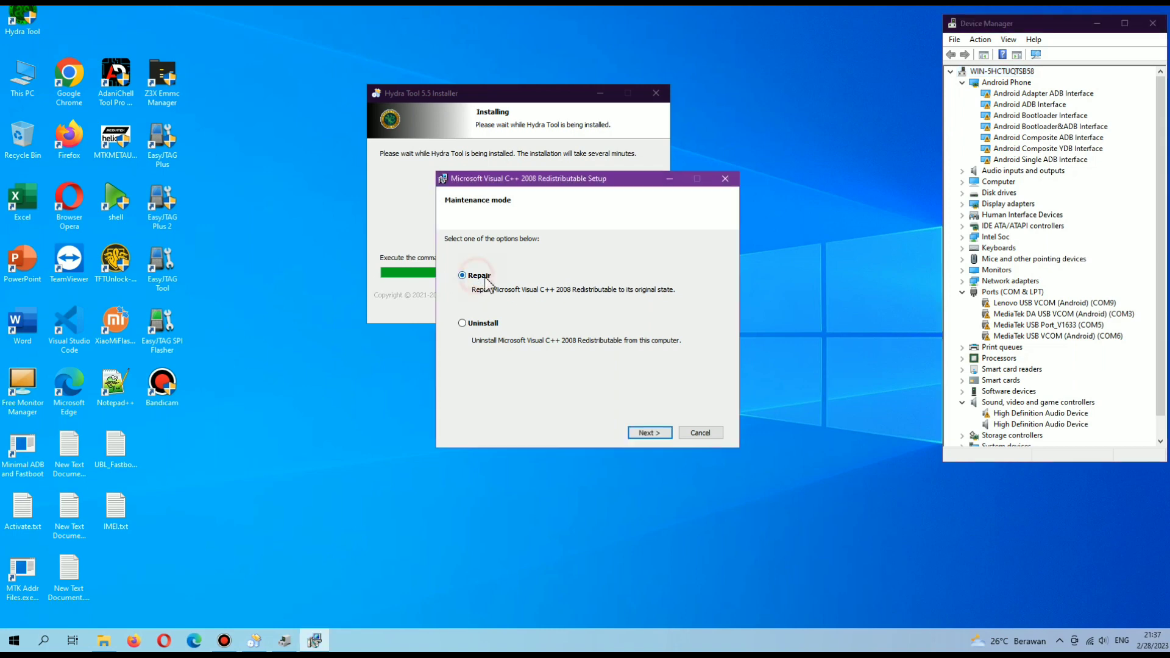
{"action": "left_click", "coordinate": [646, 433]}
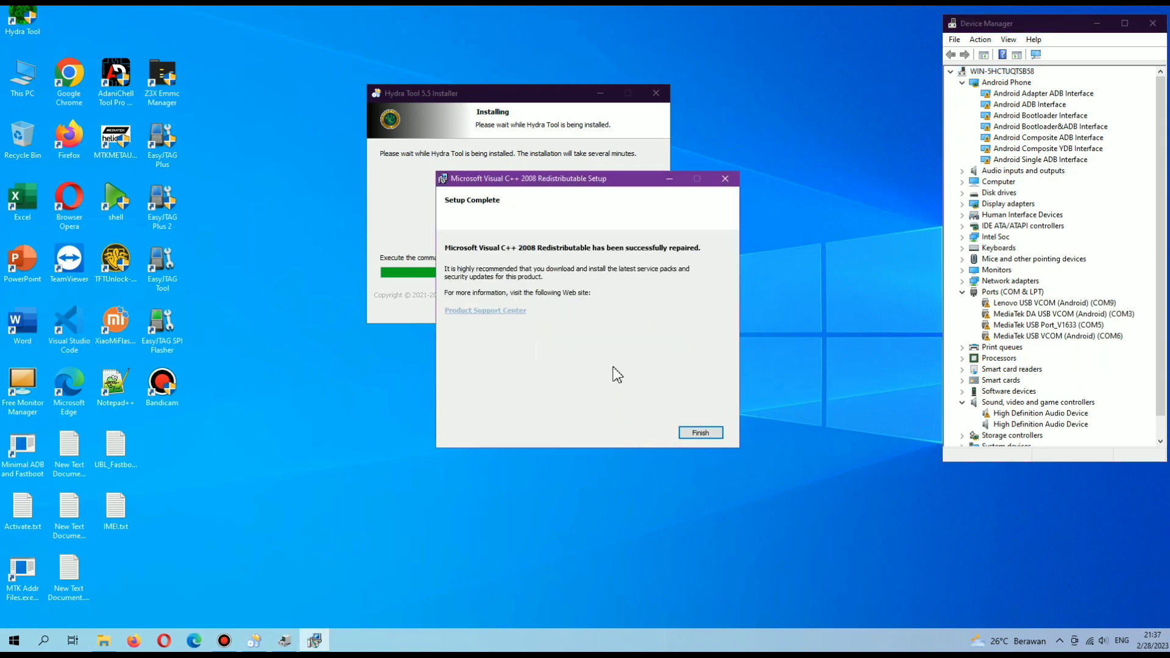
{"action": "left_click", "coordinate": [700, 432]}
{"action": "left_click", "coordinate": [481, 219]}
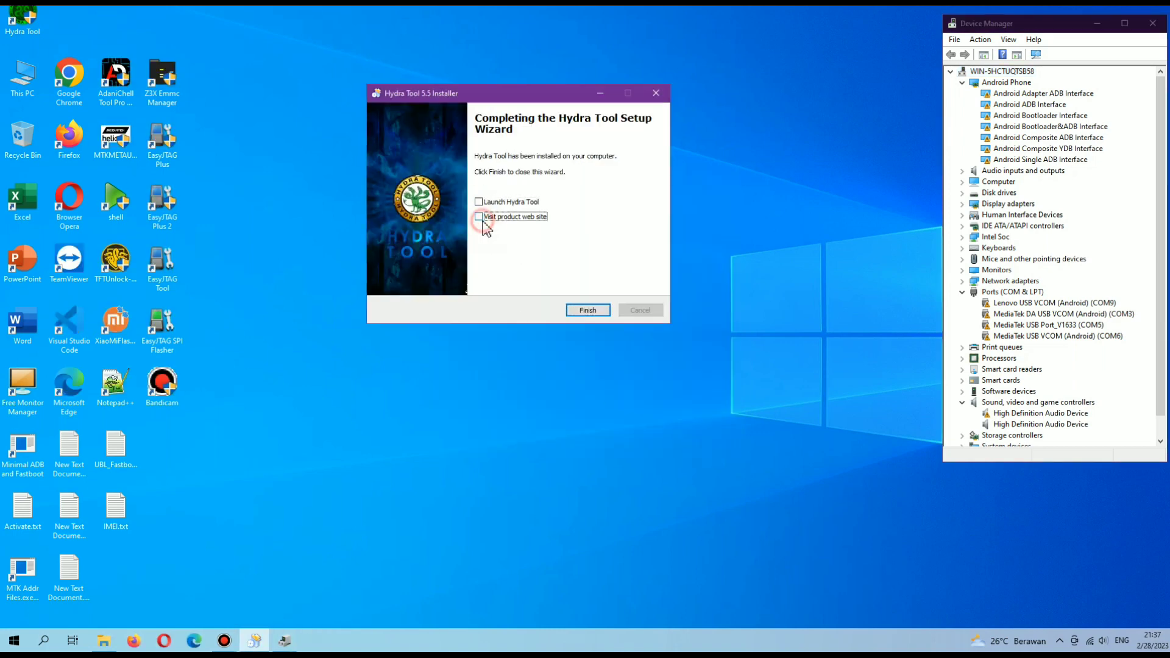
Finish the installer, place the Hydra Tool icon beside Z3X Emmc Manager and refresh the desktop.
{"action": "left_click", "coordinate": [588, 311]}
{"action": "left_click_drag", "start_coordinate": [22, 18], "coordinate": [272, 90]}
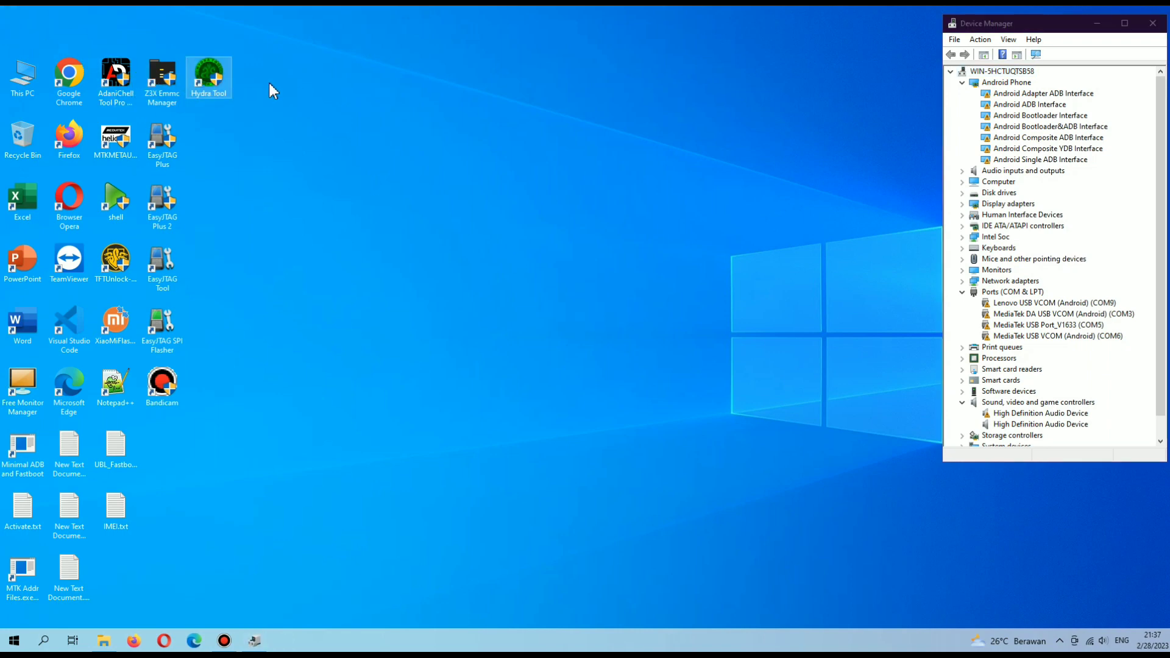
{"action": "right_click", "coordinate": [265, 69]}
{"action": "left_click", "coordinate": [295, 104]}
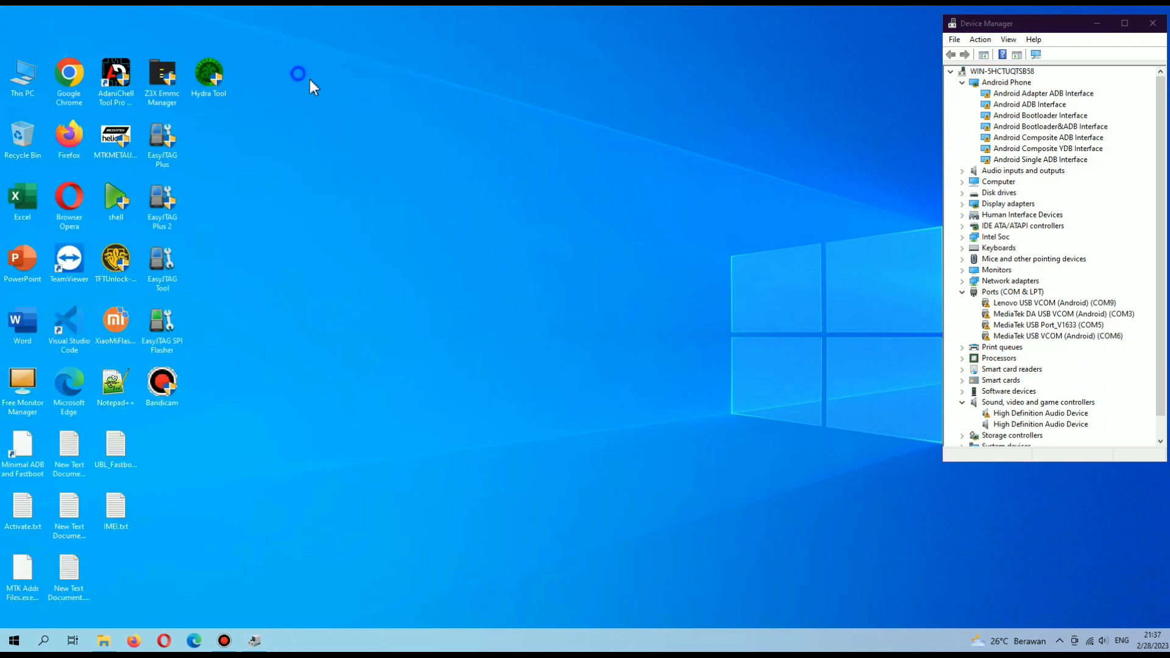
Restore File Explorer and go up two levels to the folder holding the Hydra Tool archives.
{"action": "left_click", "coordinate": [104, 641]}
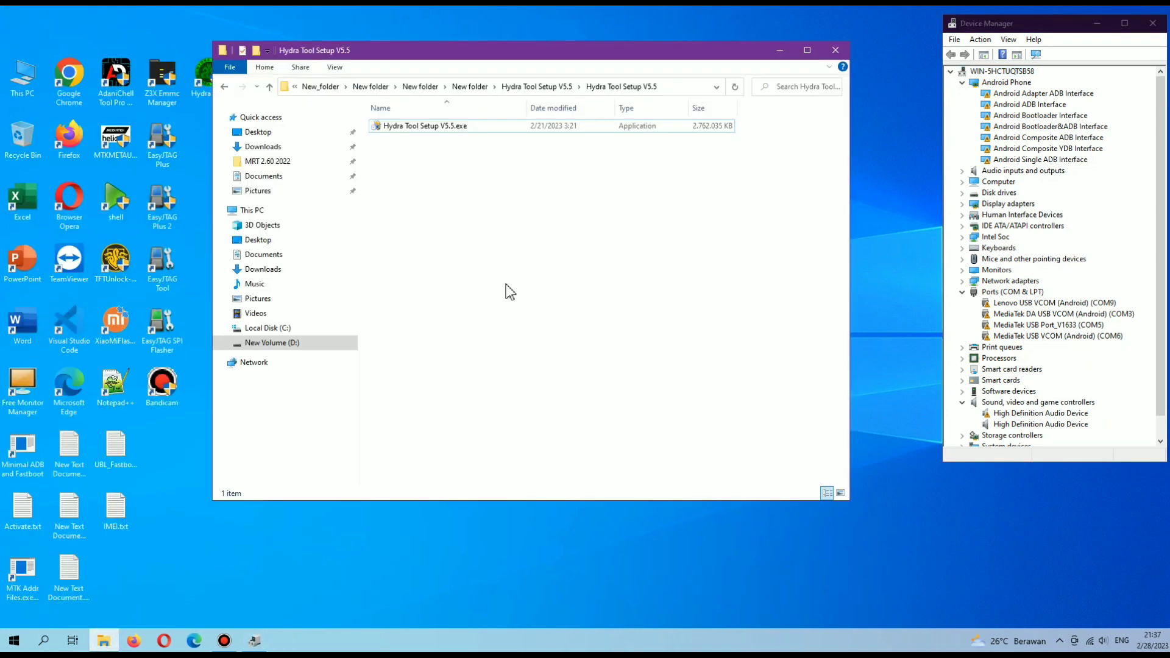
{"action": "left_click_drag", "start_coordinate": [399, 58], "coordinate": [430, 60]}
{"action": "left_click", "coordinate": [300, 88]}
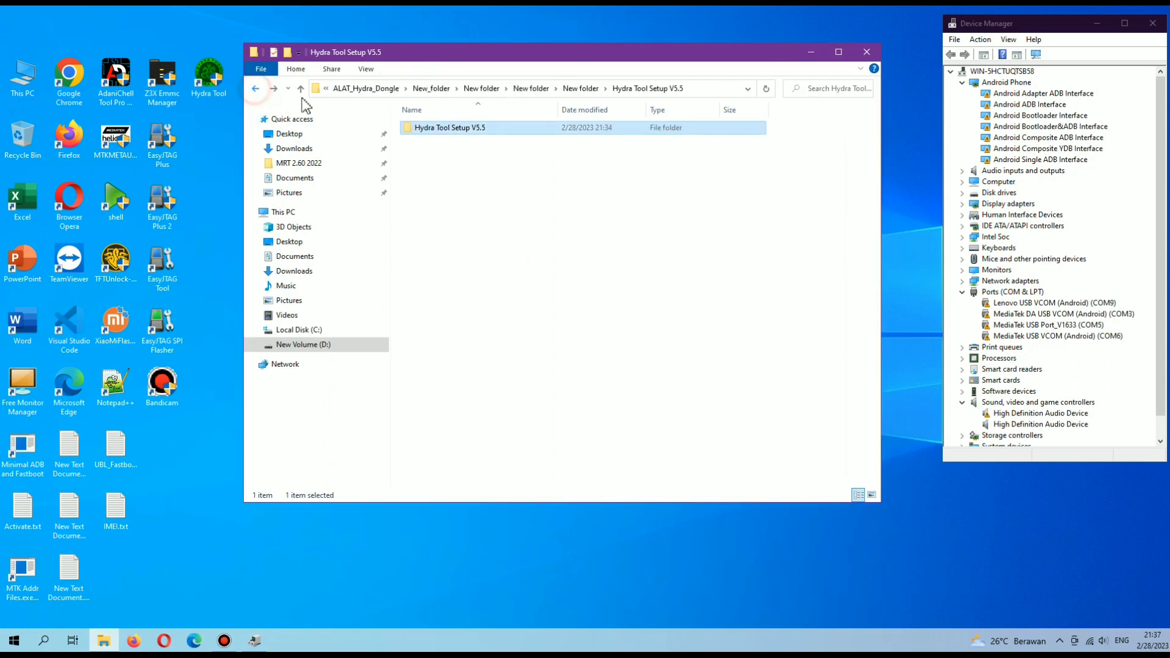
{"action": "left_click", "coordinate": [301, 88]}
Extract Hydra Tool Setup V5.5 only Exe and Bin.rar into its own folder, entering the archive password.
{"action": "left_click", "coordinate": [500, 141]}
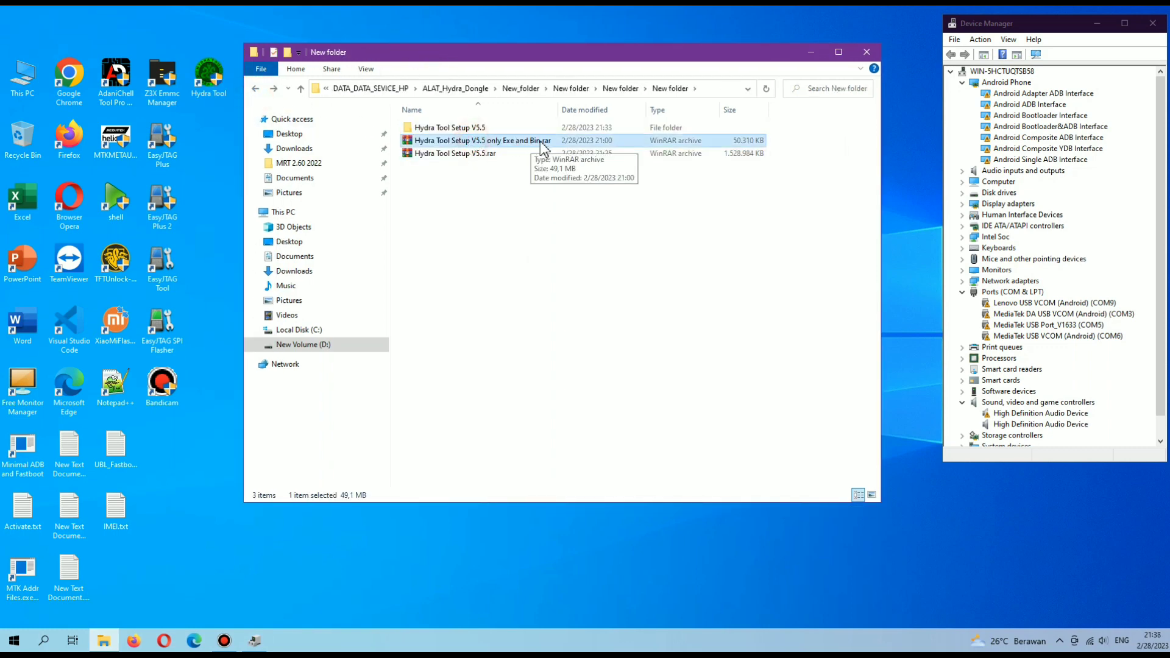
{"action": "left_click", "coordinate": [460, 140]}
{"action": "right_click", "coordinate": [459, 141]}
{"action": "left_click", "coordinate": [536, 222]}
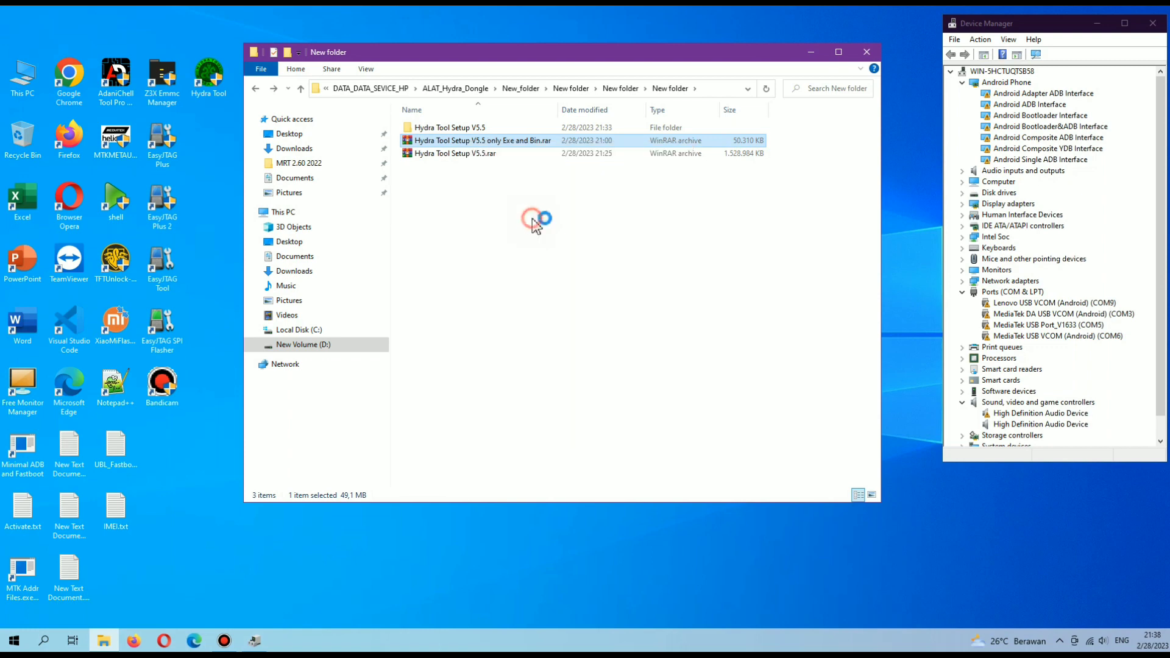
{"action": "type", "text": "hydratool"}
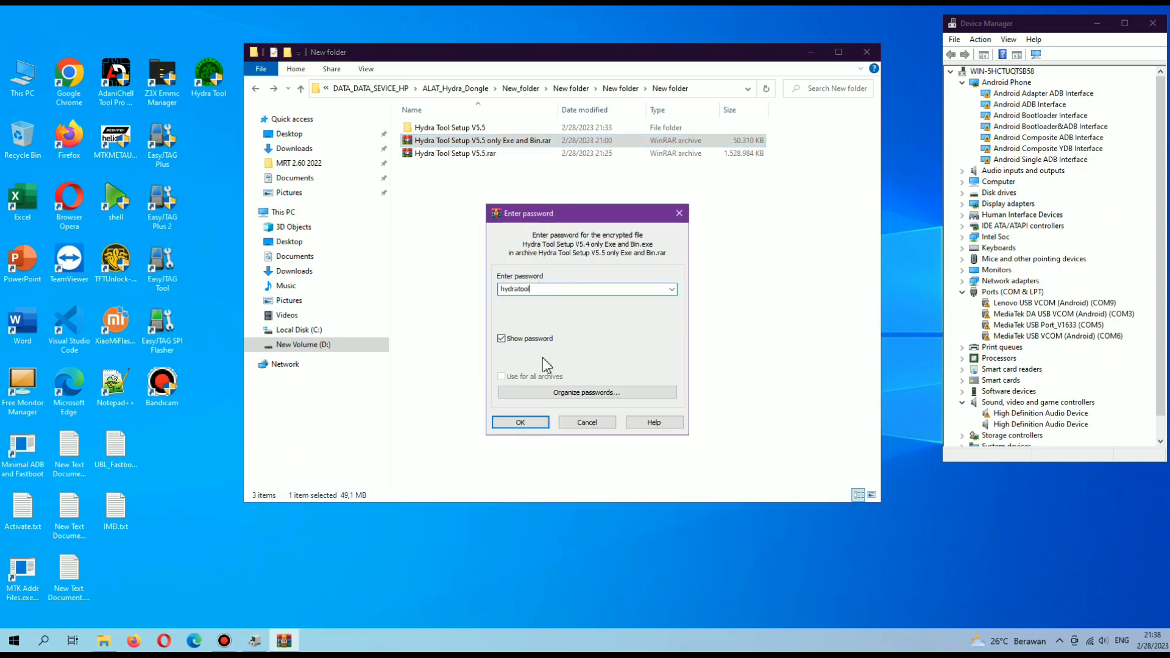
{"action": "left_click_drag", "start_coordinate": [541, 289], "coordinate": [494, 291]}
{"action": "left_click", "coordinate": [521, 424]}
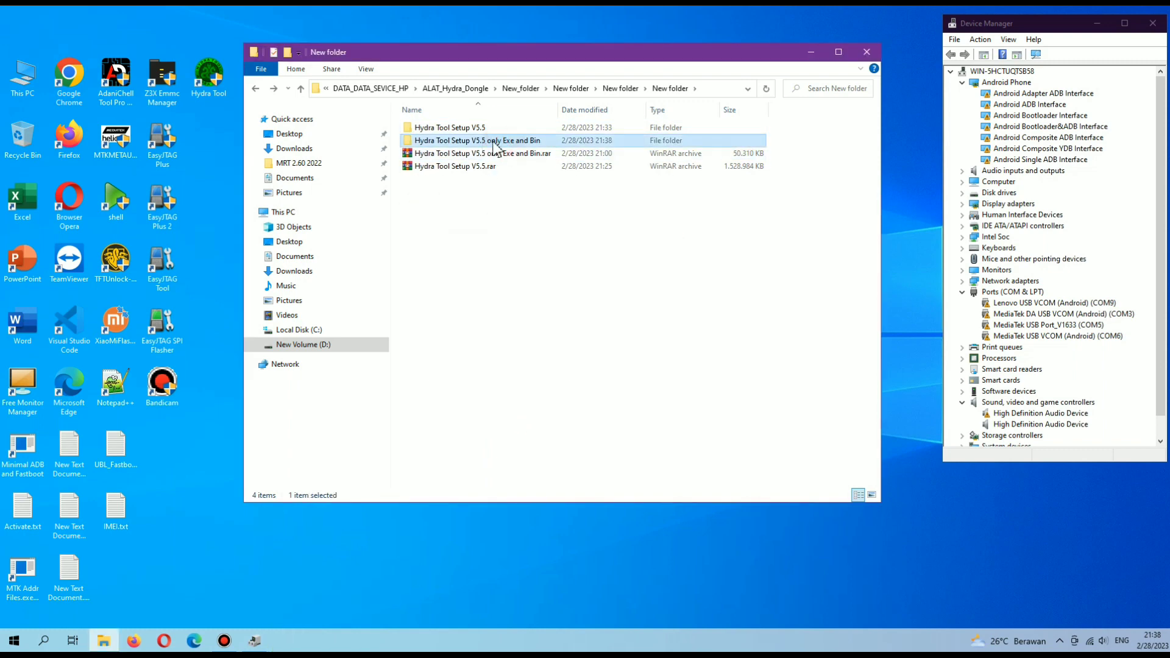
Browse the extracted and Hydra Tool Setup V5.5 folders, then close File Explorer.
{"action": "double_click", "coordinate": [517, 142]}
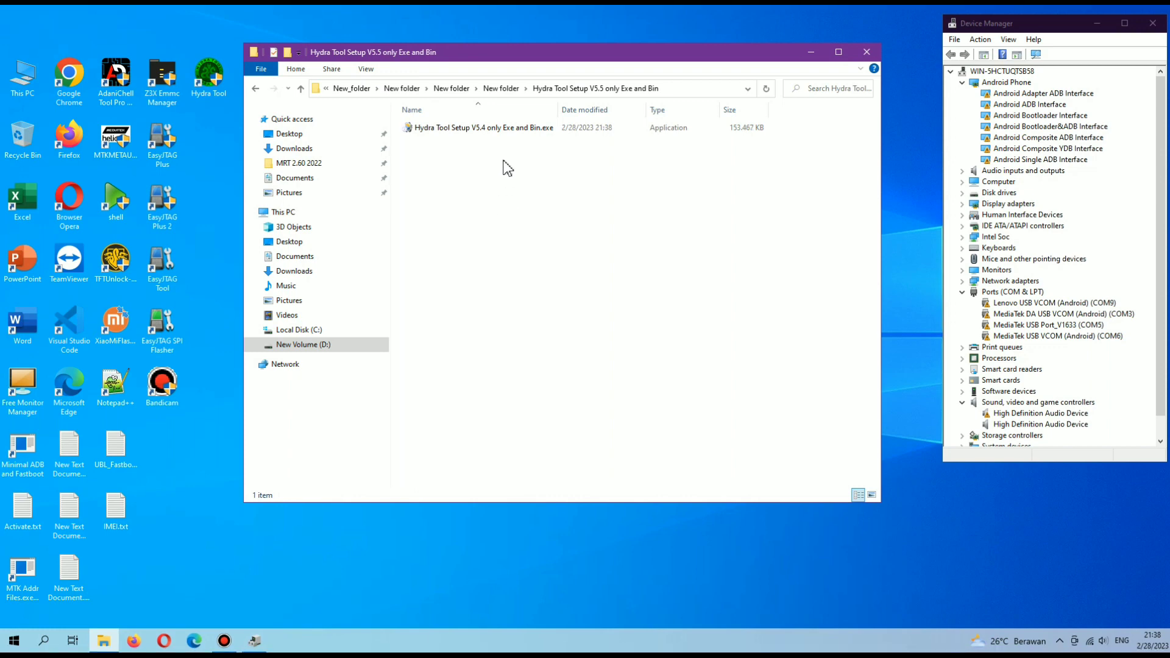
{"action": "right_click", "coordinate": [503, 166]}
{"action": "left_click", "coordinate": [535, 204]}
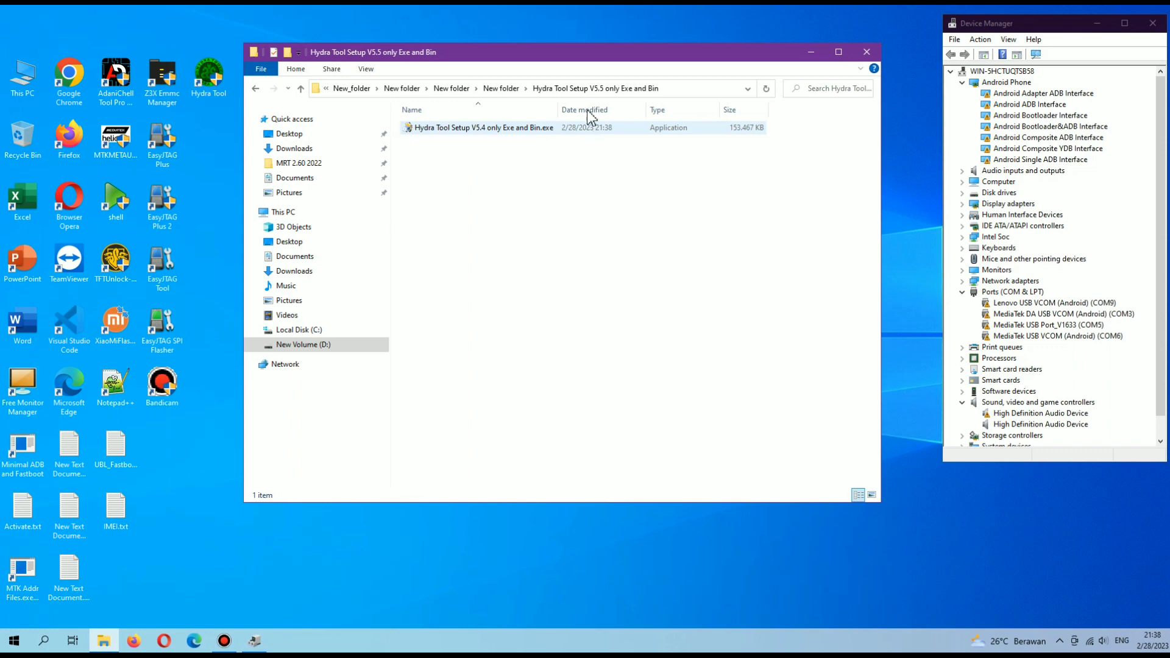
{"action": "left_click", "coordinate": [255, 89]}
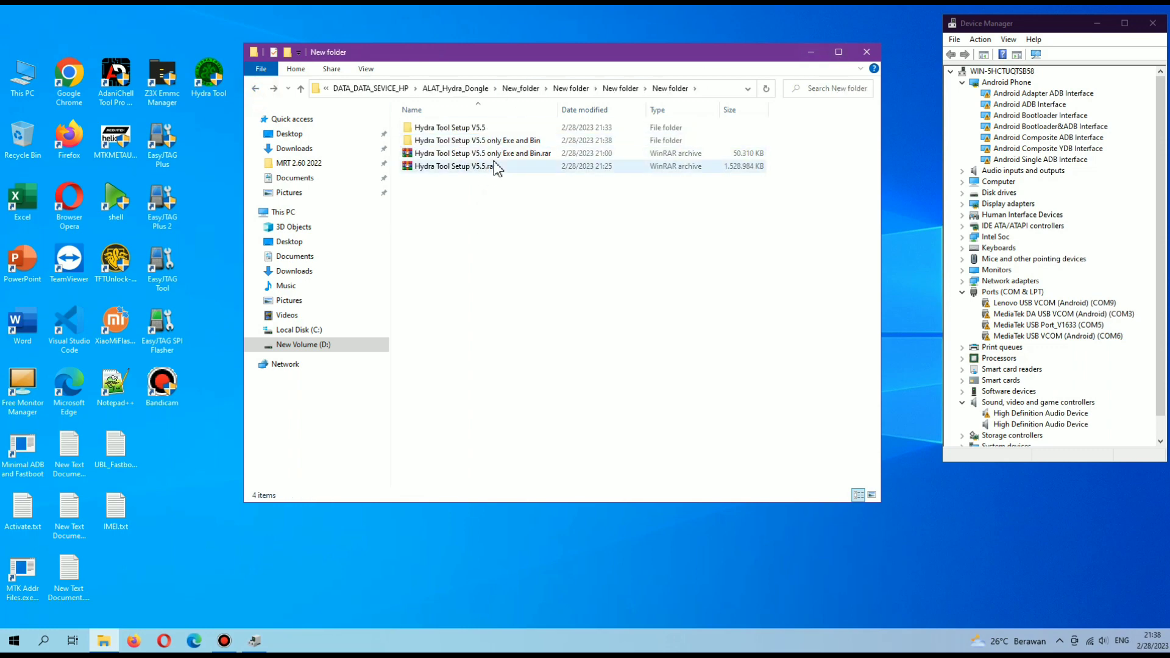
{"action": "double_click", "coordinate": [475, 128]}
{"action": "double_click", "coordinate": [475, 128]}
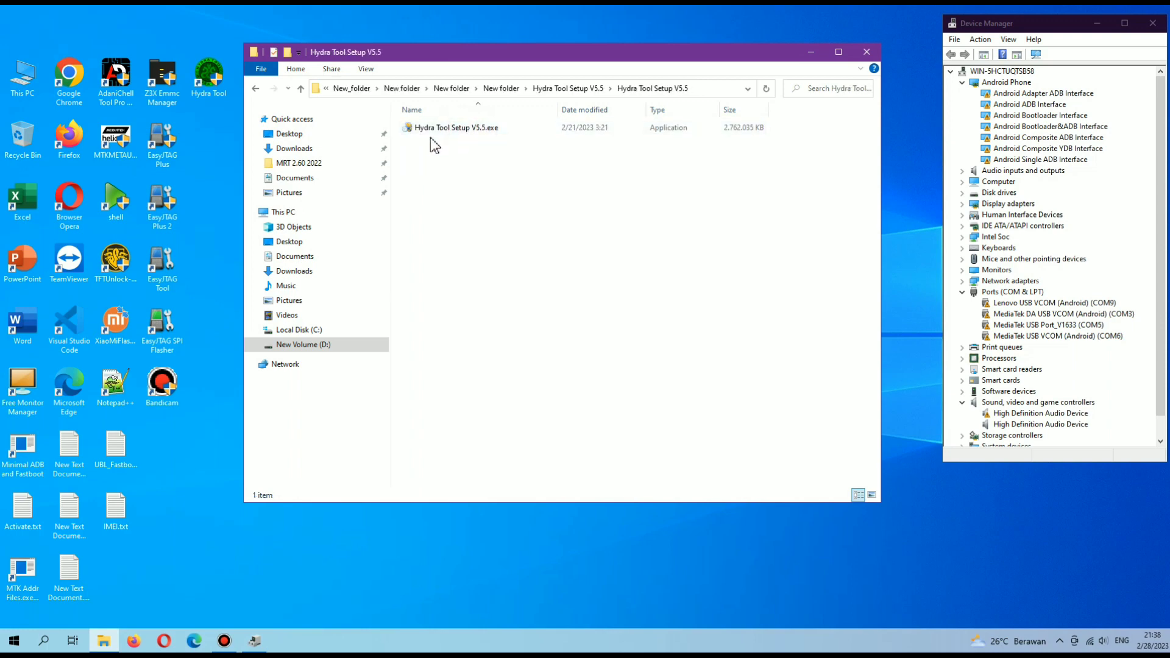
{"action": "left_click", "coordinate": [252, 89]}
{"action": "left_click", "coordinate": [252, 89]}
{"action": "left_click", "coordinate": [867, 52]}
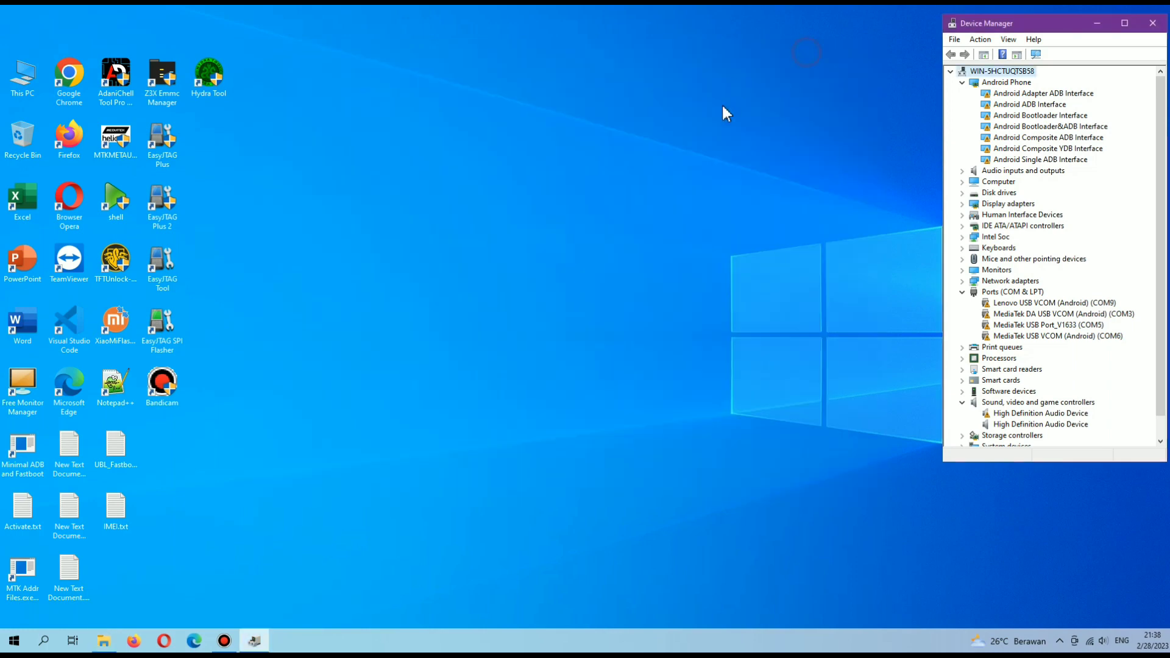
Run Hydra Tool as administrator and accept the new-version update prompt.
{"action": "right_click", "coordinate": [212, 72]}
{"action": "left_click", "coordinate": [290, 188]}
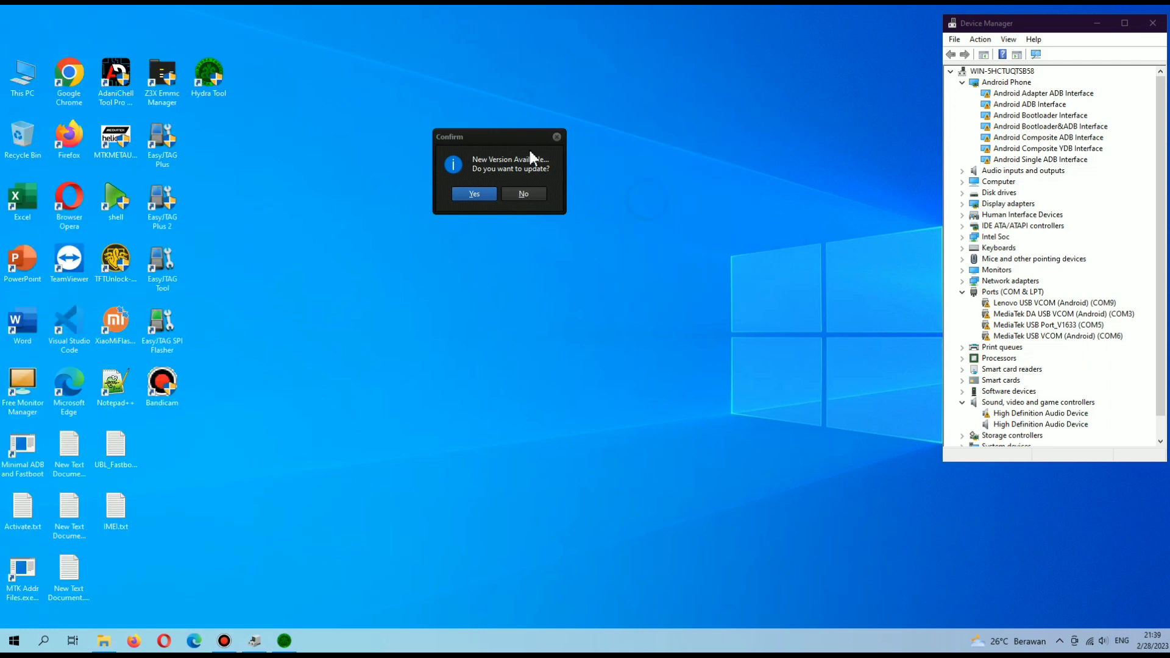
{"action": "left_click", "coordinate": [476, 195]}
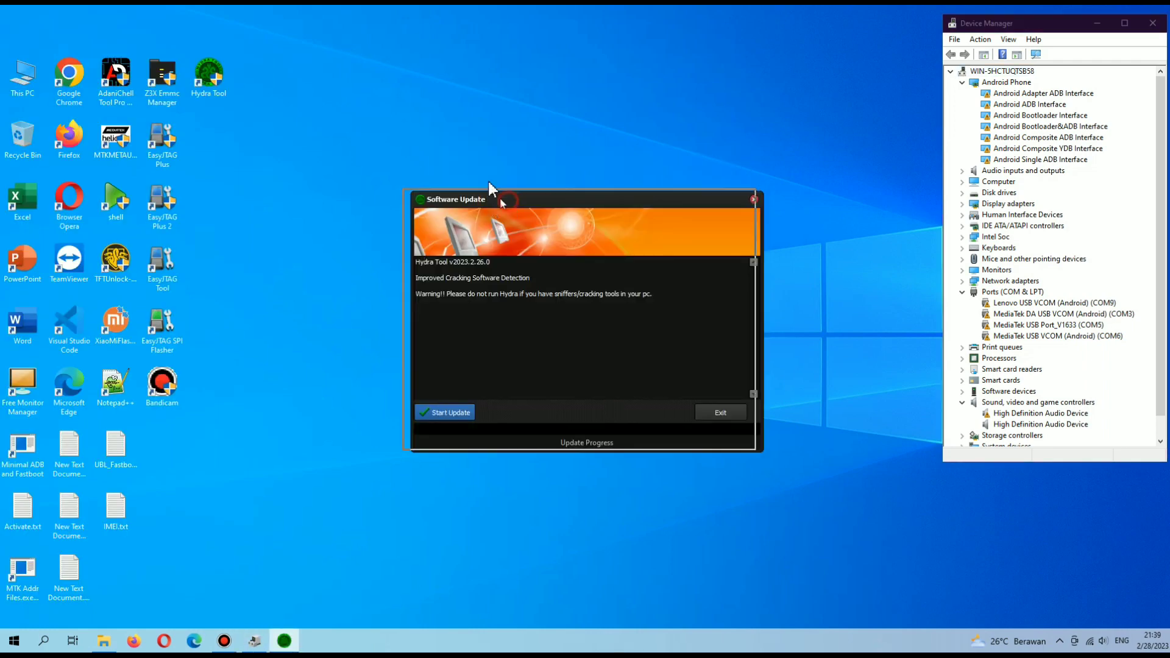
Review the update notes and start downloading the v2023.2.26.0 update.
{"action": "left_click_drag", "start_coordinate": [607, 184], "coordinate": [355, 185]}
{"action": "left_click_drag", "start_coordinate": [603, 184], "coordinate": [360, 184]}
{"action": "left_click", "coordinate": [607, 184]}
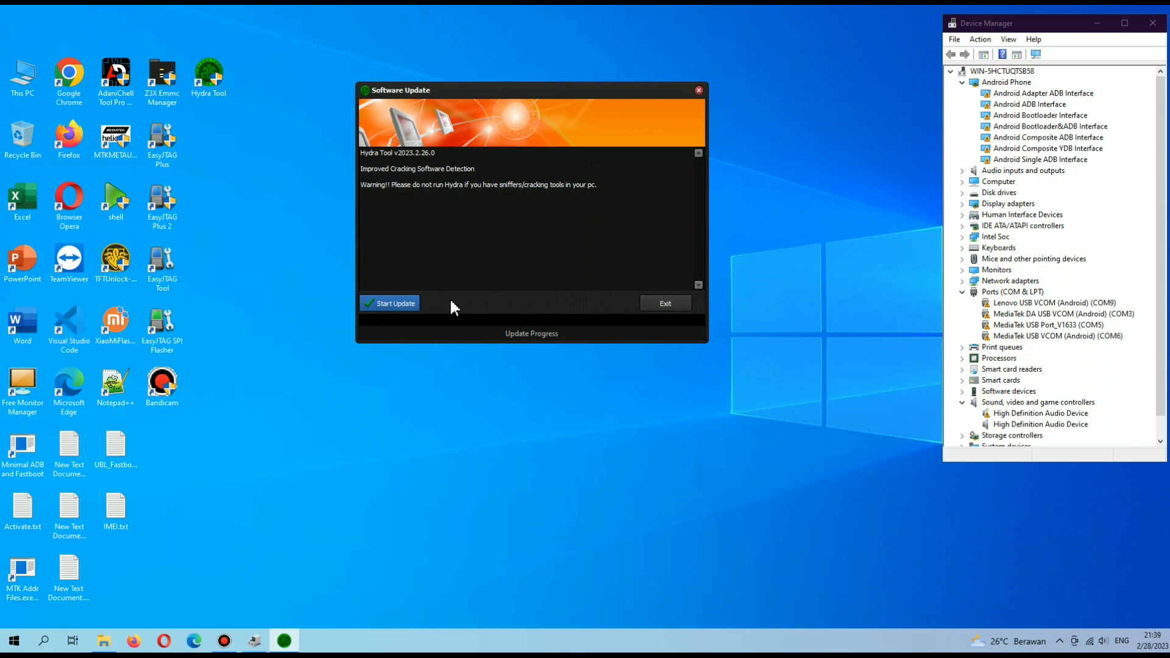
{"action": "left_click", "coordinate": [389, 303]}
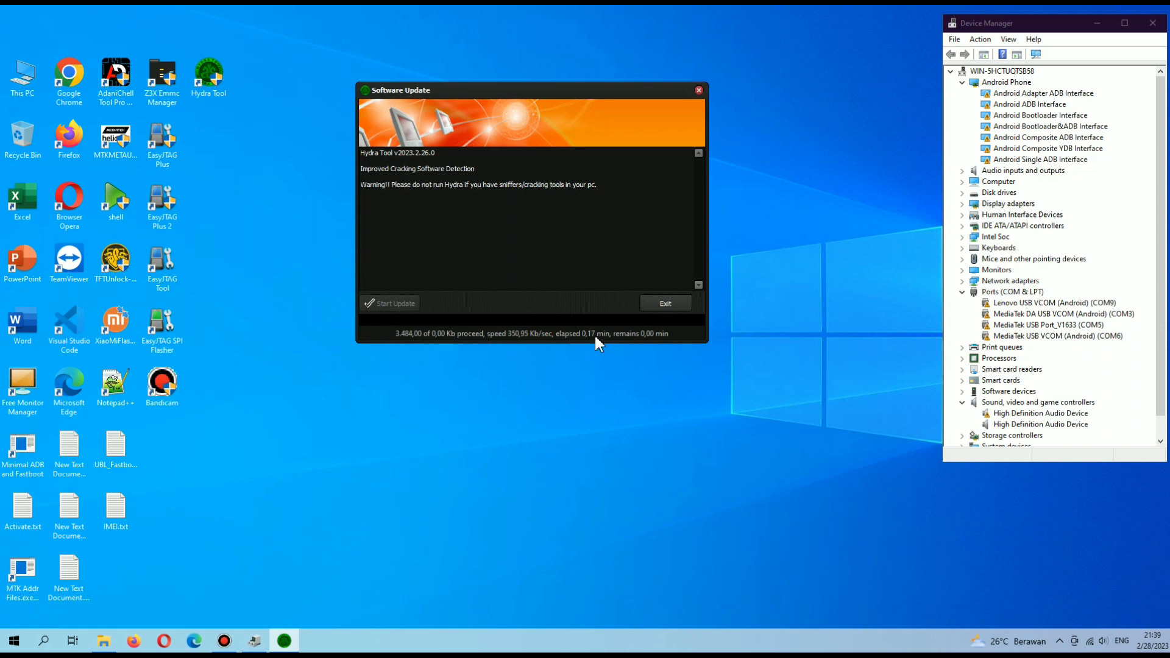
{"action": "left_click", "coordinate": [794, 163]}
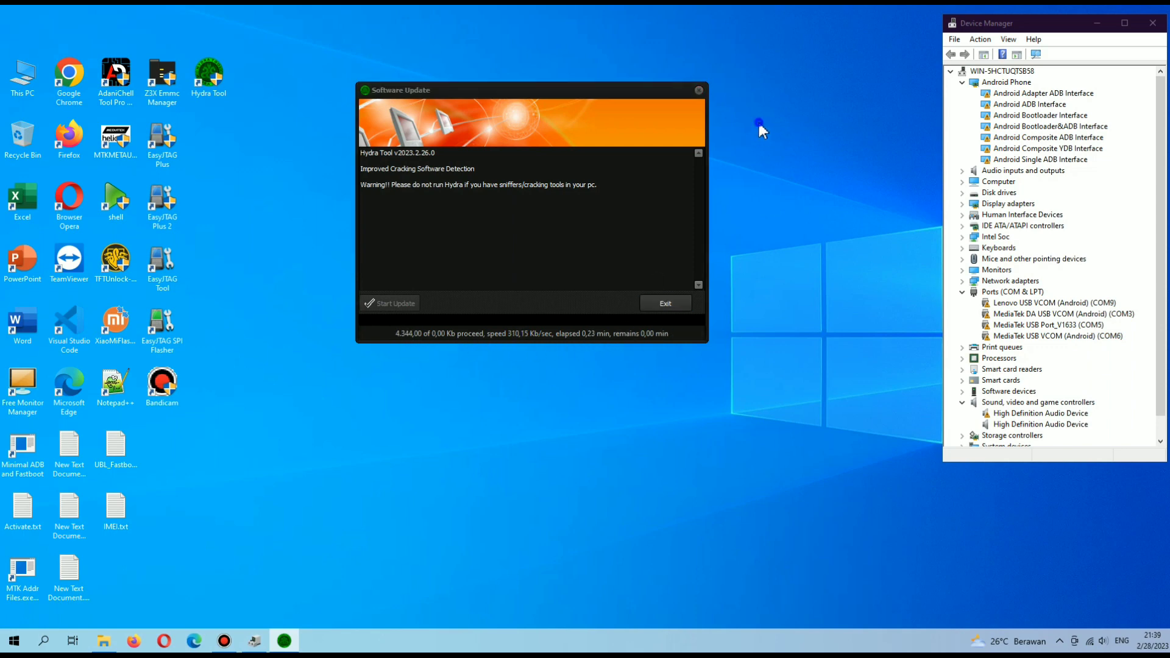
{"action": "left_click", "coordinate": [536, 94]}
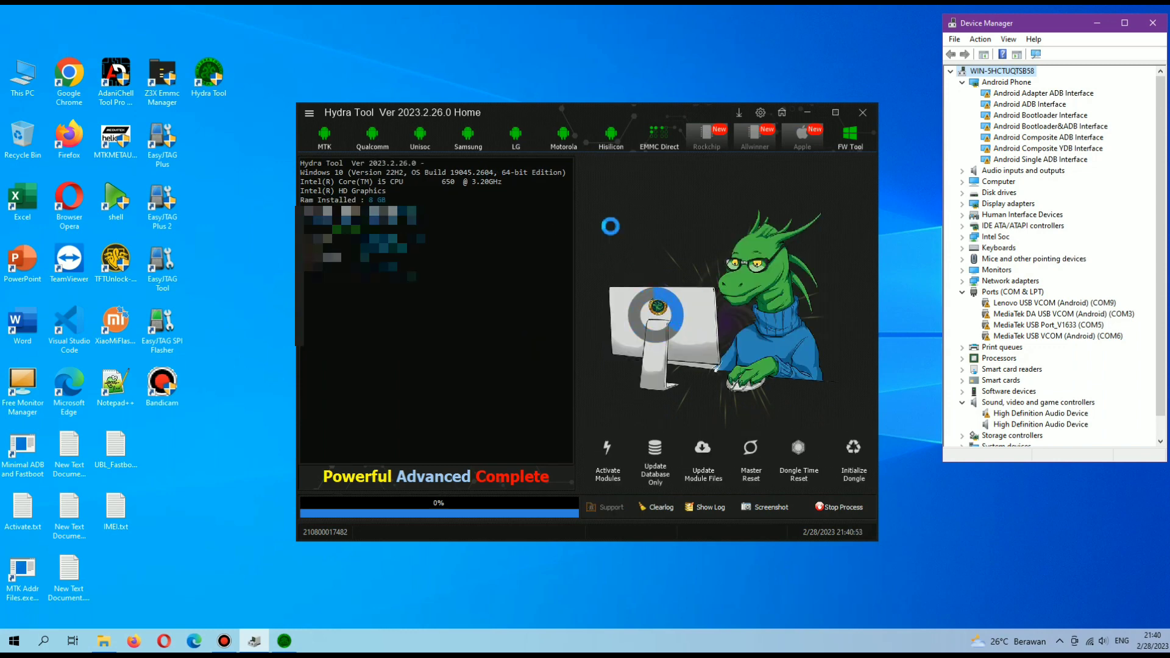
Wait for the database update to reach 100% and check the log's final lines.
{"action": "left_click_drag", "start_coordinate": [572, 105], "coordinate": [544, 51]}
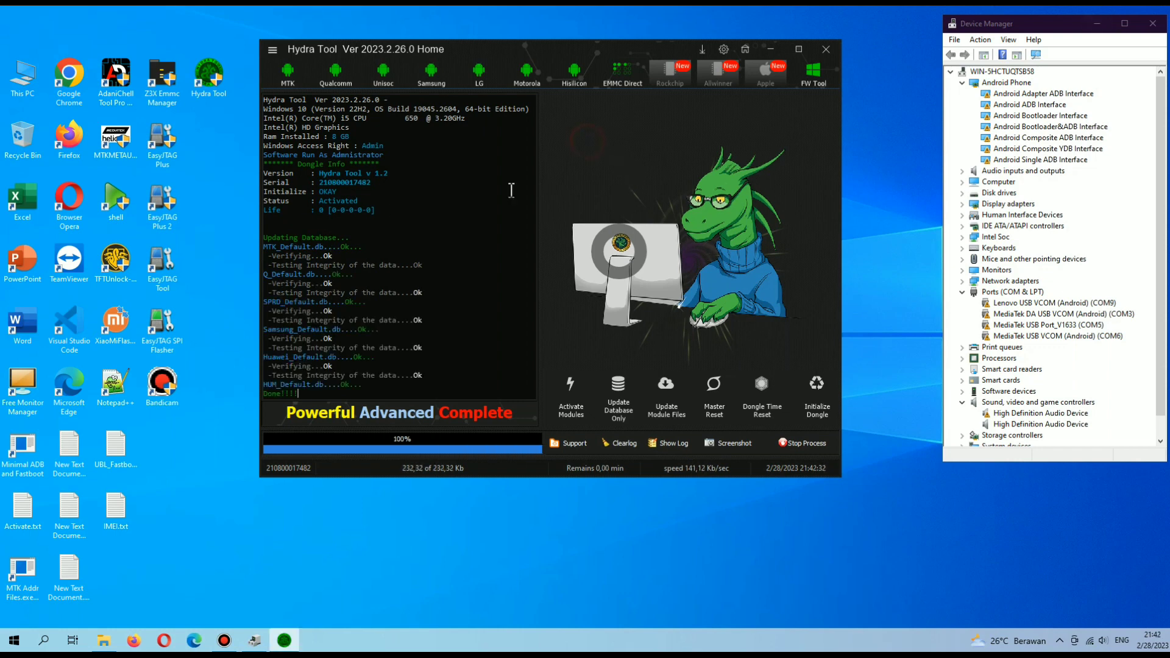
{"action": "left_click_drag", "start_coordinate": [314, 396], "coordinate": [260, 242]}
{"action": "left_click", "coordinate": [349, 395]}
{"action": "left_click", "coordinate": [270, 54]}
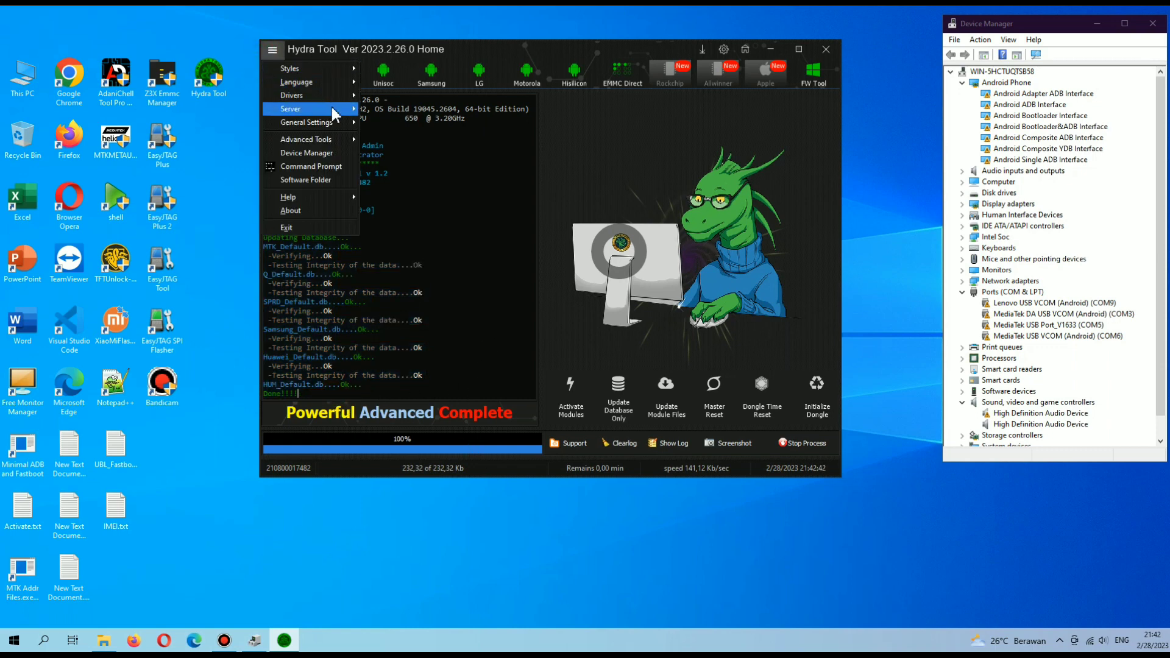
{"action": "mouse_move", "coordinate": [345, 110]}
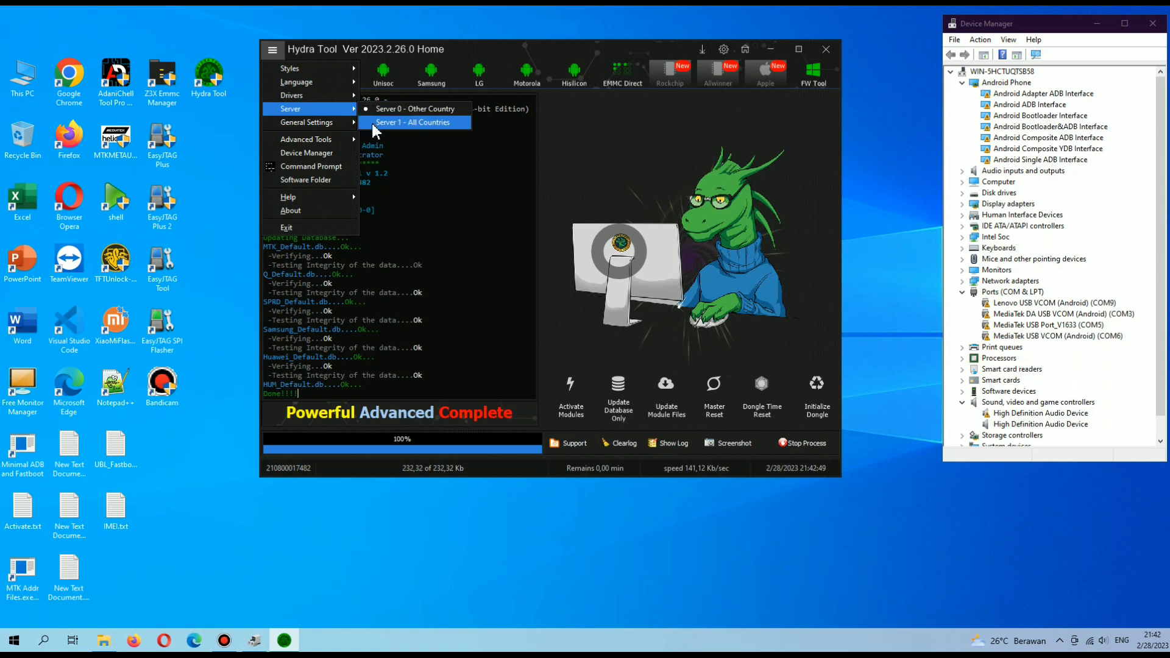
{"action": "left_click", "coordinate": [550, 183]}
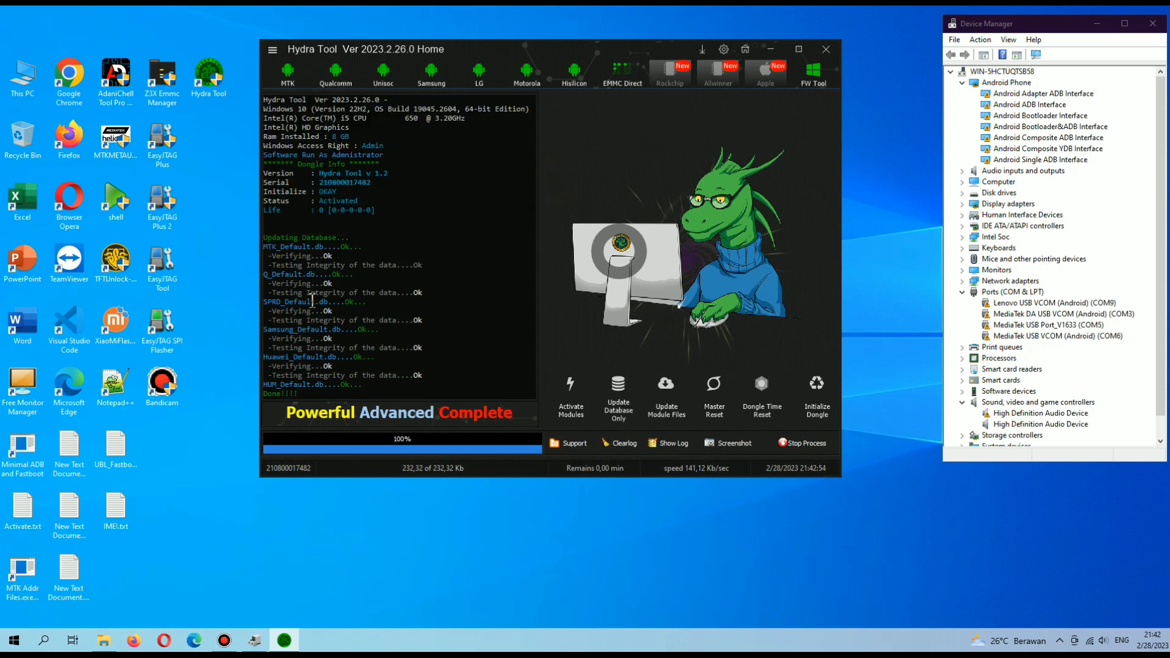
{"action": "left_click", "coordinate": [273, 50]}
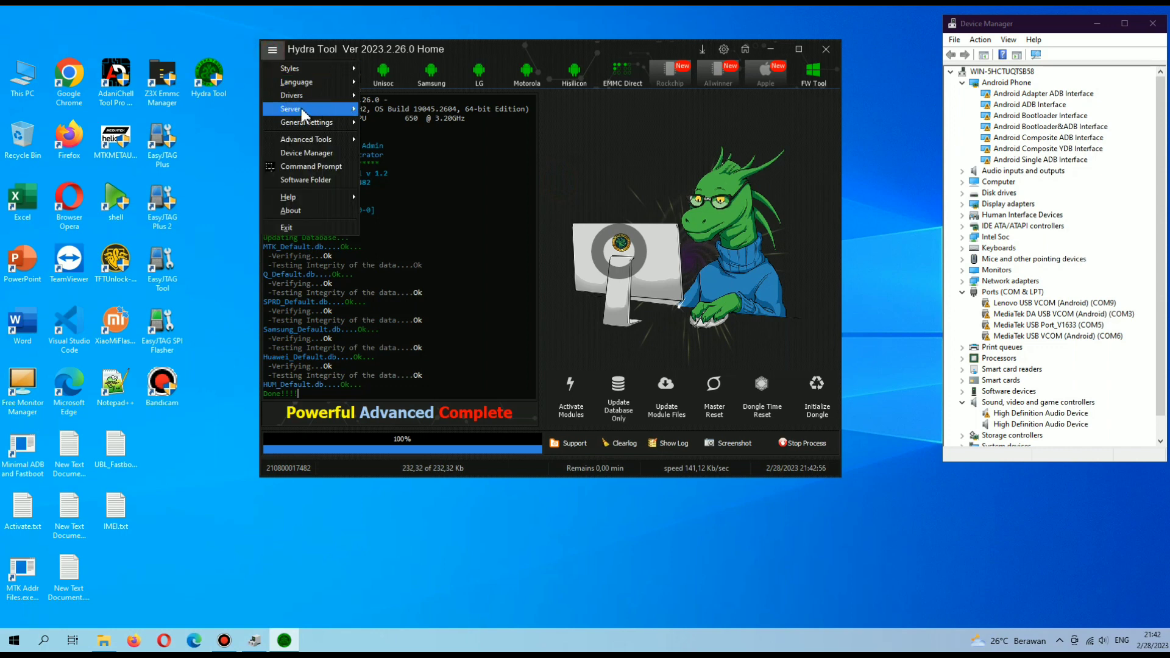
{"action": "mouse_move", "coordinate": [301, 108]}
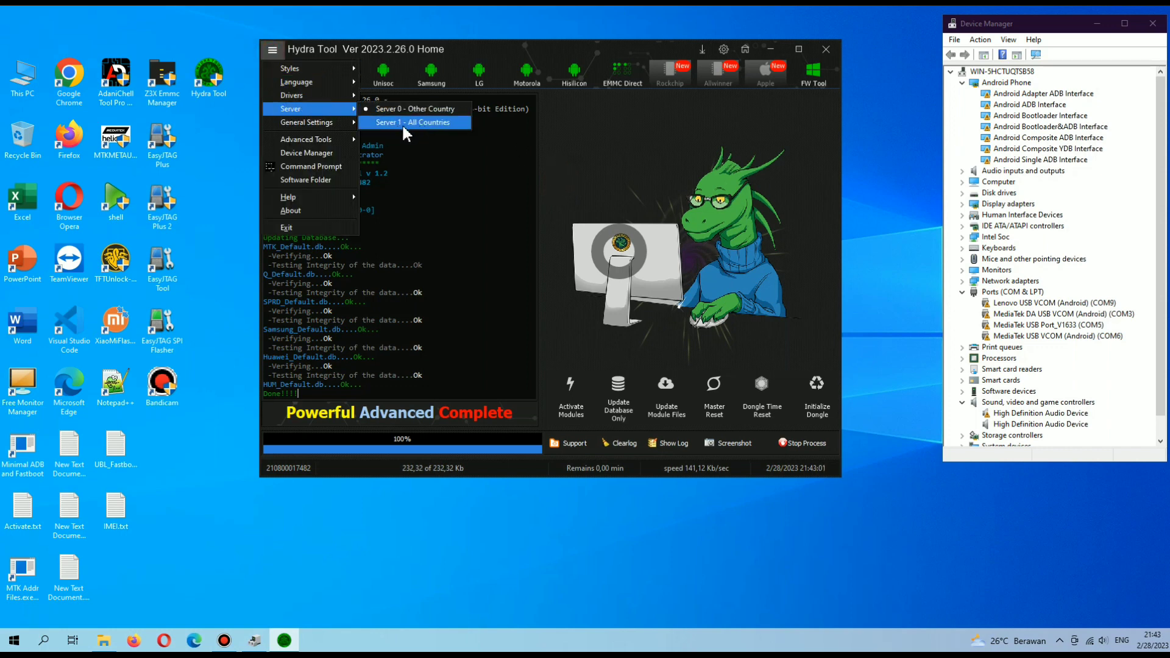
{"action": "left_click", "coordinate": [503, 175]}
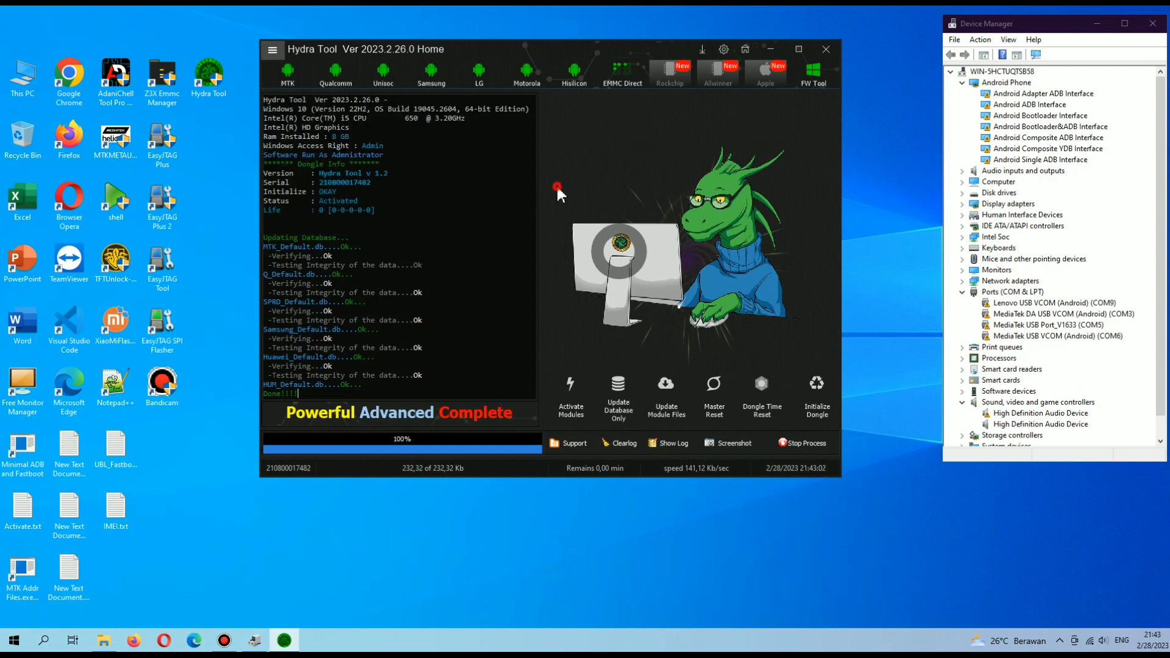
{"action": "right_click", "coordinate": [876, 147]}
{"action": "left_click", "coordinate": [894, 183]}
{"action": "right_click", "coordinate": [881, 163]}
{"action": "left_click", "coordinate": [901, 198]}
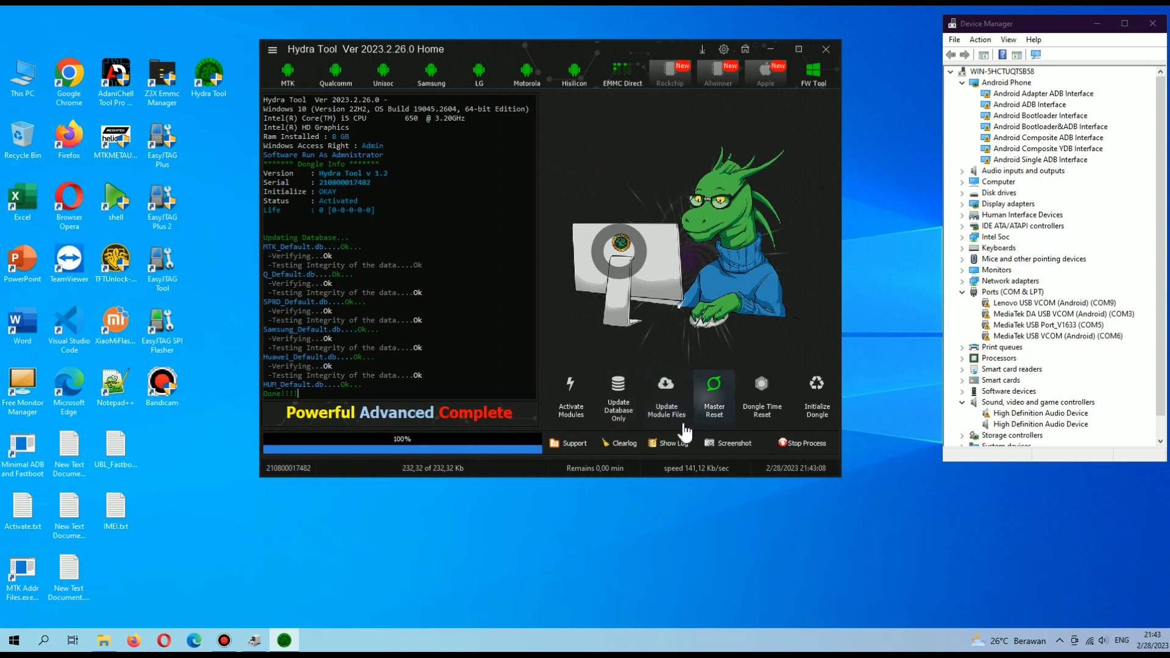
Activate and update the Main, MediaTek, Qualcomm and Spreadtrum modules with Activate Modules.
{"action": "left_click", "coordinate": [578, 420]}
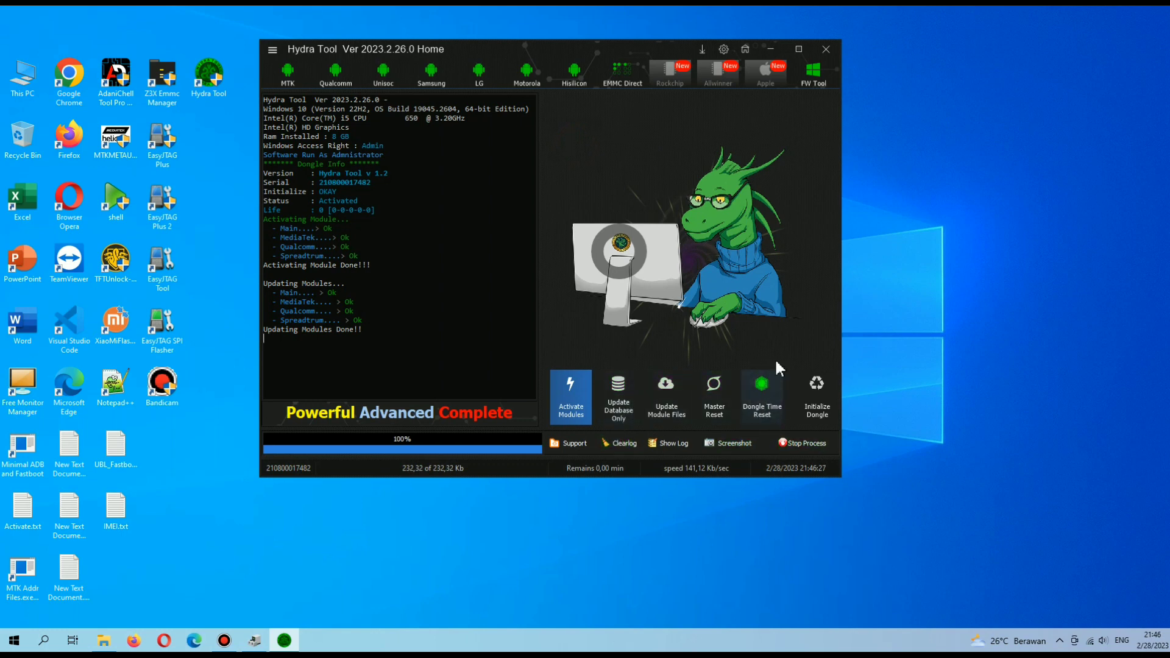
Open the MTK Tool page and browse its service functions, leaving Read Info selected.
{"action": "left_click", "coordinate": [291, 85]}
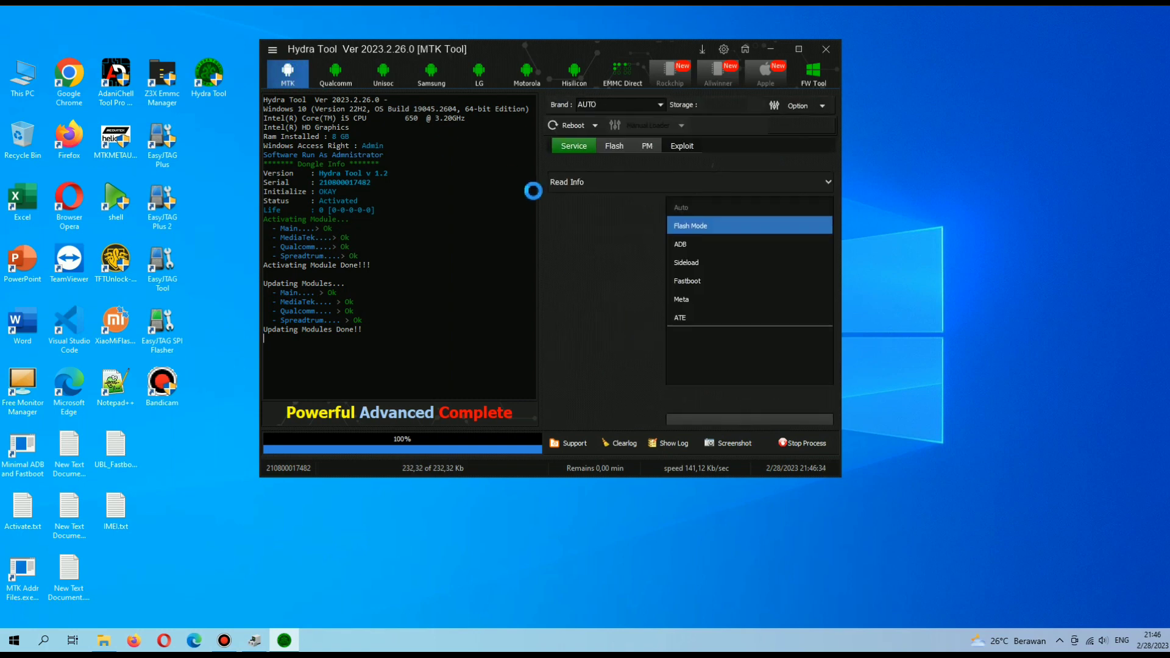
{"action": "left_click", "coordinate": [610, 186]}
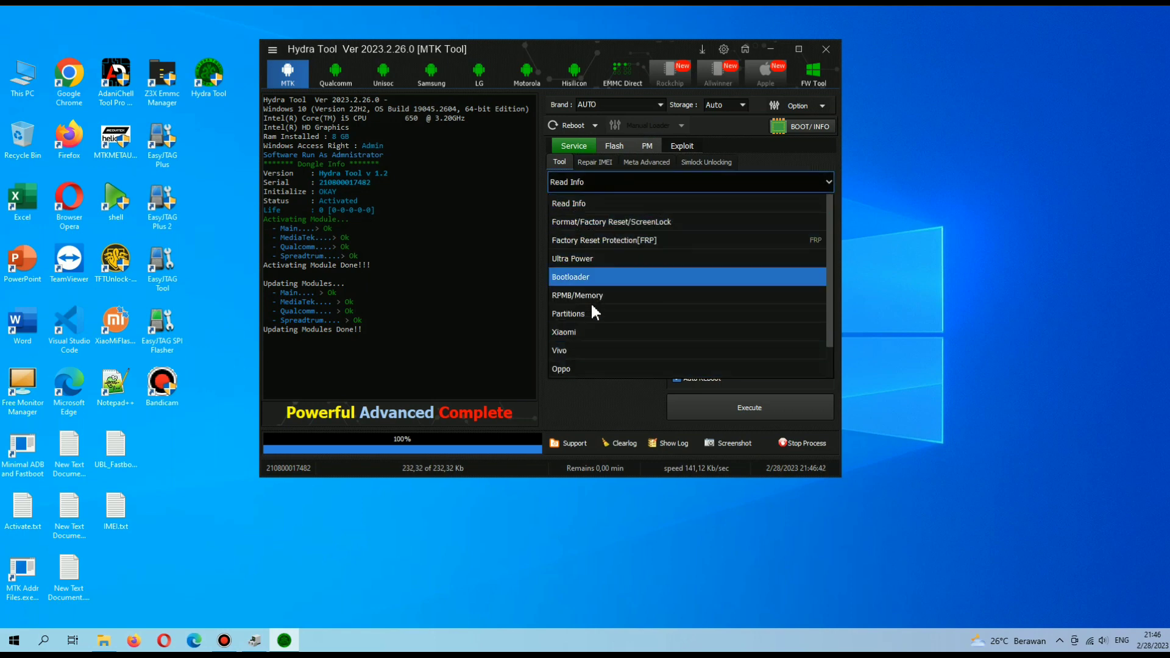
{"action": "scroll", "coordinate": [610, 330], "scroll_direction": "down", "scroll_amount": 1}
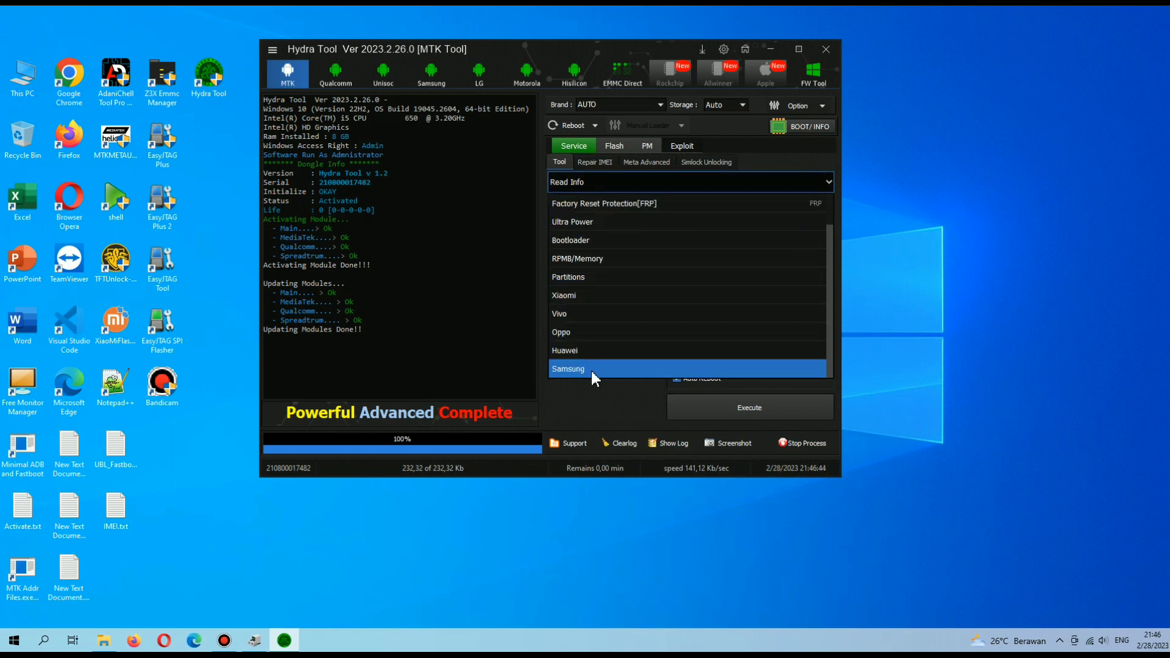
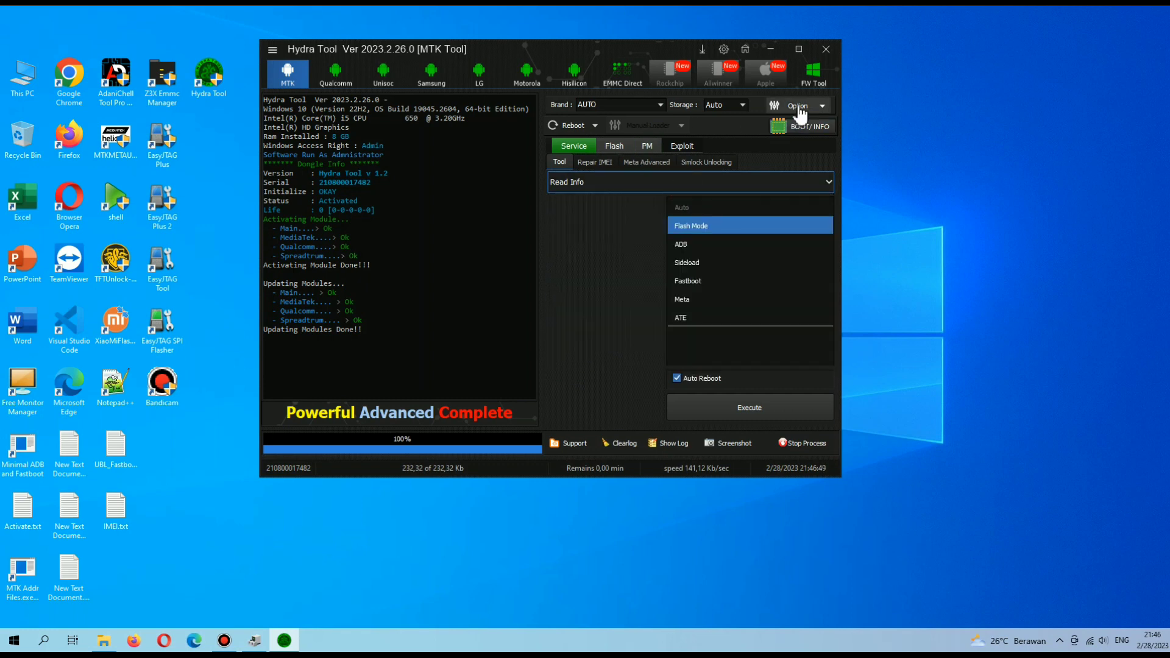
{"action": "left_click", "coordinate": [800, 113]}
{"action": "left_click", "coordinate": [792, 123]}
{"action": "left_click", "coordinate": [682, 126]}
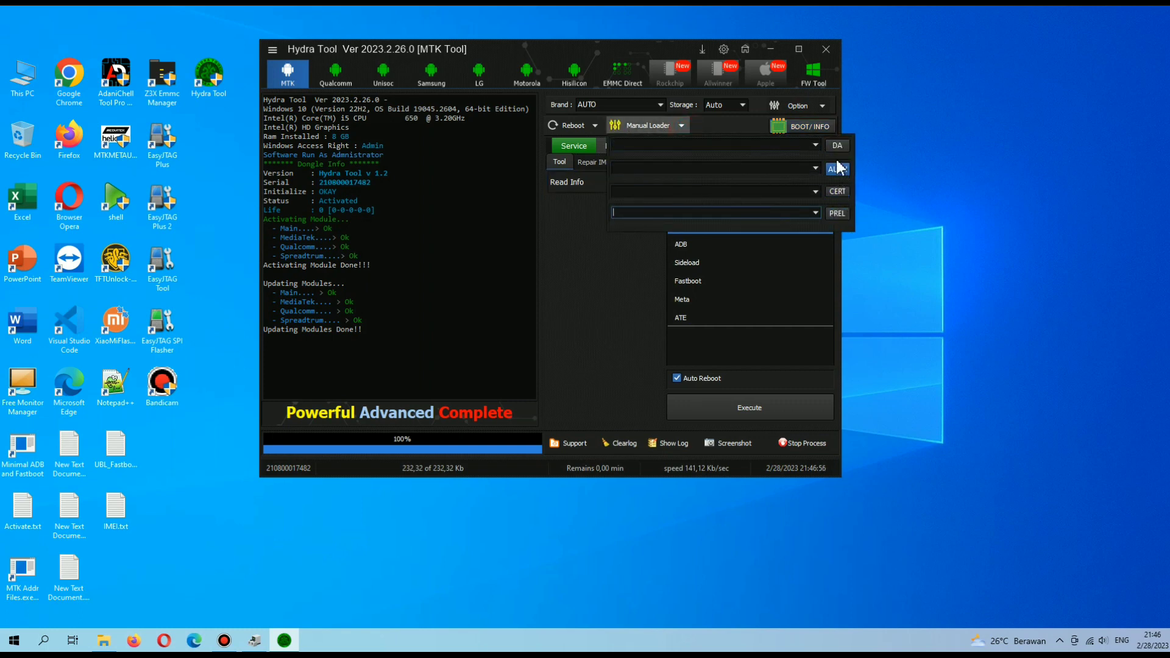
{"action": "left_click", "coordinate": [682, 126]}
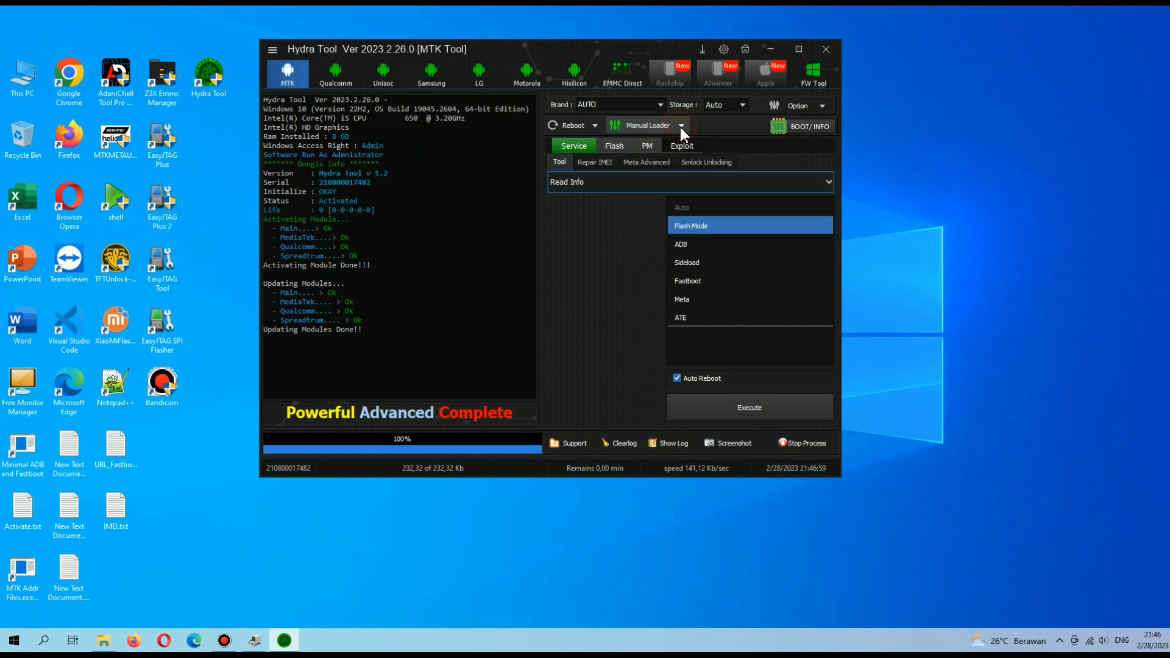
{"action": "left_click", "coordinate": [815, 107]}
{"action": "left_click", "coordinate": [804, 122]}
{"action": "left_click", "coordinate": [595, 125]}
{"action": "scroll", "coordinate": [626, 213], "scroll_direction": "down", "scroll_amount": 3}
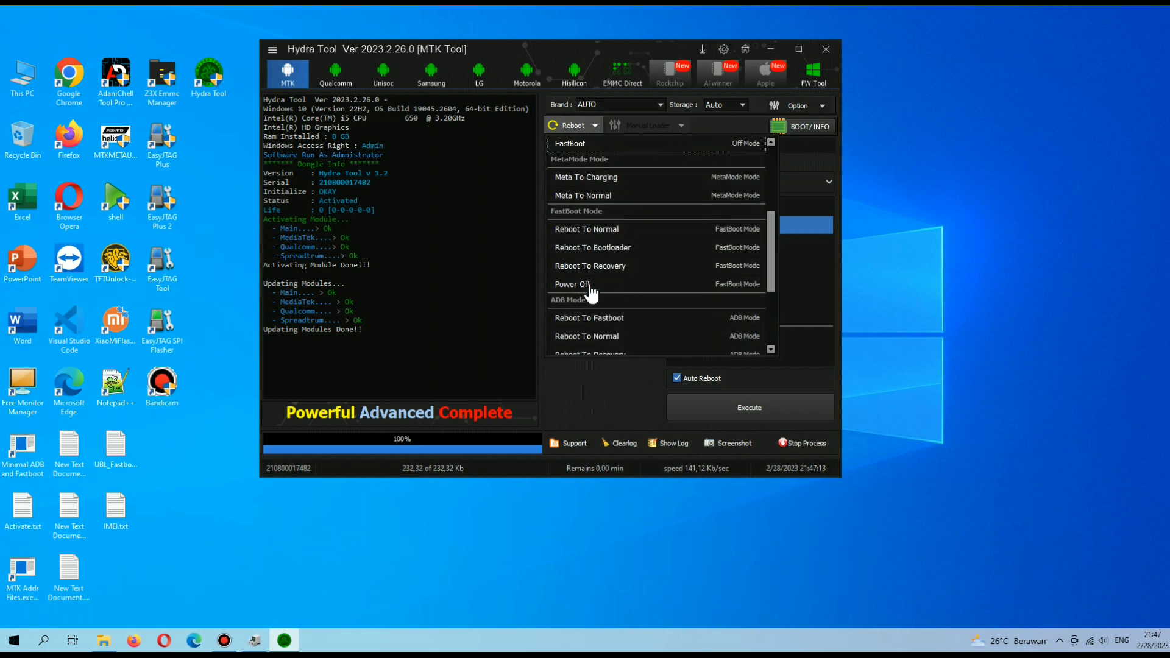
{"action": "scroll", "coordinate": [591, 308], "scroll_direction": "down", "scroll_amount": 2}
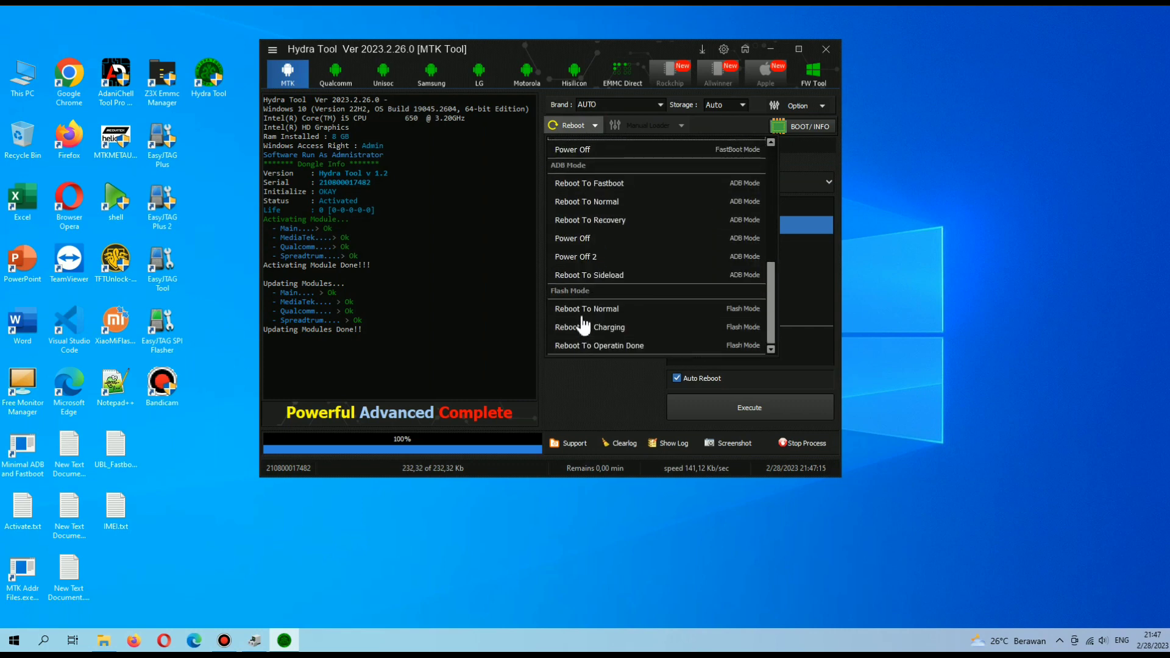
{"action": "scroll", "coordinate": [594, 323], "scroll_direction": "up", "scroll_amount": 1}
{"action": "scroll", "coordinate": [595, 326], "scroll_direction": "up", "scroll_amount": 3}
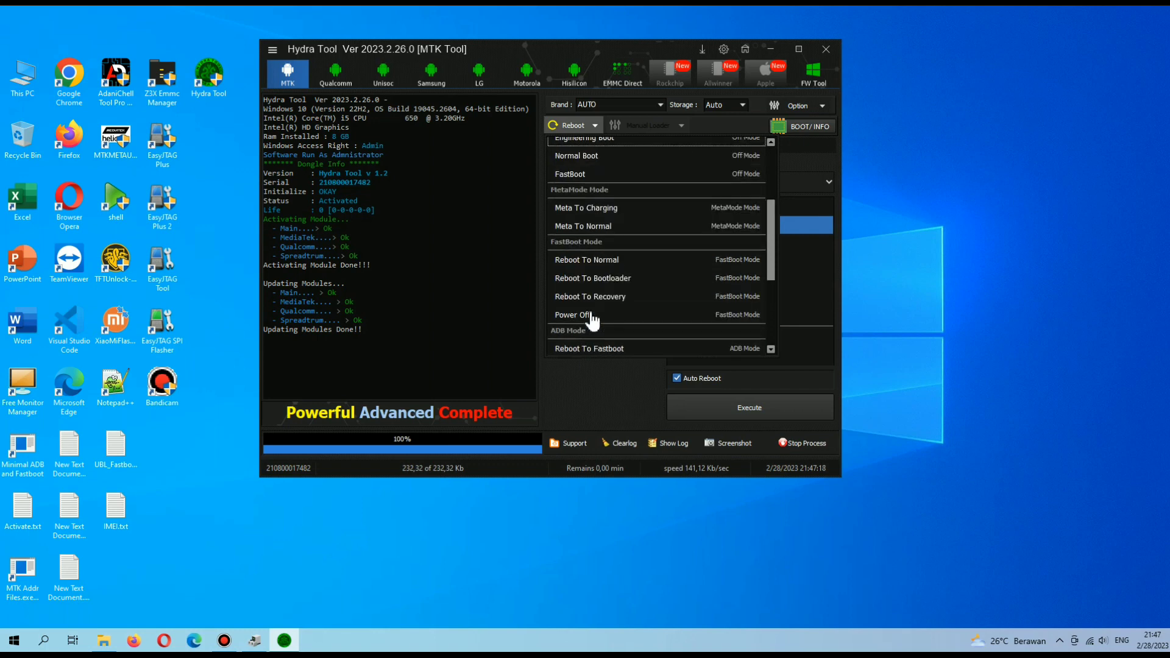
{"action": "scroll", "coordinate": [587, 226], "scroll_direction": "up", "scroll_amount": 2}
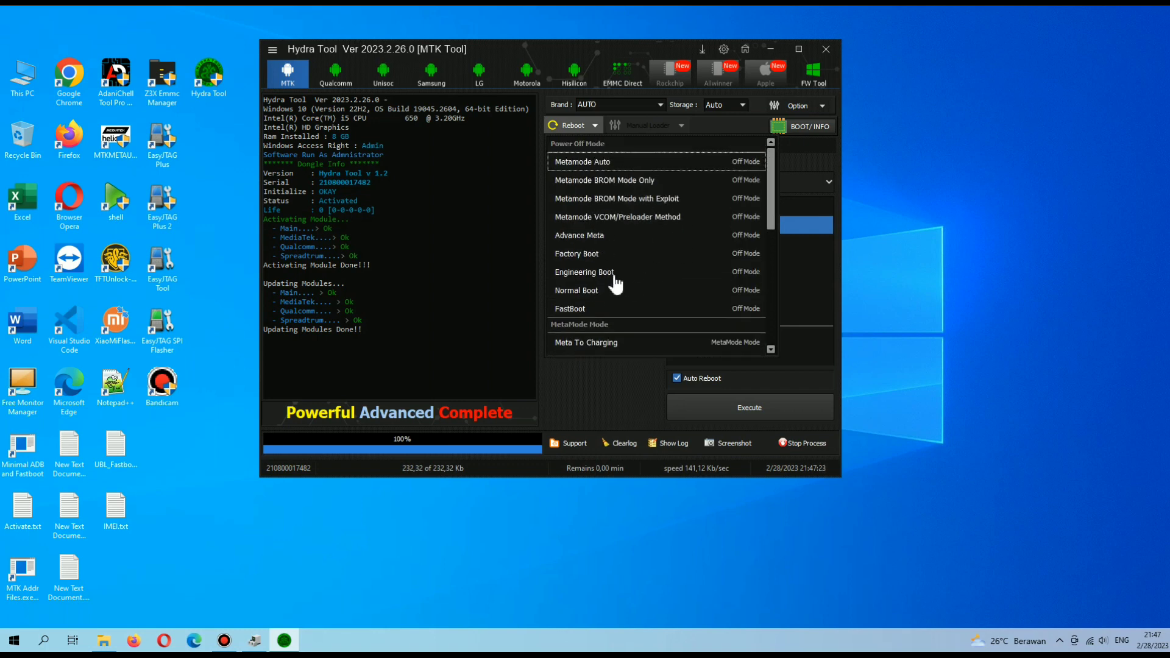
{"action": "scroll", "coordinate": [609, 277], "scroll_direction": "down", "scroll_amount": 1}
{"action": "scroll", "coordinate": [634, 254], "scroll_direction": "up", "scroll_amount": 1}
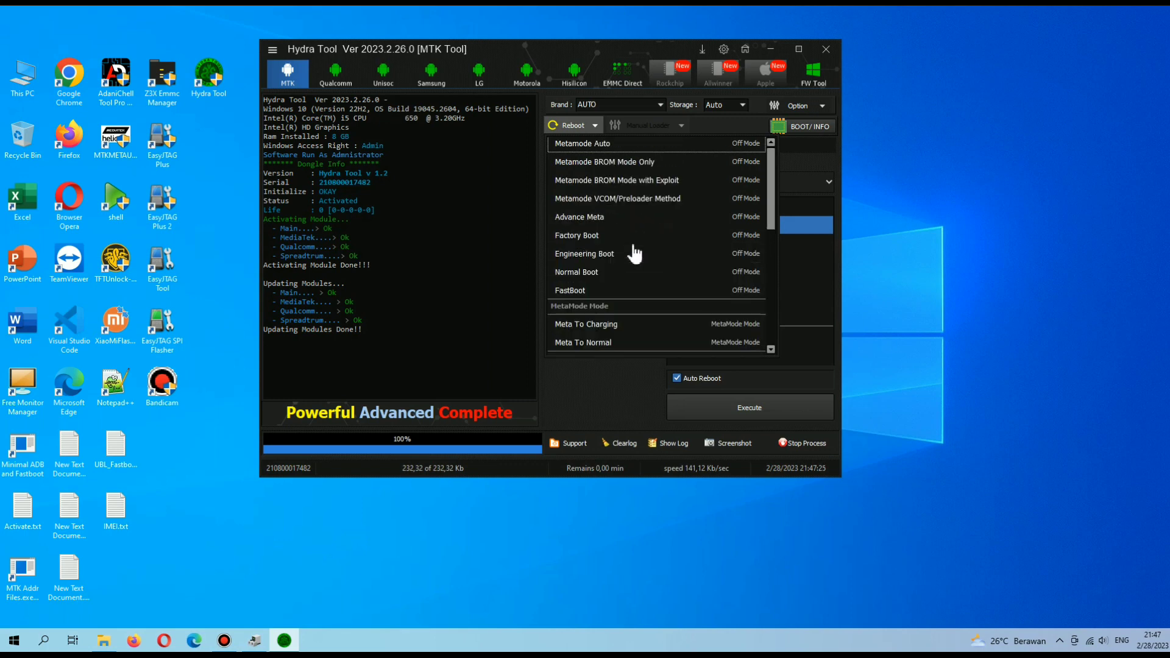
{"action": "left_click", "coordinate": [594, 126]}
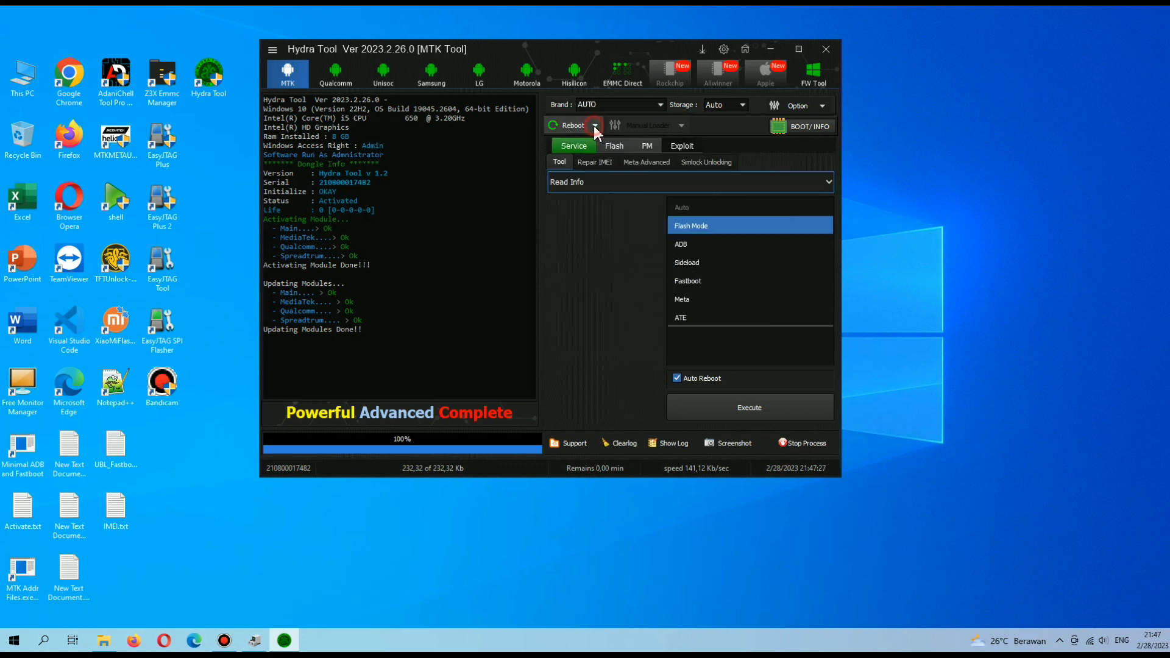
{"action": "left_click", "coordinate": [612, 146]}
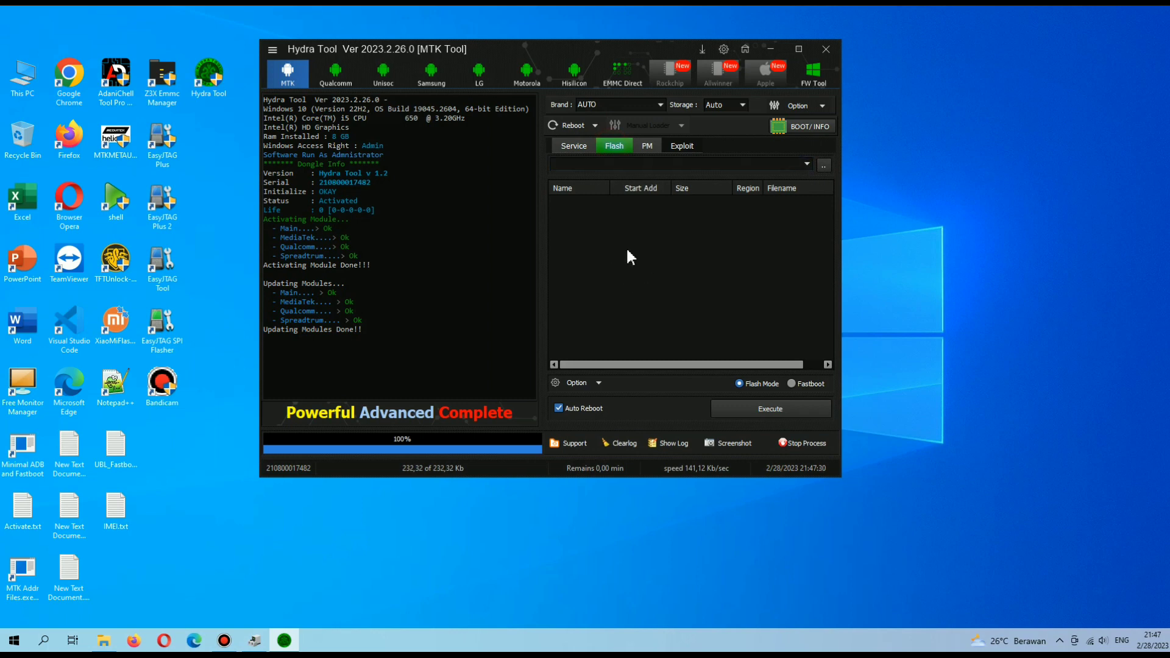
{"action": "left_click", "coordinate": [645, 148]}
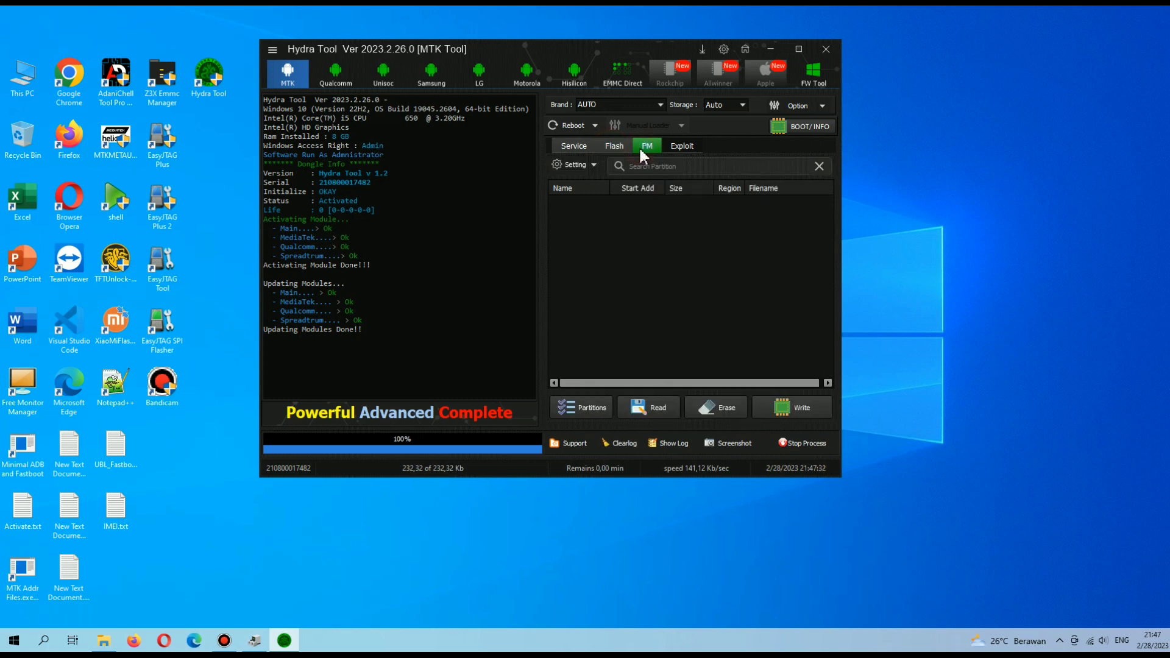
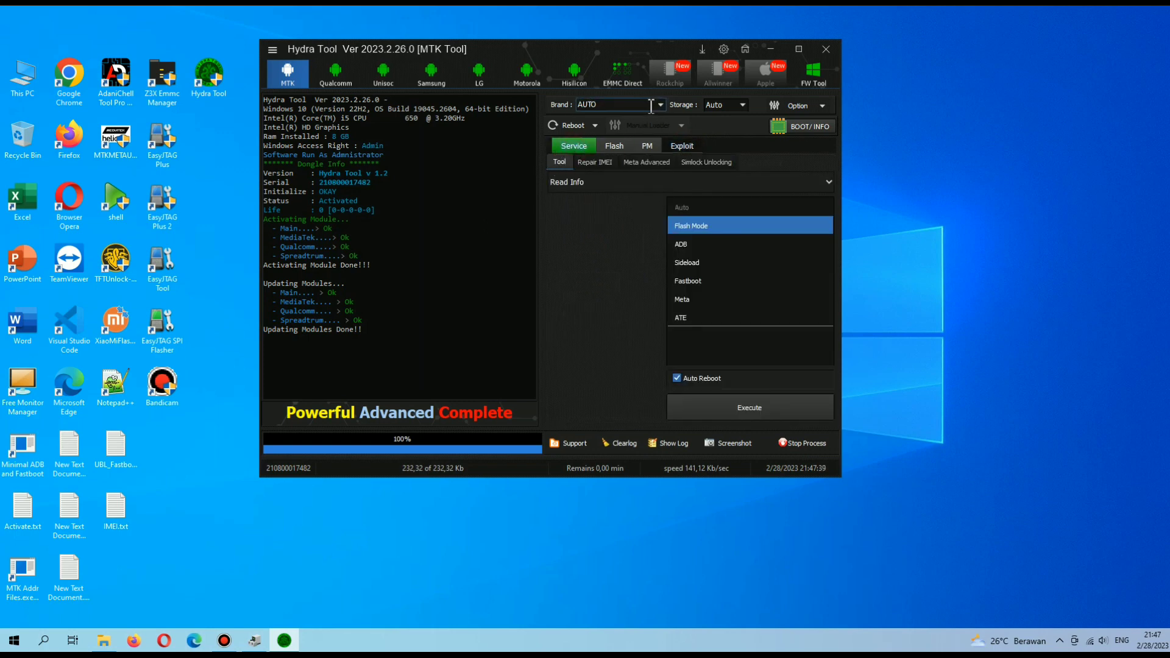
Set the MTK module's phone brand to INFINIX.
{"action": "left_click", "coordinate": [660, 104]}
{"action": "left_click_drag", "start_coordinate": [656, 129], "coordinate": [658, 165]}
{"action": "scroll", "coordinate": [618, 174], "scroll_direction": "up", "scroll_amount": 8}
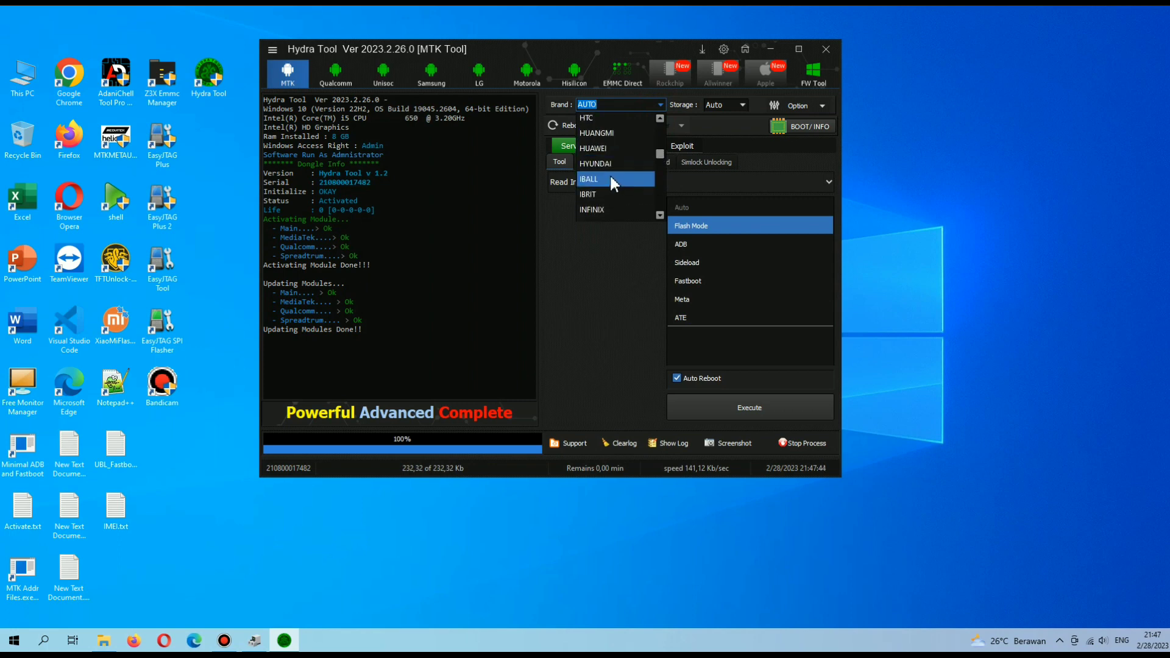
{"action": "scroll", "coordinate": [606, 163], "scroll_direction": "down", "scroll_amount": 2}
{"action": "left_click", "coordinate": [605, 195]}
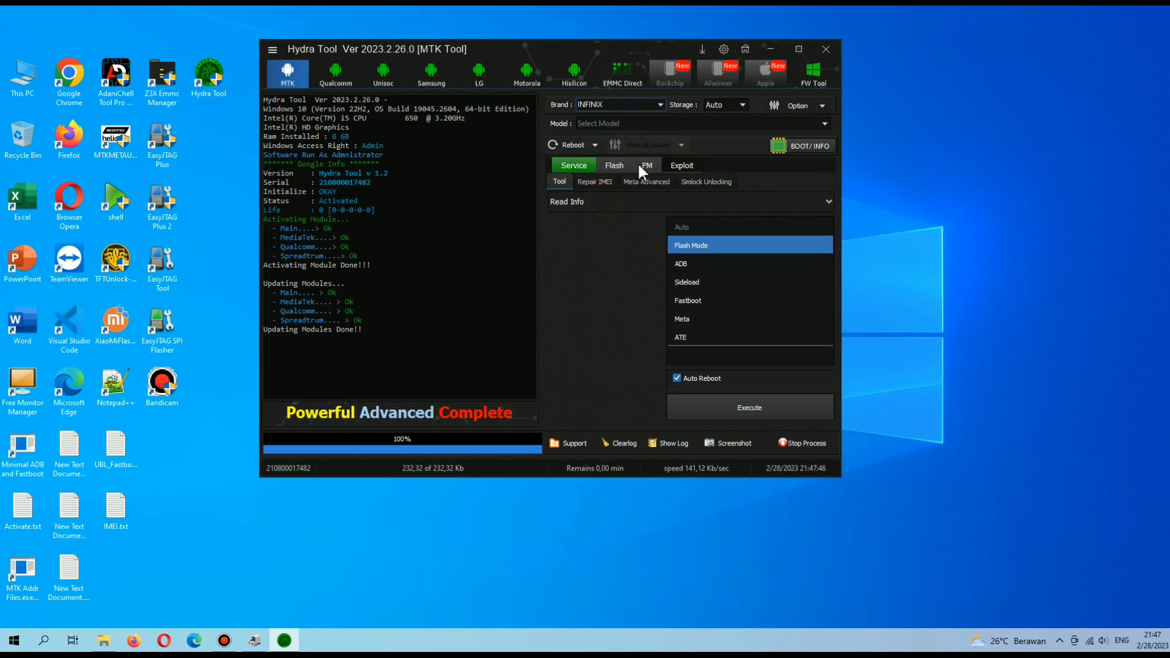
{"action": "left_click", "coordinate": [703, 121]}
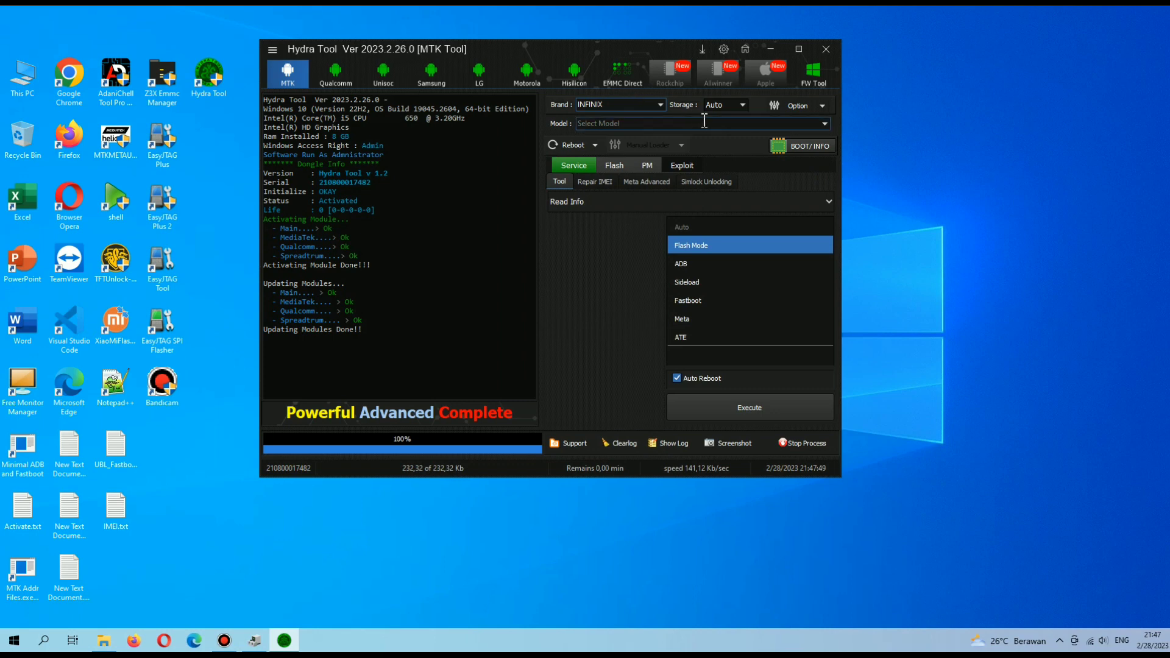
Scroll through the INFINIX model list and close it without choosing a model.
{"action": "left_click", "coordinate": [825, 124]}
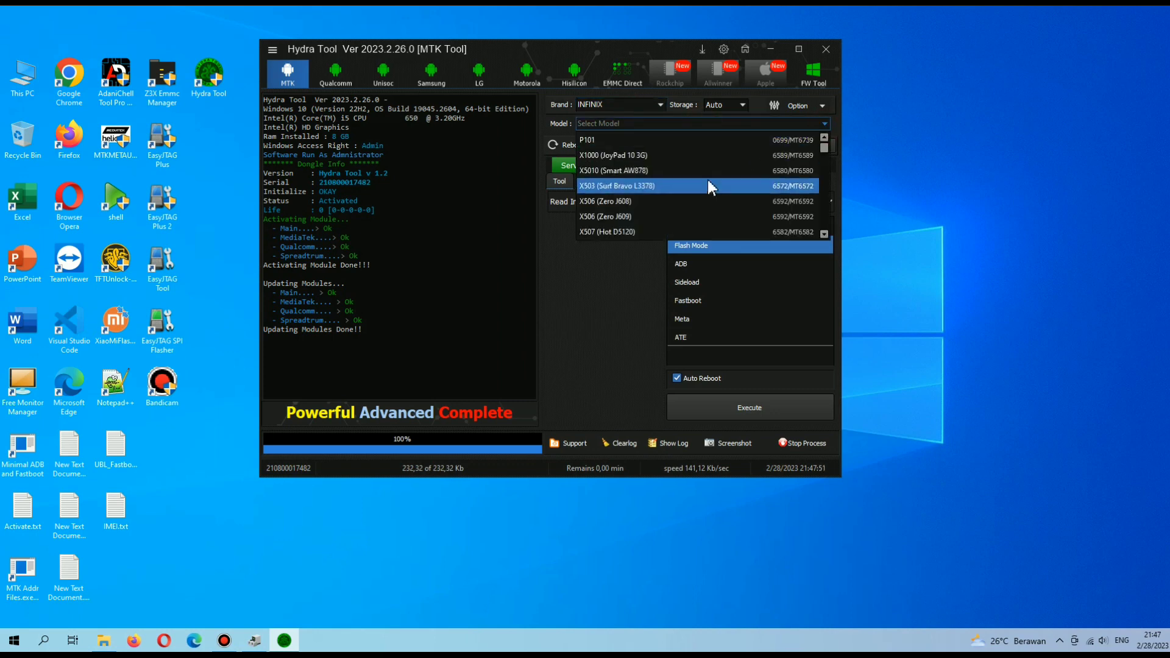
{"action": "scroll", "coordinate": [701, 183], "scroll_direction": "down", "scroll_amount": 2}
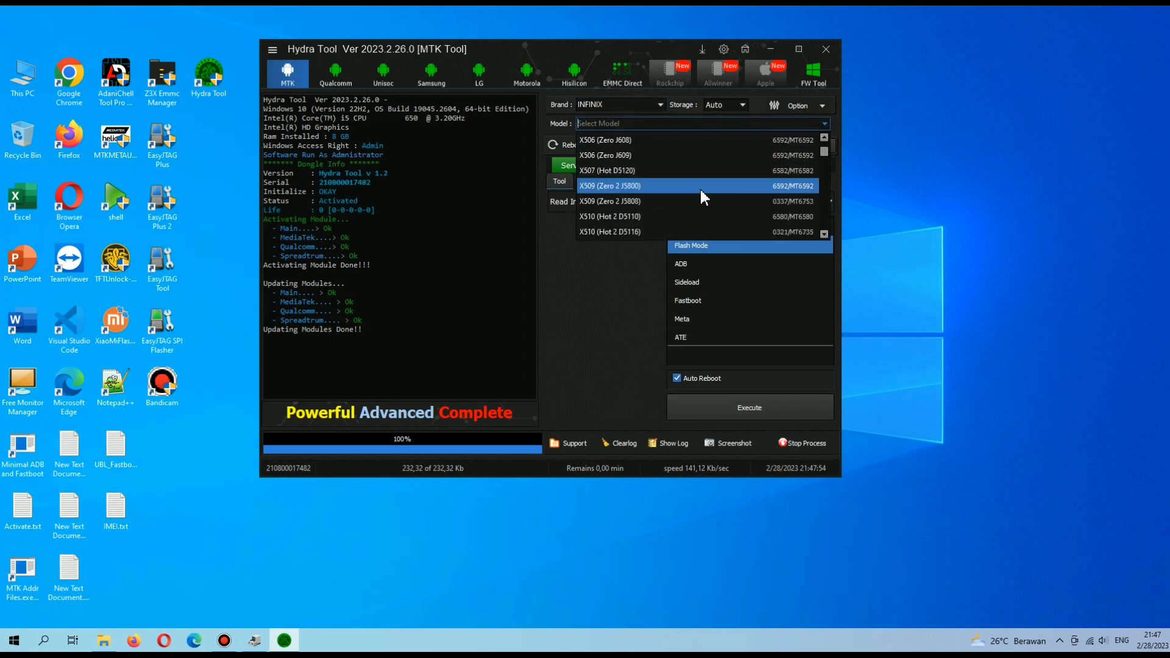
{"action": "scroll", "coordinate": [646, 188], "scroll_direction": "down", "scroll_amount": 2}
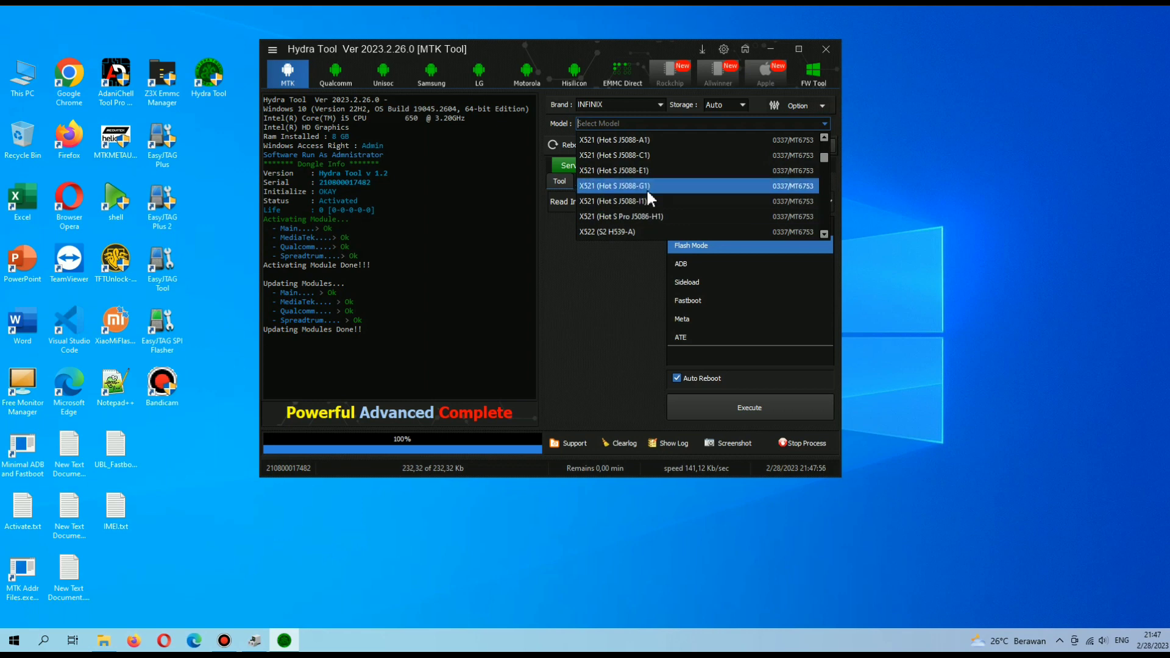
{"action": "scroll", "coordinate": [646, 190], "scroll_direction": "down", "scroll_amount": 3}
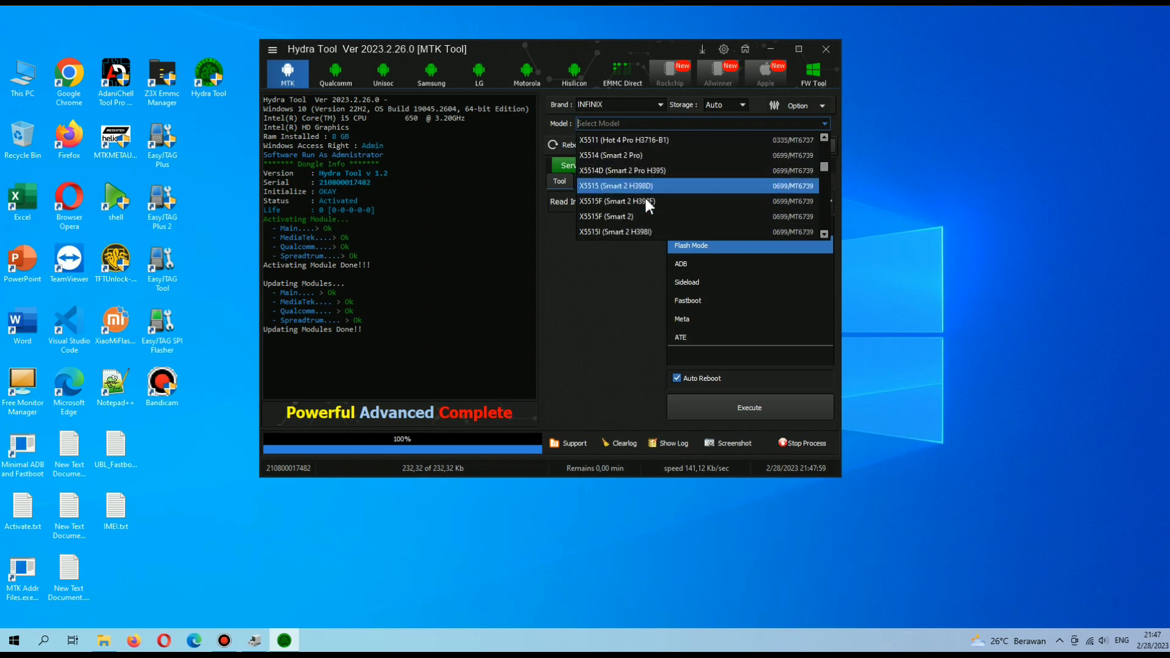
{"action": "scroll", "coordinate": [642, 224], "scroll_direction": "down", "scroll_amount": 3}
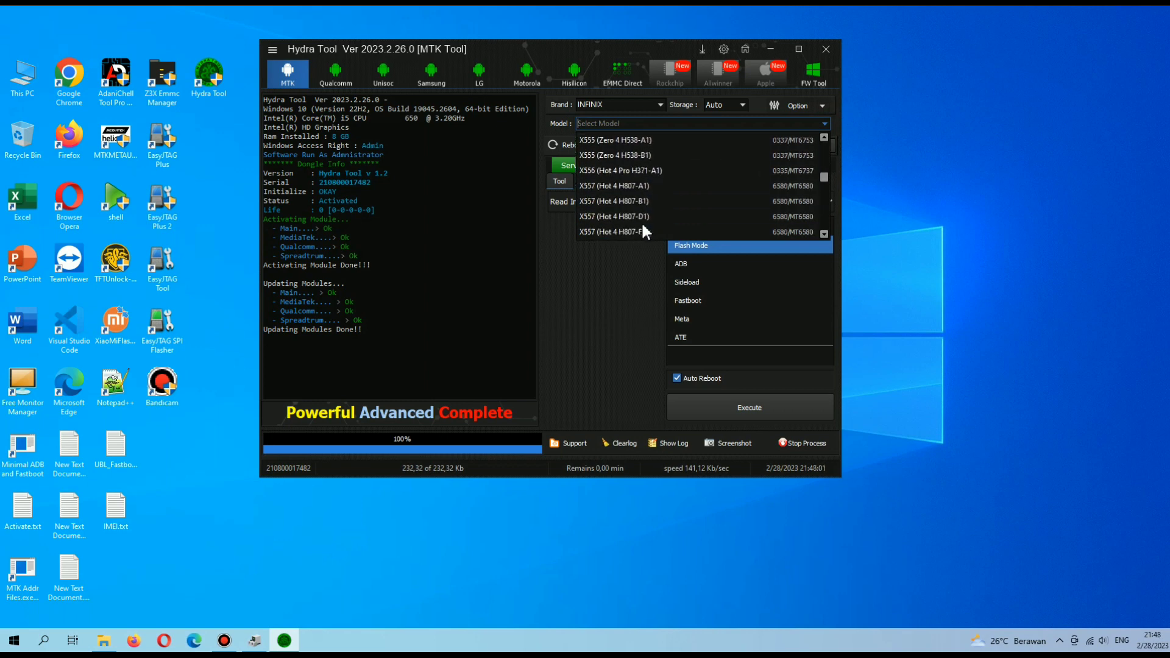
{"action": "scroll", "coordinate": [640, 219], "scroll_direction": "down", "scroll_amount": 3}
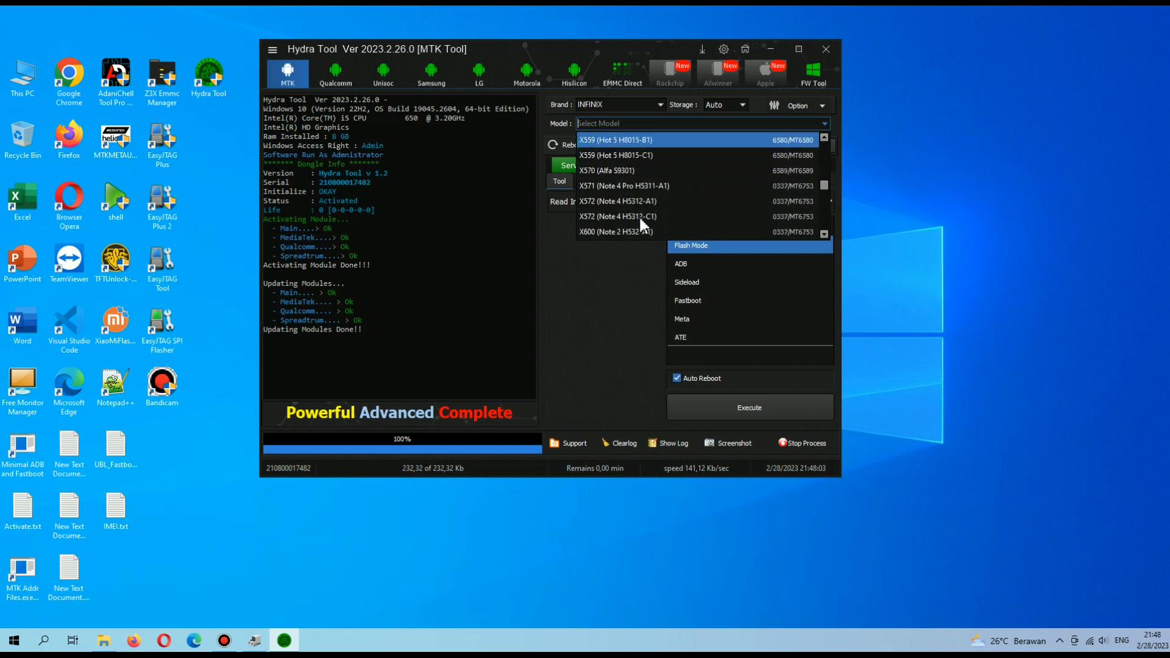
{"action": "scroll", "coordinate": [641, 217], "scroll_direction": "down", "scroll_amount": 3}
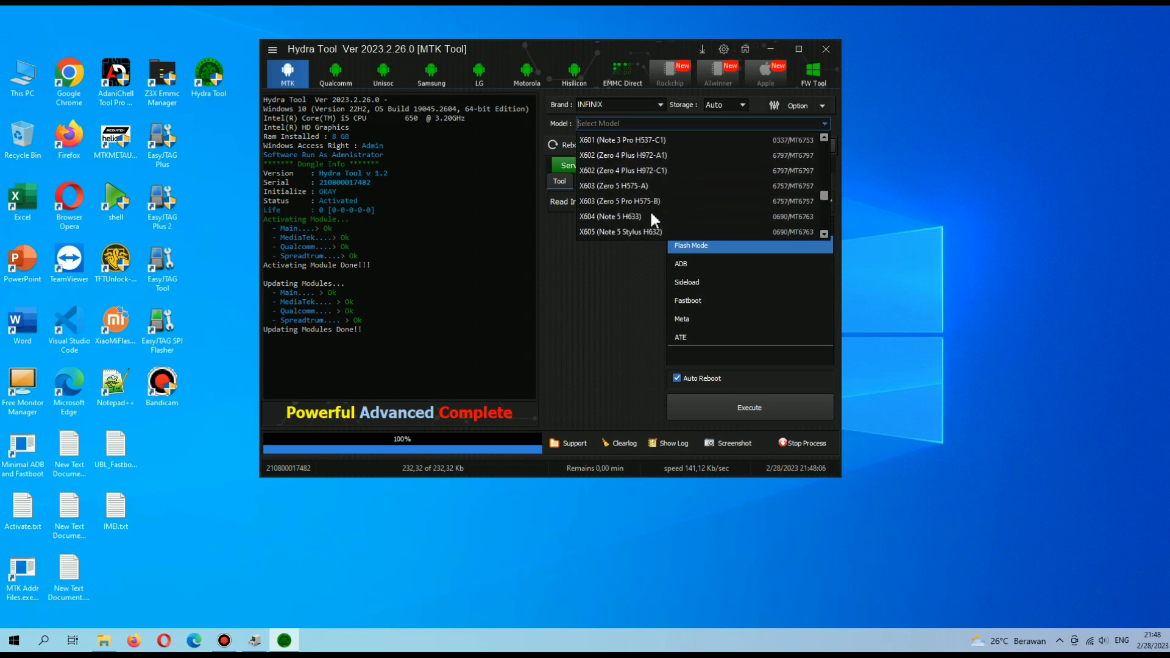
{"action": "scroll", "coordinate": [652, 213], "scroll_direction": "down", "scroll_amount": 4}
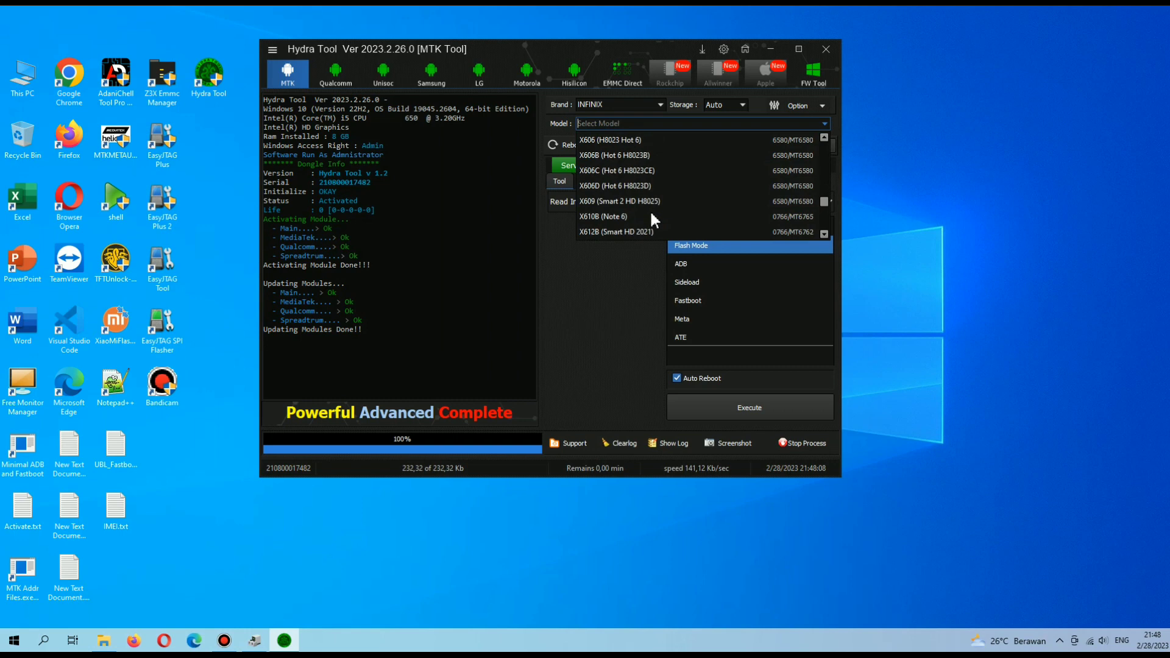
{"action": "scroll", "coordinate": [651, 215], "scroll_direction": "down", "scroll_amount": 10}
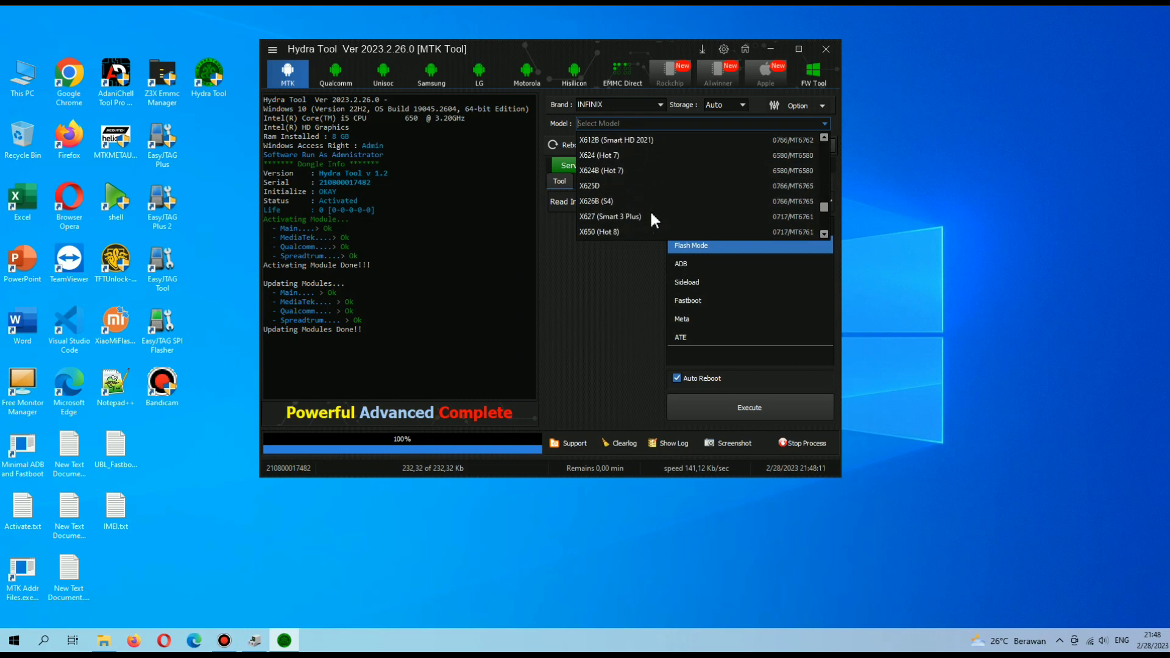
{"action": "scroll", "coordinate": [651, 217], "scroll_direction": "down", "scroll_amount": 4}
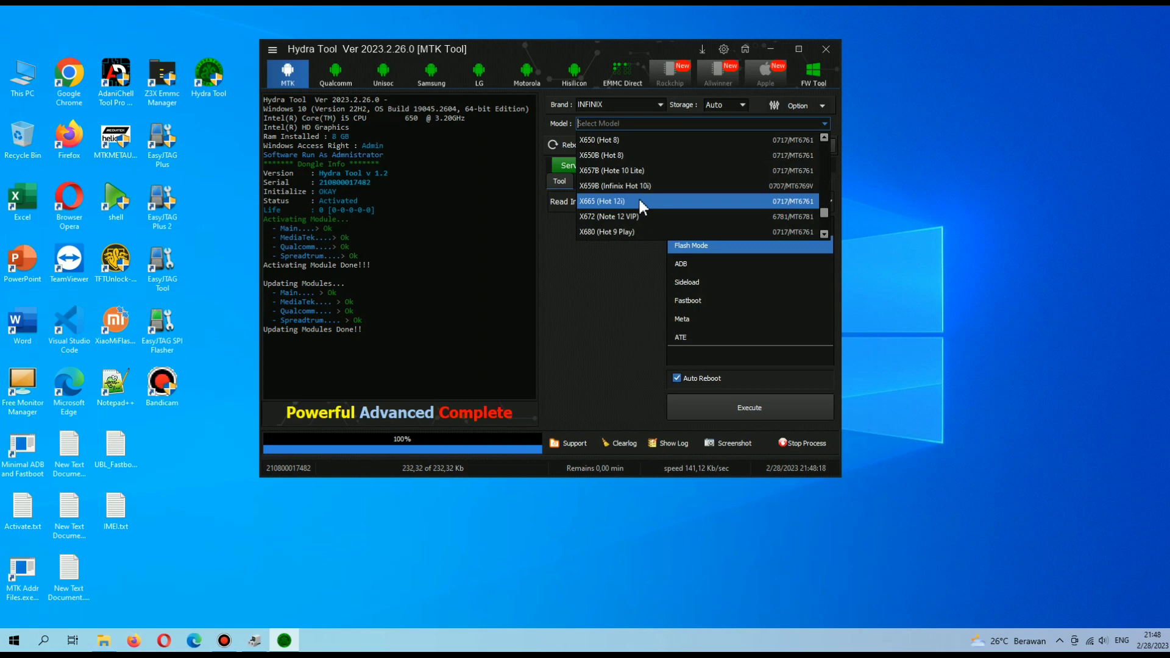
{"action": "scroll", "coordinate": [650, 210], "scroll_direction": "down", "scroll_amount": 3}
{"action": "scroll", "coordinate": [649, 209], "scroll_direction": "down", "scroll_amount": 2}
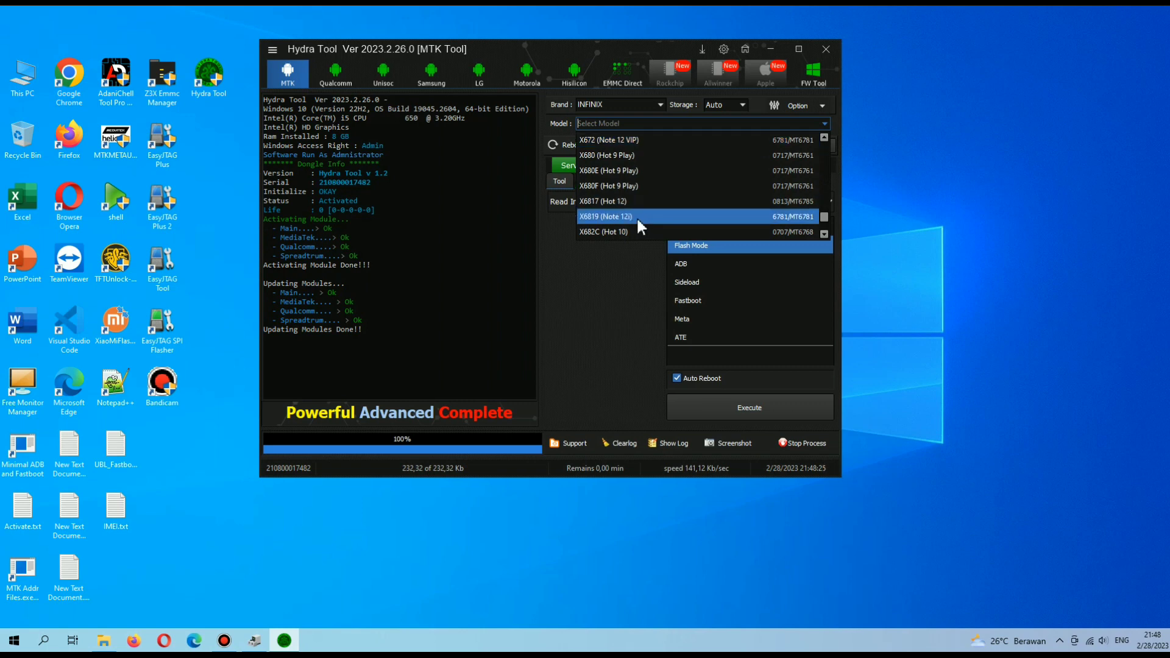
{"action": "scroll", "coordinate": [638, 221], "scroll_direction": "down", "scroll_amount": 1}
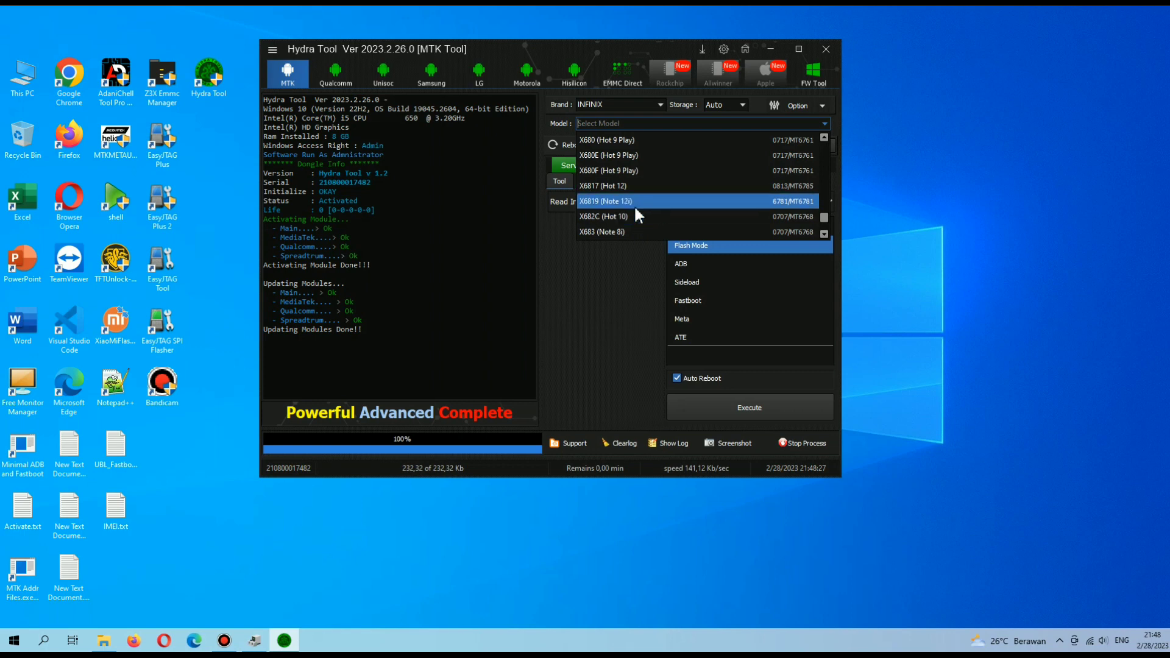
{"action": "scroll", "coordinate": [631, 213], "scroll_direction": "down", "scroll_amount": 1}
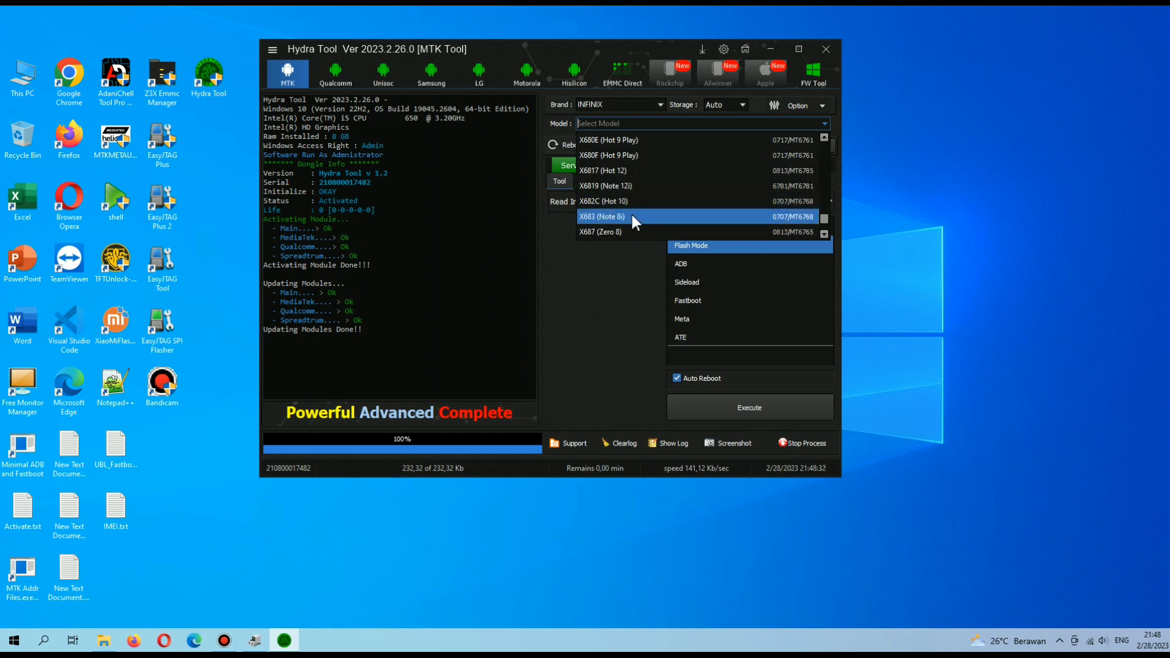
{"action": "scroll", "coordinate": [632, 213], "scroll_direction": "down", "scroll_amount": 2}
{"action": "scroll", "coordinate": [632, 219], "scroll_direction": "down", "scroll_amount": 4}
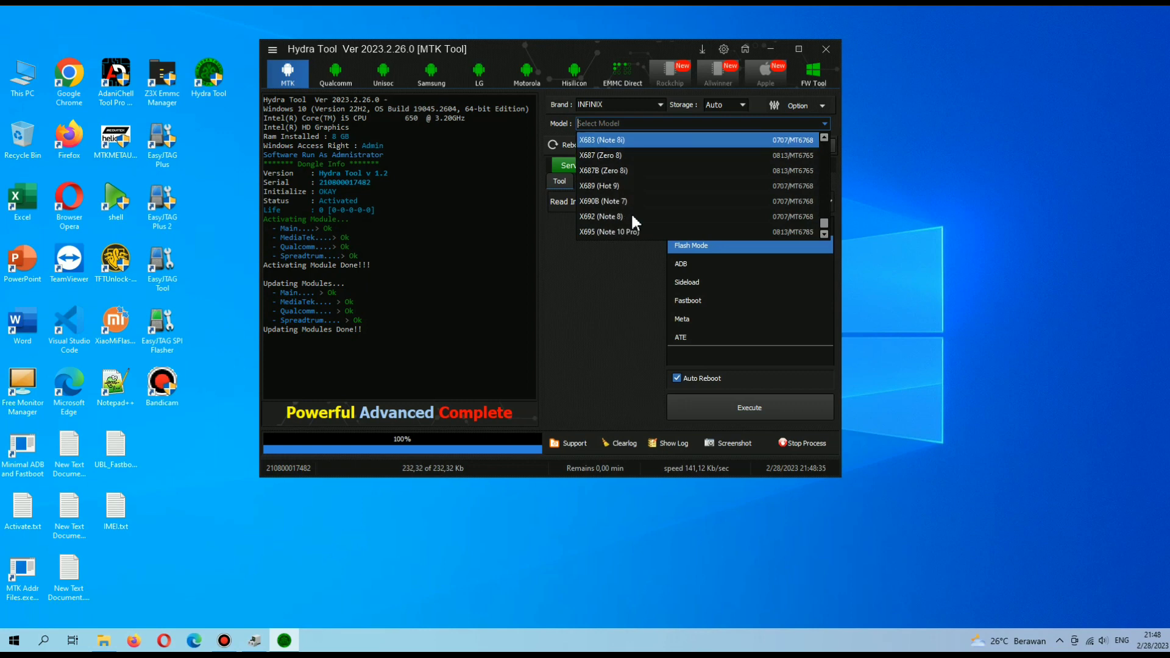
{"action": "left_click", "coordinate": [612, 282]}
In Qualcomm, browse the Universal, Vivo, Xiaomi, Huawei, Oppo, Samsung and custom sector backup options.
{"action": "left_click", "coordinate": [343, 83]}
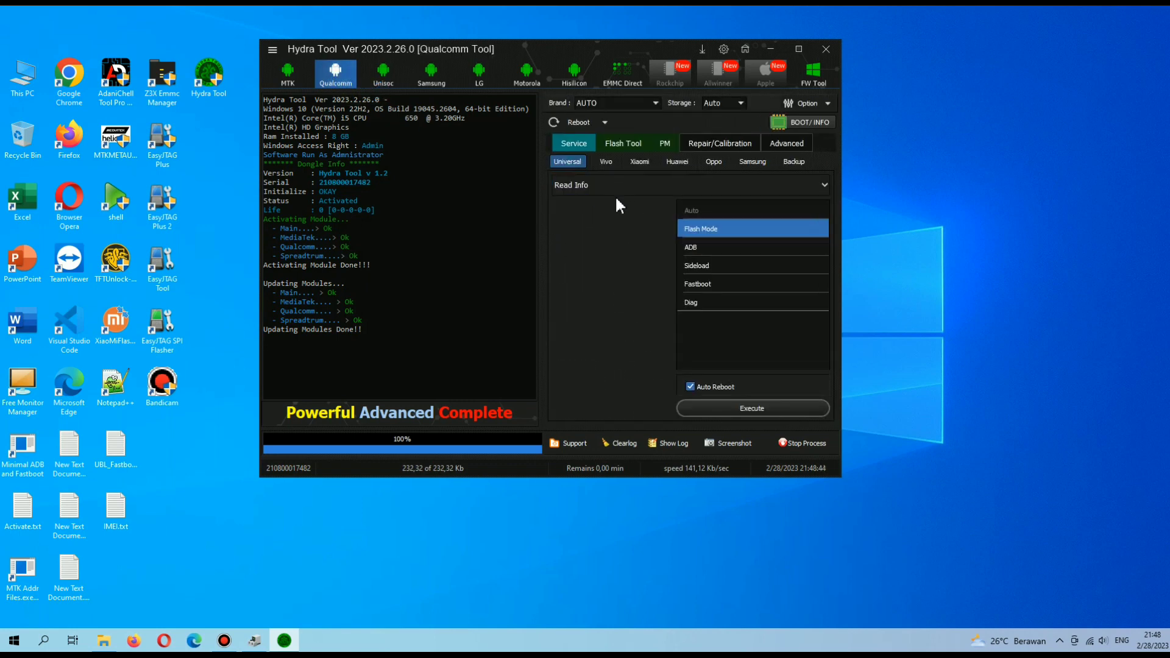
{"action": "left_click", "coordinate": [606, 162]}
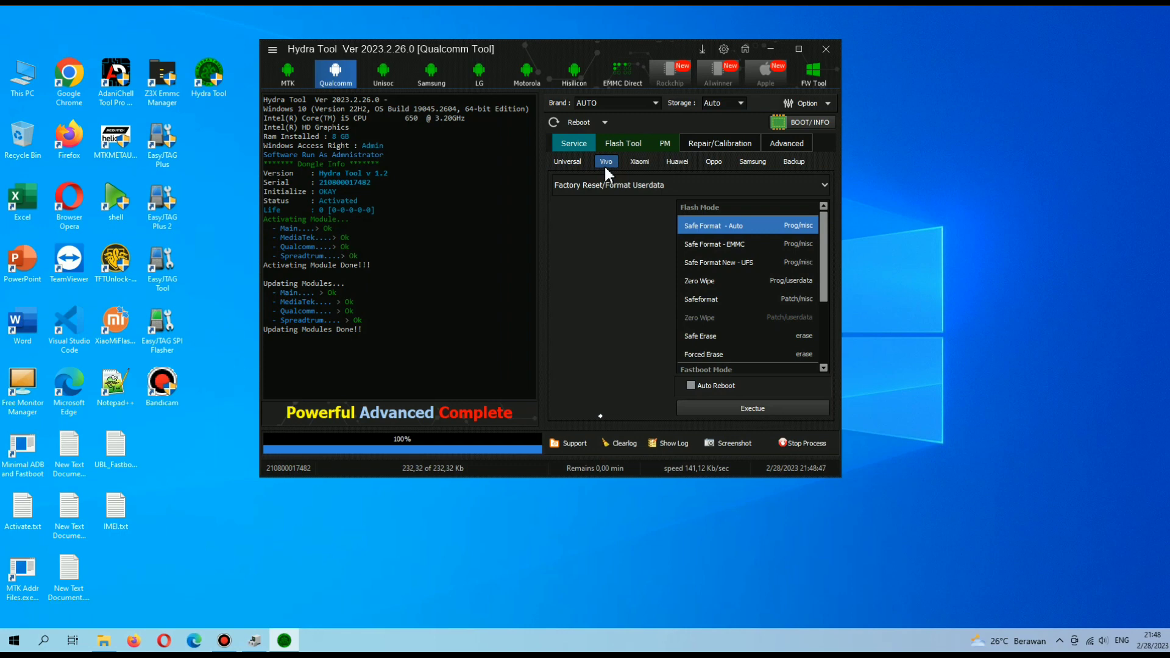
{"action": "left_click", "coordinate": [638, 162]}
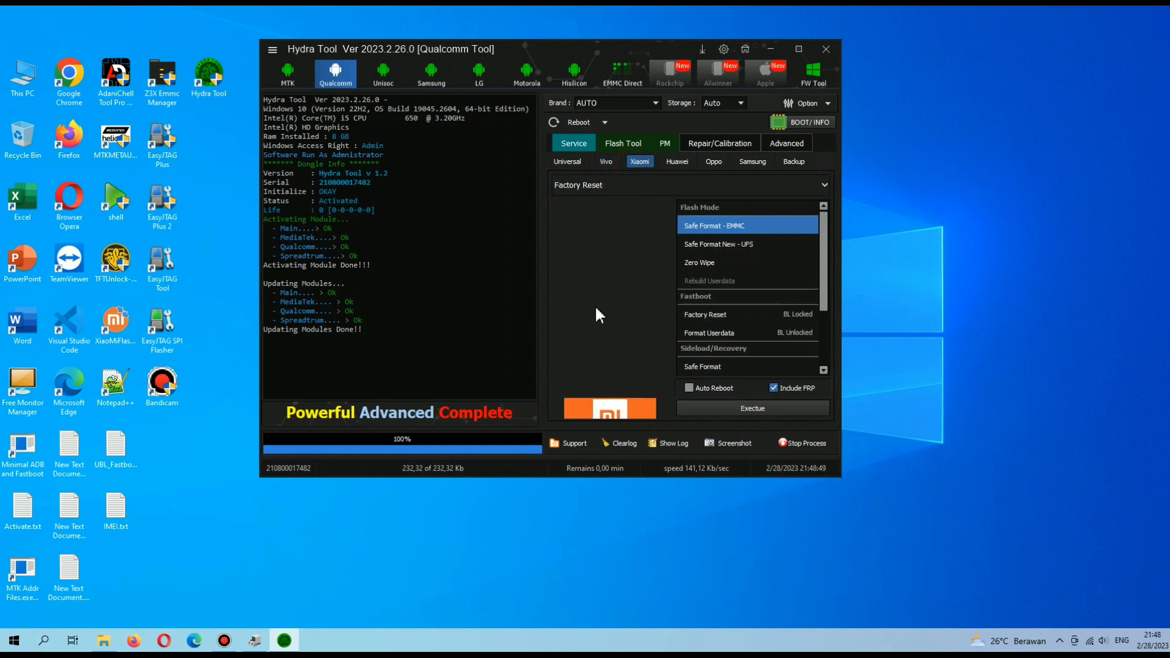
{"action": "left_click", "coordinate": [607, 163]}
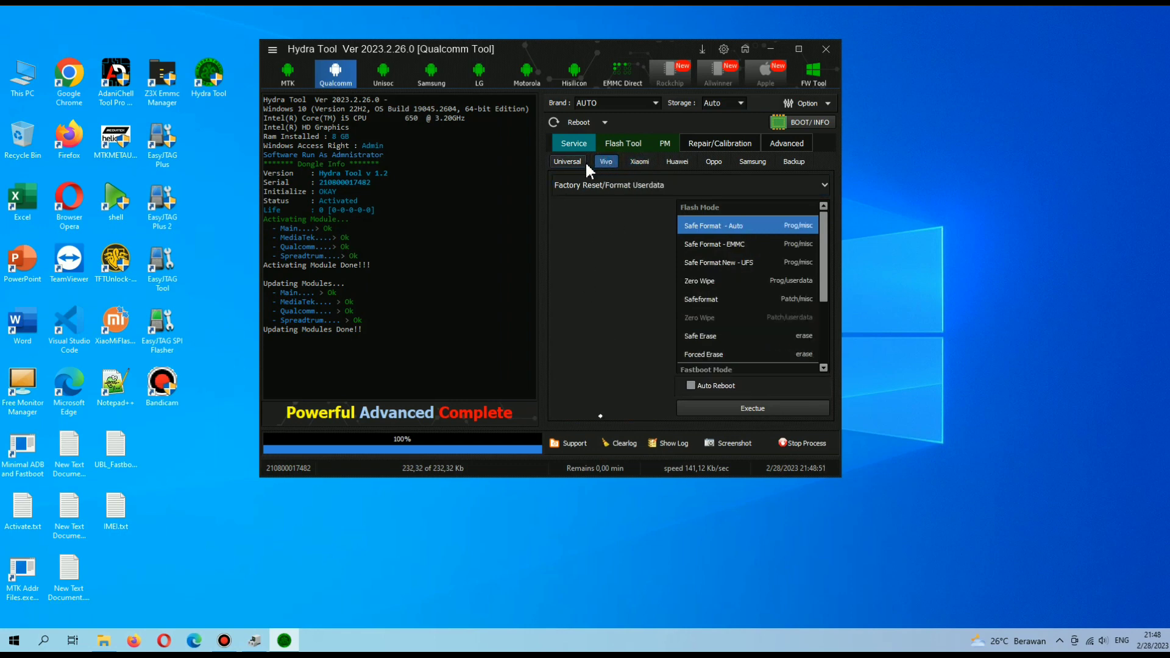
{"action": "left_click", "coordinate": [569, 162]}
{"action": "left_click", "coordinate": [607, 162]}
{"action": "left_click", "coordinate": [638, 163]}
{"action": "left_click", "coordinate": [677, 162]}
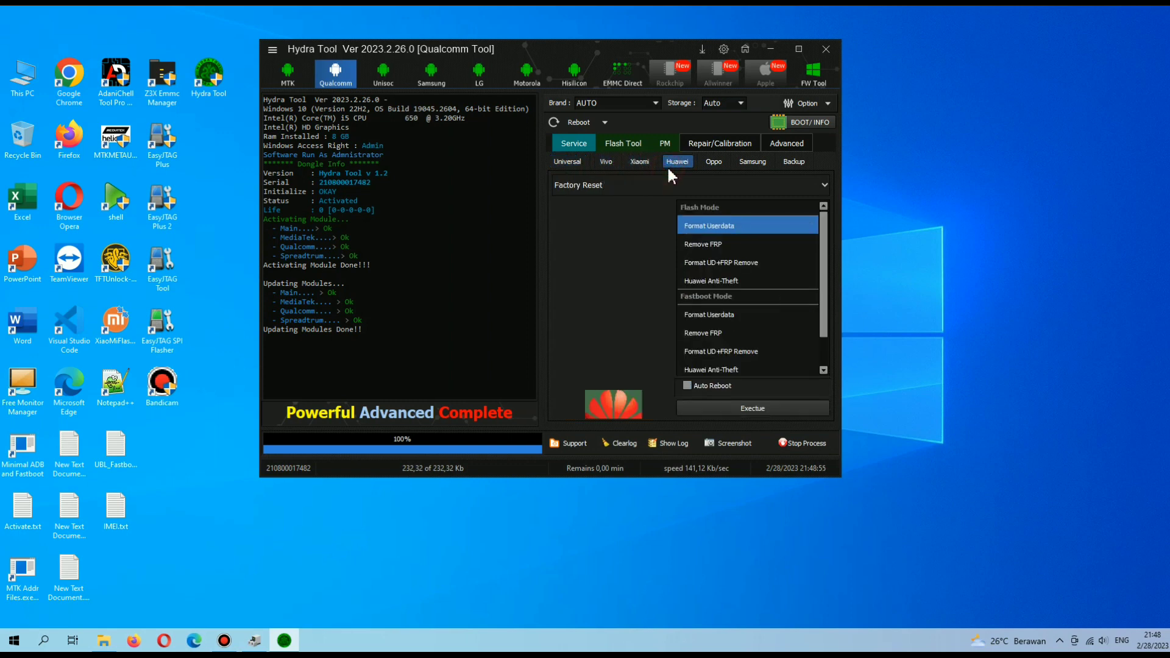
{"action": "left_click", "coordinate": [713, 162]}
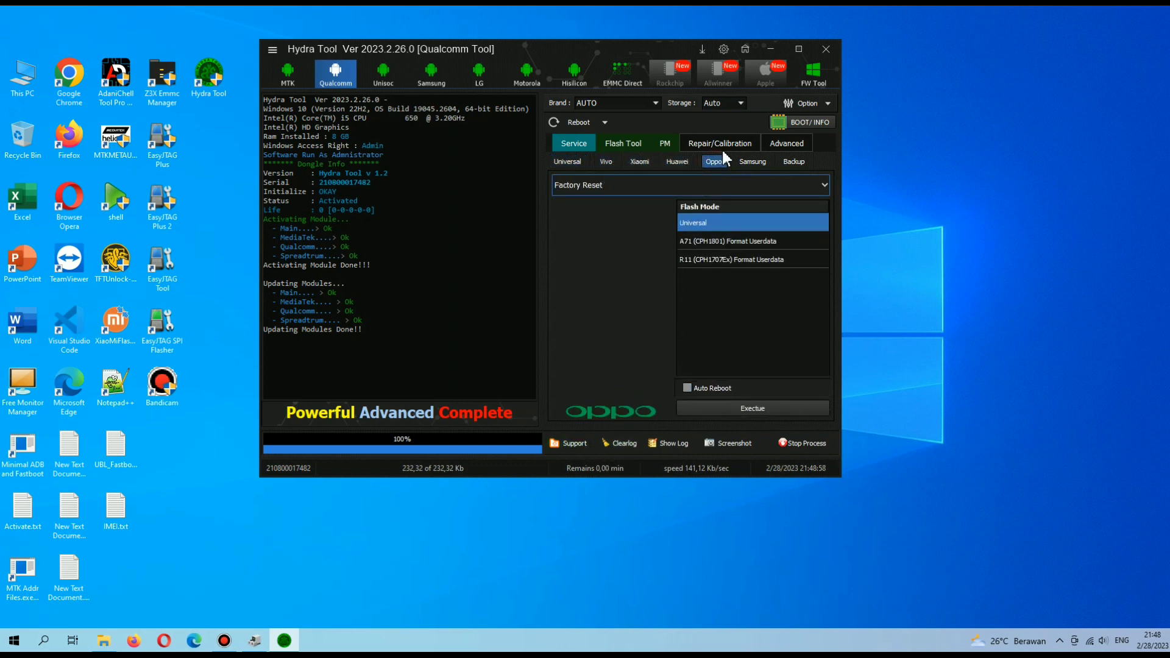
{"action": "left_click", "coordinate": [746, 161]}
{"action": "left_click", "coordinate": [792, 163]}
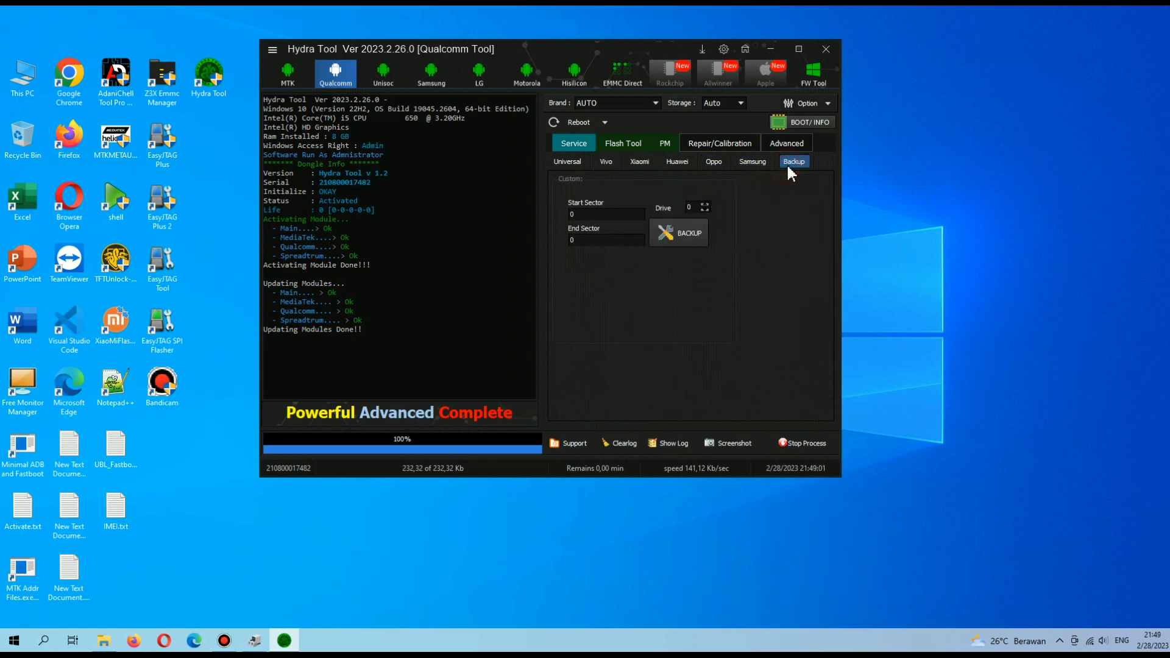
Go from Universal services through Flash Tool to the PM partition manager.
{"action": "left_click", "coordinate": [567, 162]}
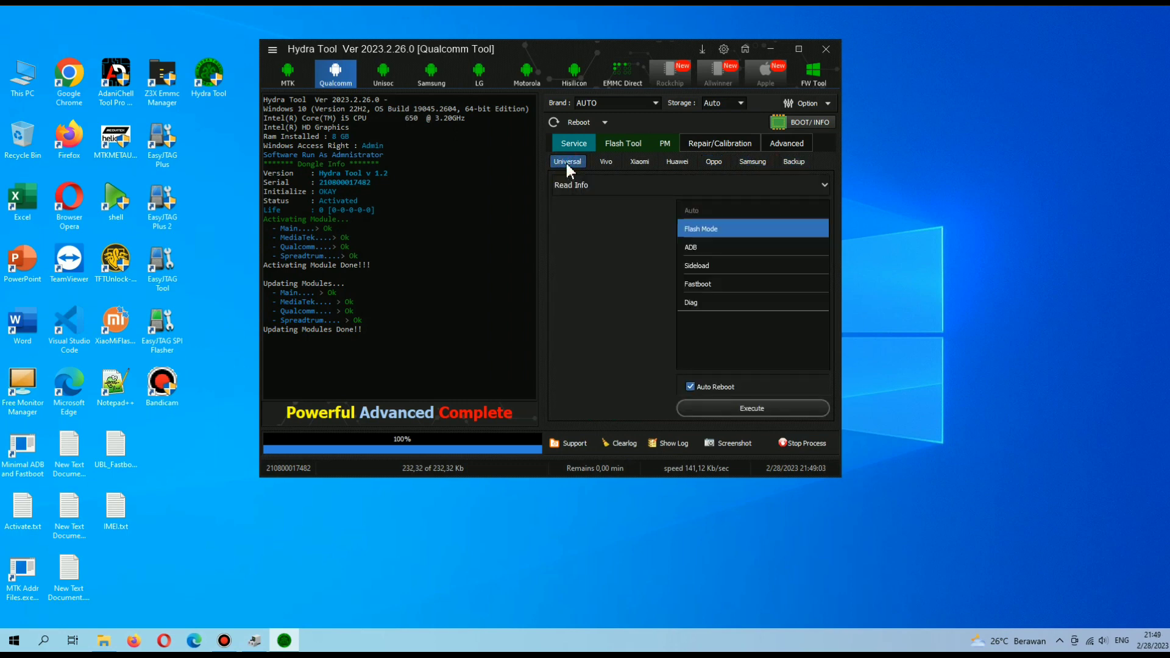
{"action": "left_click", "coordinate": [628, 144]}
{"action": "left_click", "coordinate": [666, 145]}
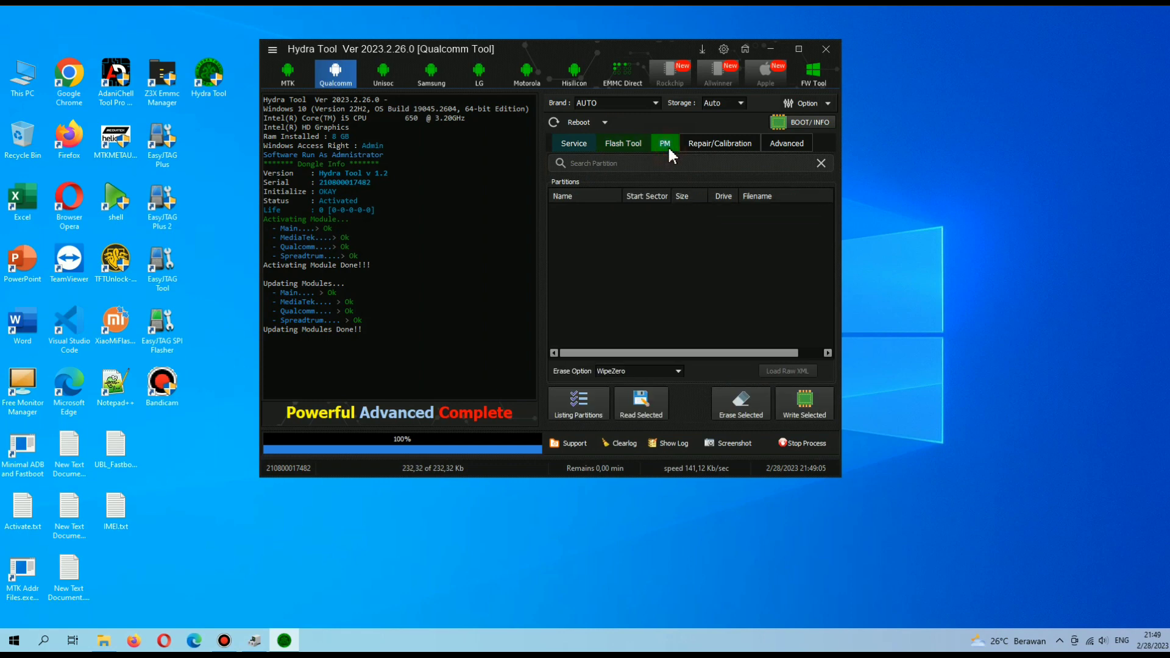
Open Repair/Calibration, enable IMEI repair, keep EFS Method, then disable IMEI repair again.
{"action": "left_click", "coordinate": [703, 143]}
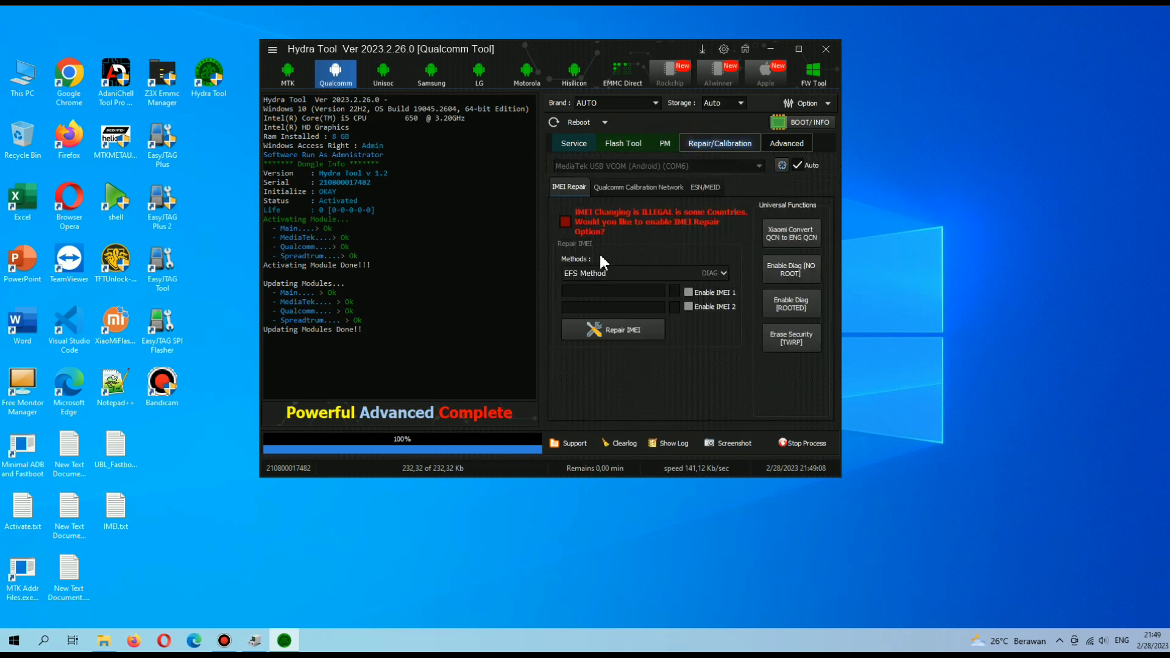
{"action": "left_click", "coordinate": [566, 222]}
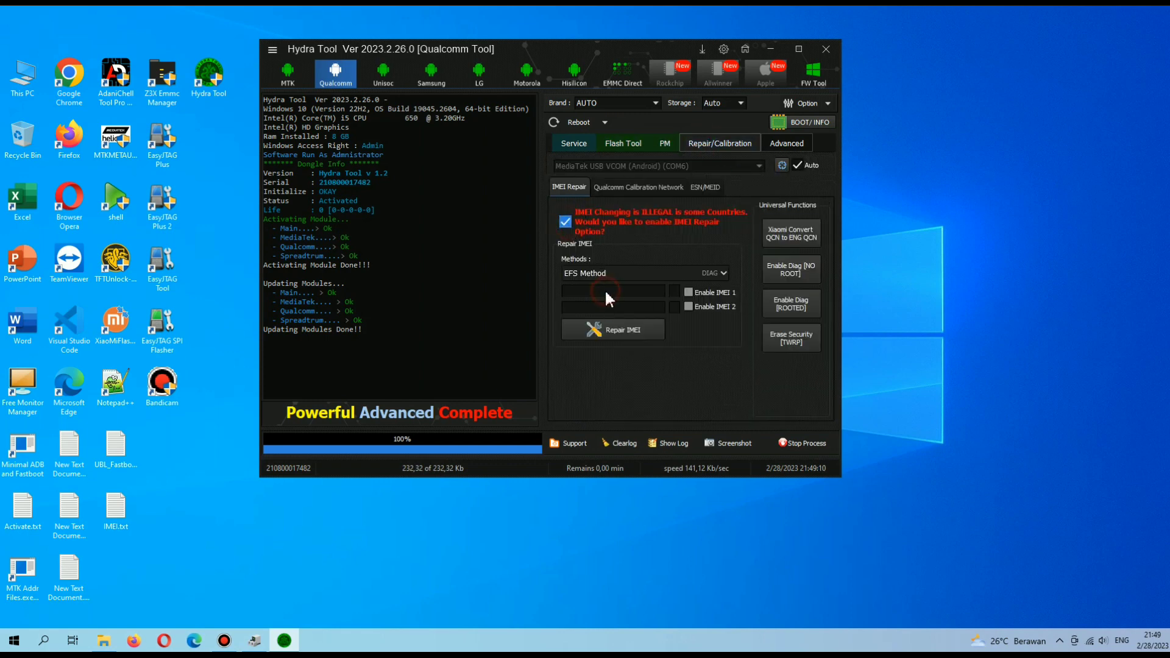
{"action": "left_click", "coordinate": [723, 274]}
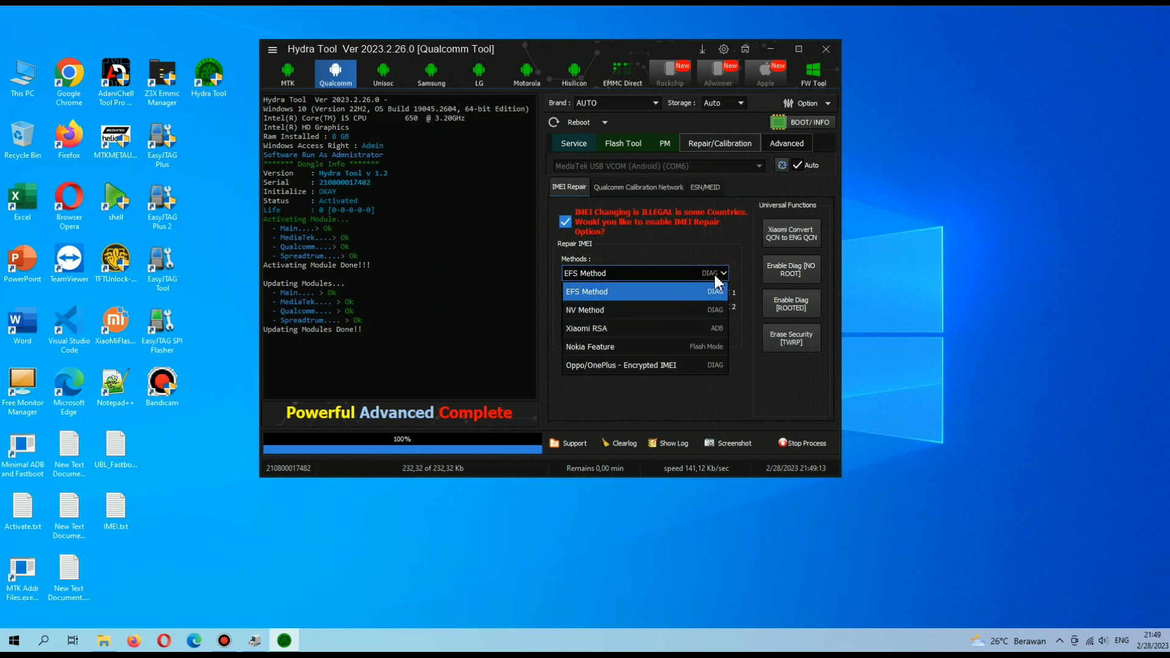
{"action": "left_click", "coordinate": [694, 291]}
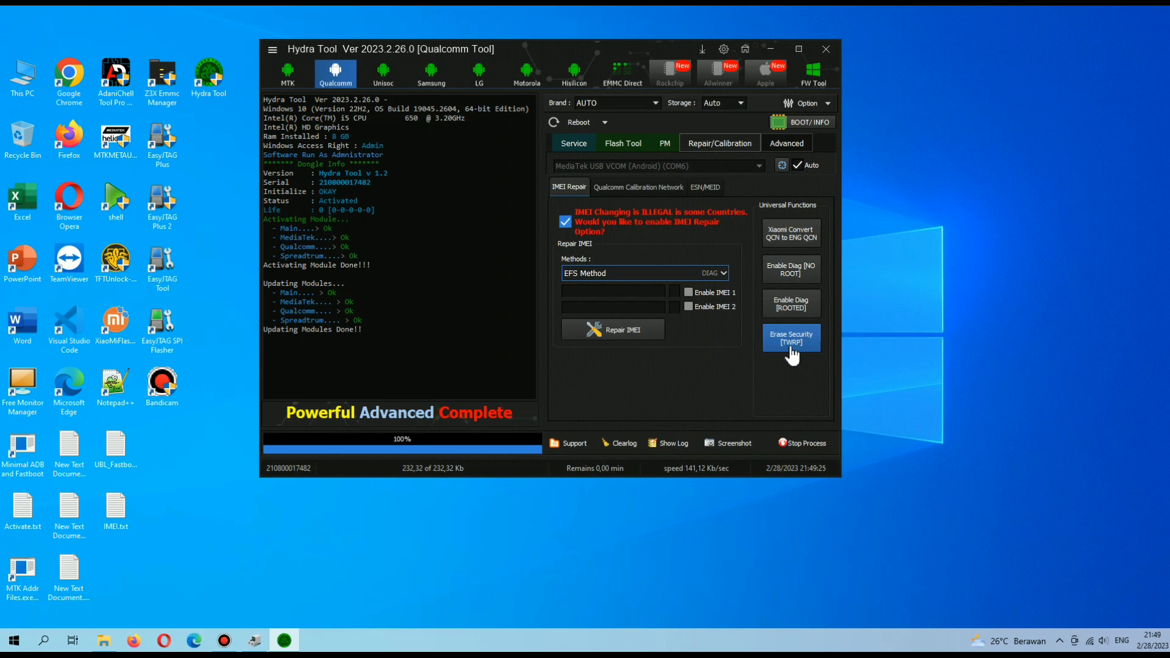
{"action": "left_click", "coordinate": [757, 192]}
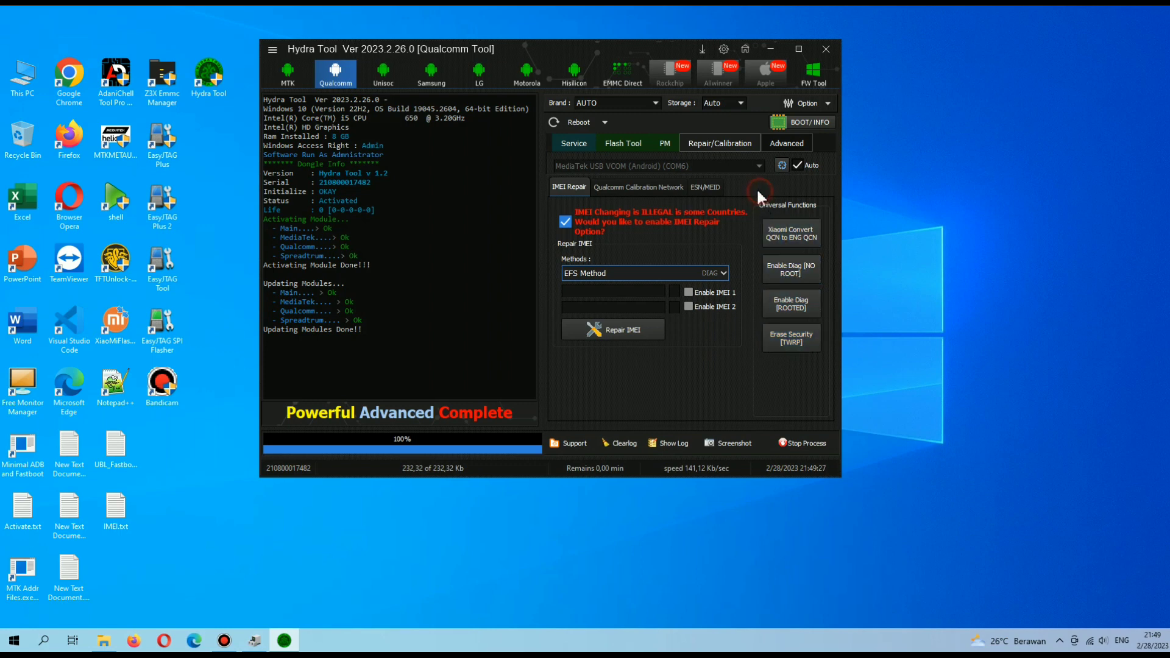
{"action": "left_click", "coordinate": [566, 221]}
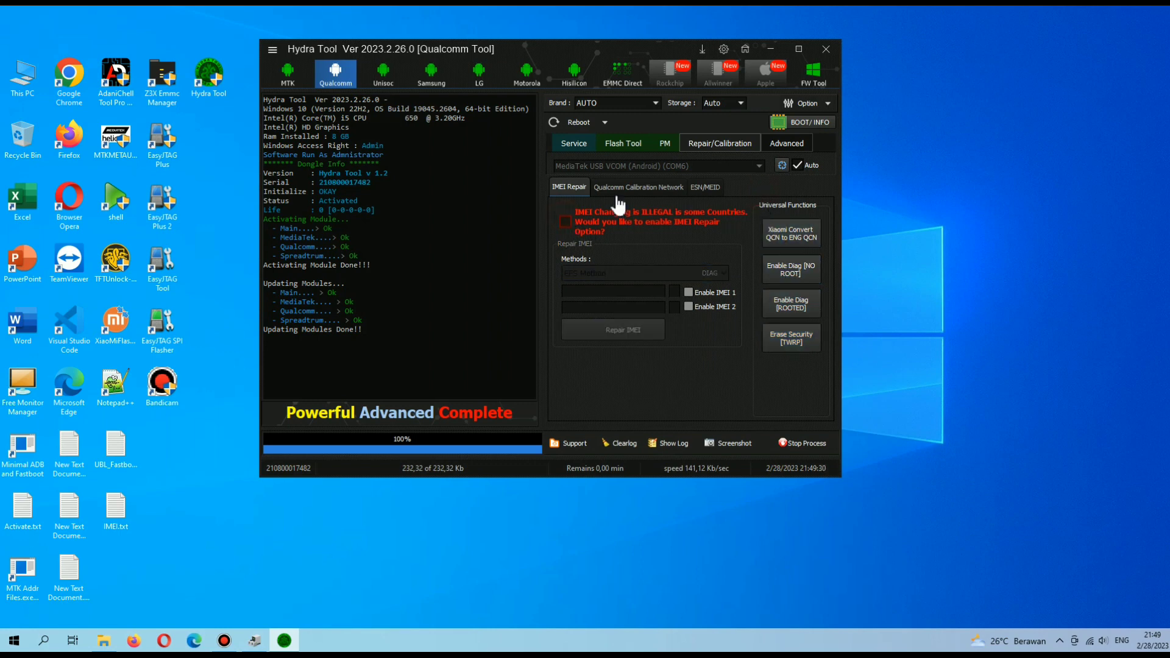
Browse Flash Tool and PM, check erase options keeping WipeZero, then return to Repair/Calibration.
{"action": "left_click", "coordinate": [622, 143]}
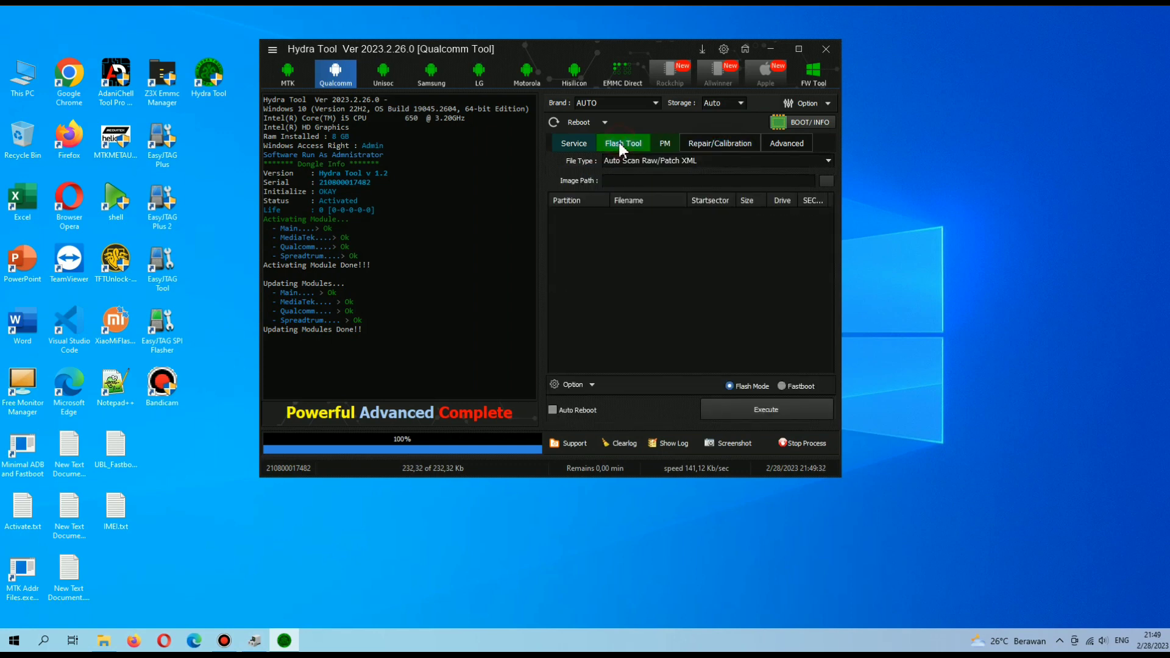
{"action": "left_click", "coordinate": [663, 145]}
{"action": "left_click", "coordinate": [707, 144]}
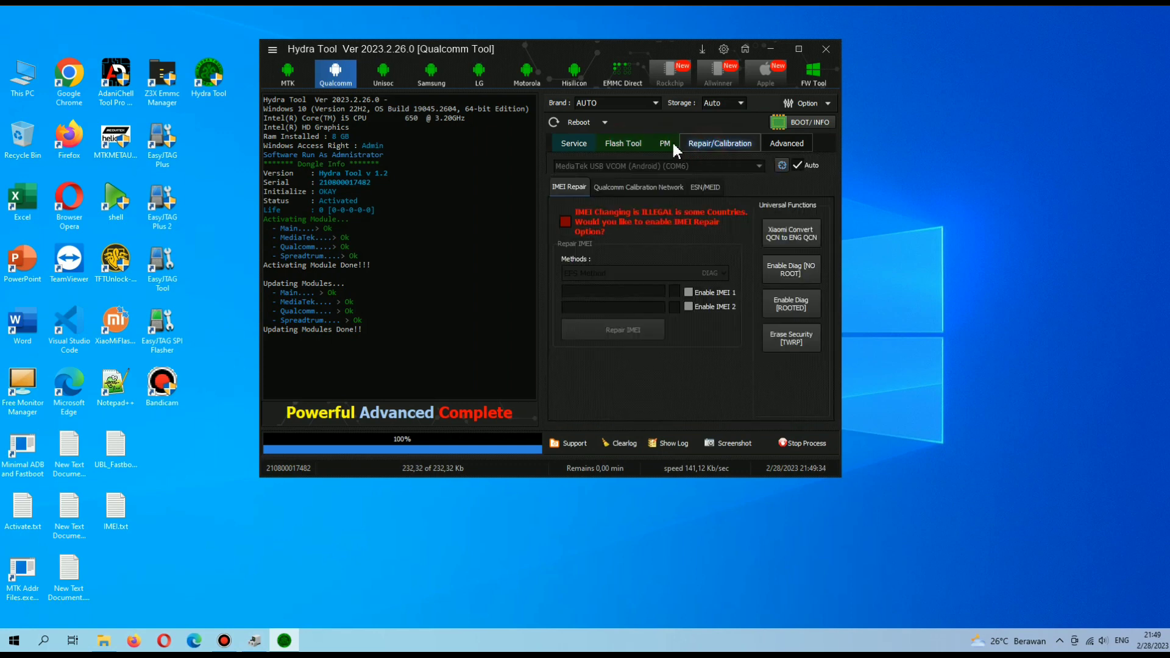
{"action": "left_click", "coordinate": [670, 142]}
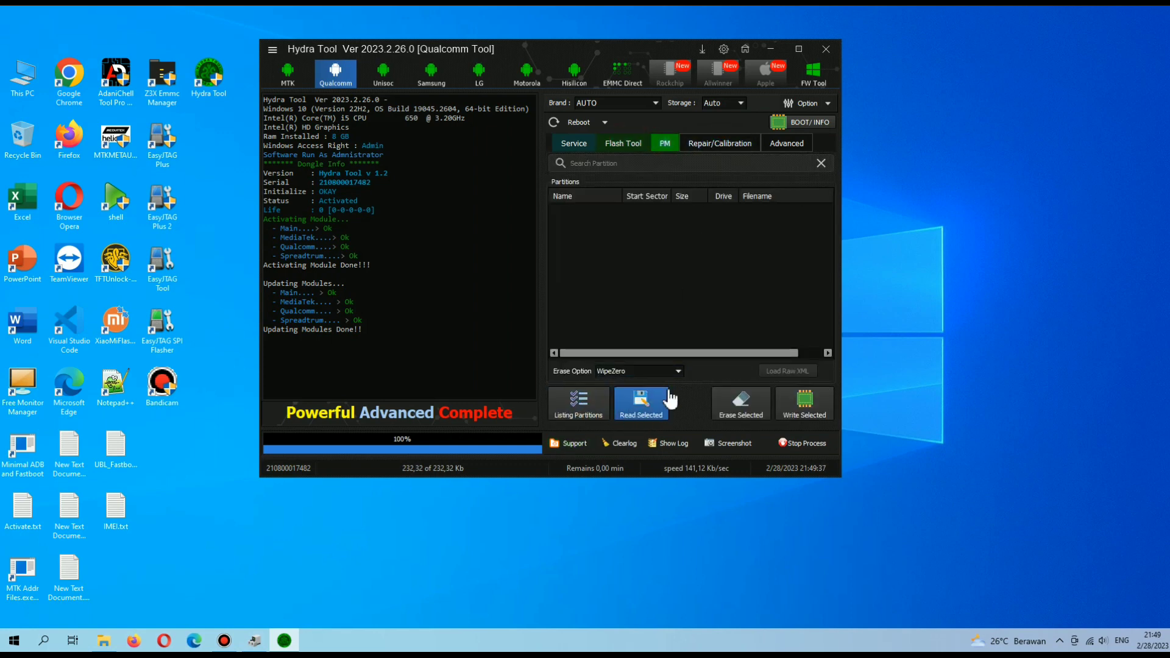
{"action": "left_click", "coordinate": [671, 372]}
{"action": "left_click", "coordinate": [678, 372]}
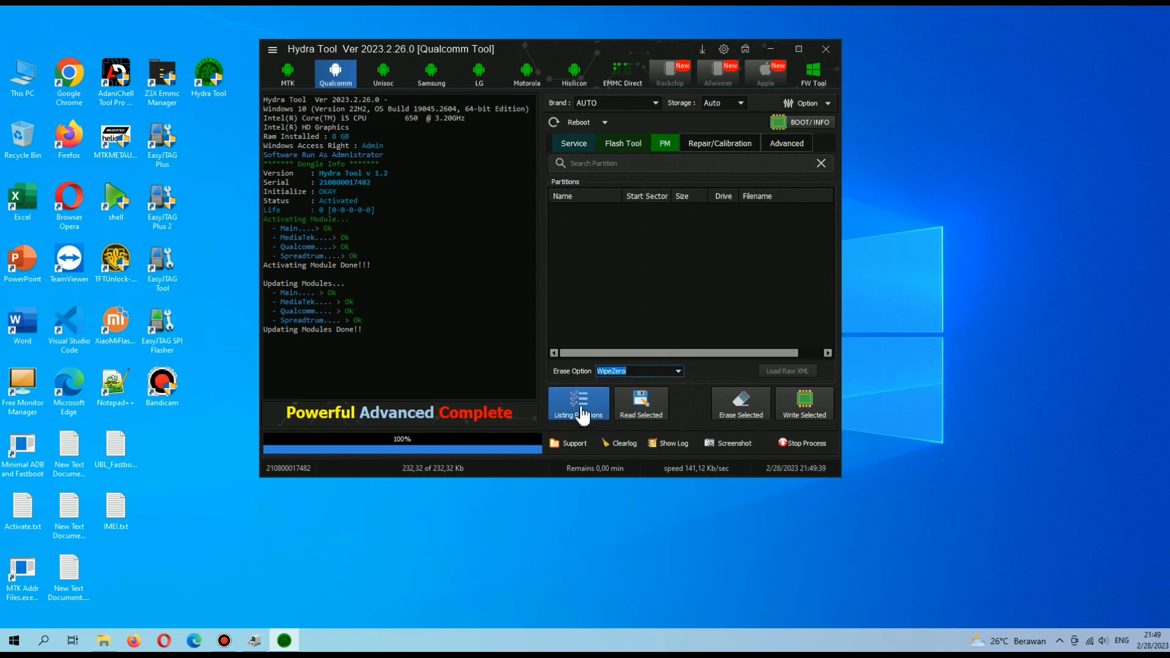
{"action": "left_click", "coordinate": [678, 371]}
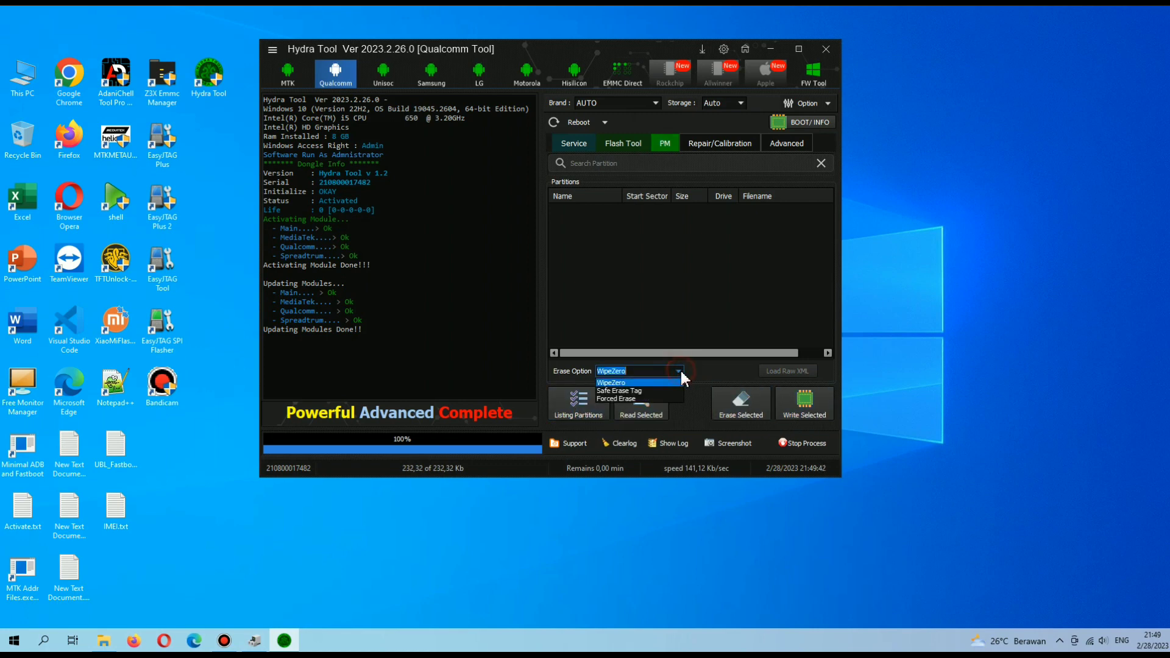
{"action": "left_click", "coordinate": [710, 374]}
{"action": "left_click", "coordinate": [725, 144]}
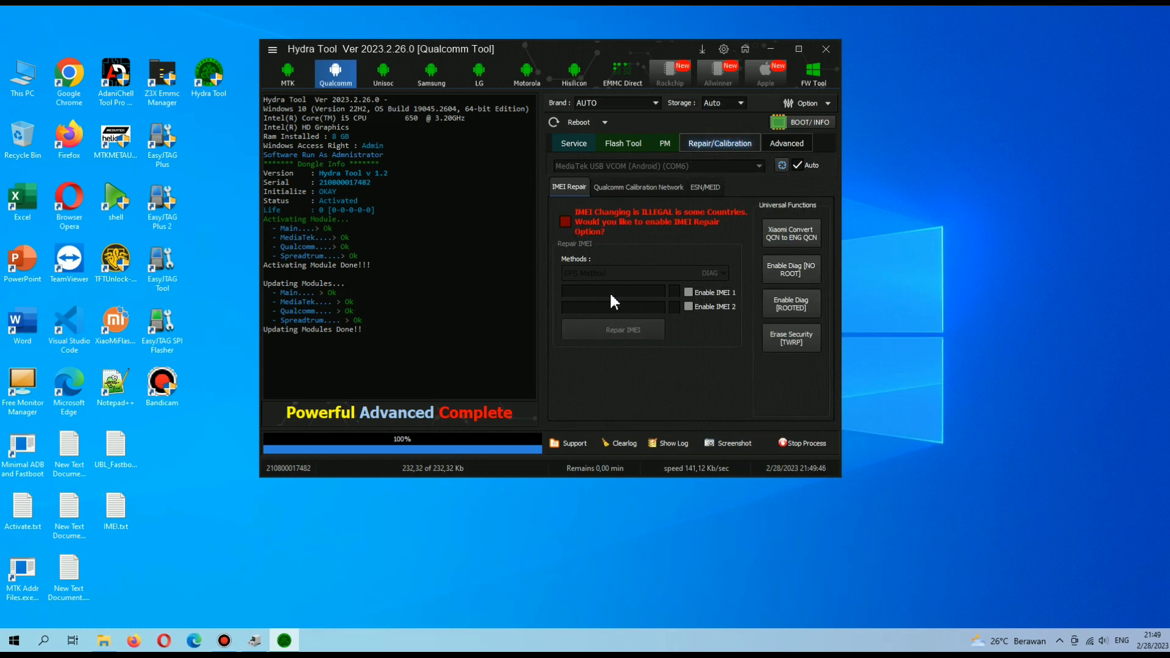
Enable IMEI repair and toggle the Enable IMEI 1 and IMEI 2 options.
{"action": "left_click", "coordinate": [565, 223]}
{"action": "left_click", "coordinate": [566, 222]}
{"action": "left_click", "coordinate": [565, 222]}
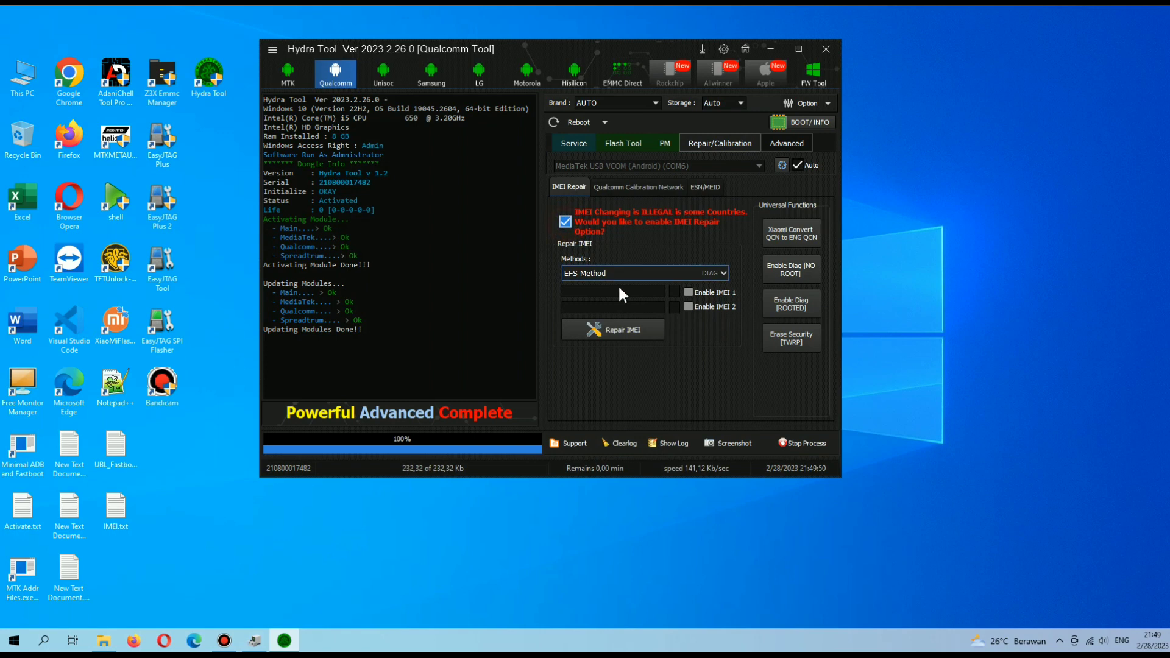
{"action": "left_click", "coordinate": [674, 292]}
{"action": "left_click", "coordinate": [689, 292]}
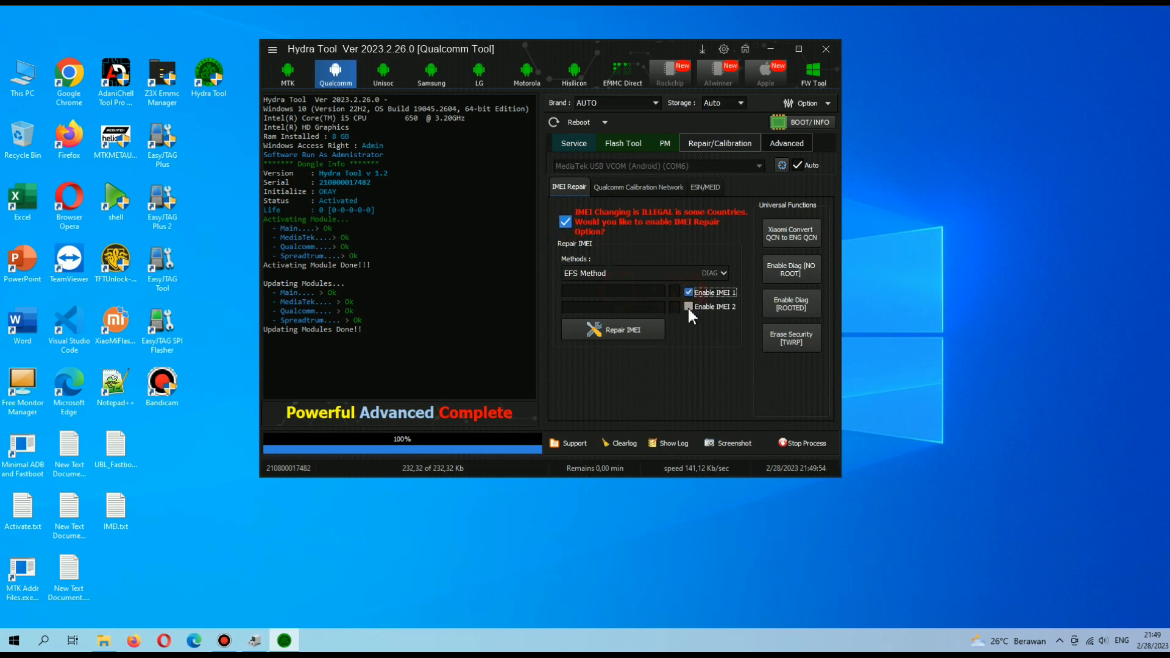
{"action": "left_click", "coordinate": [689, 307]}
Type trial digits into the IMEI 1 and IMEI 2 fields, then overwrite IMEI 1 with 22.
{"action": "left_click", "coordinate": [624, 289]}
{"action": "left_click", "coordinate": [630, 307]}
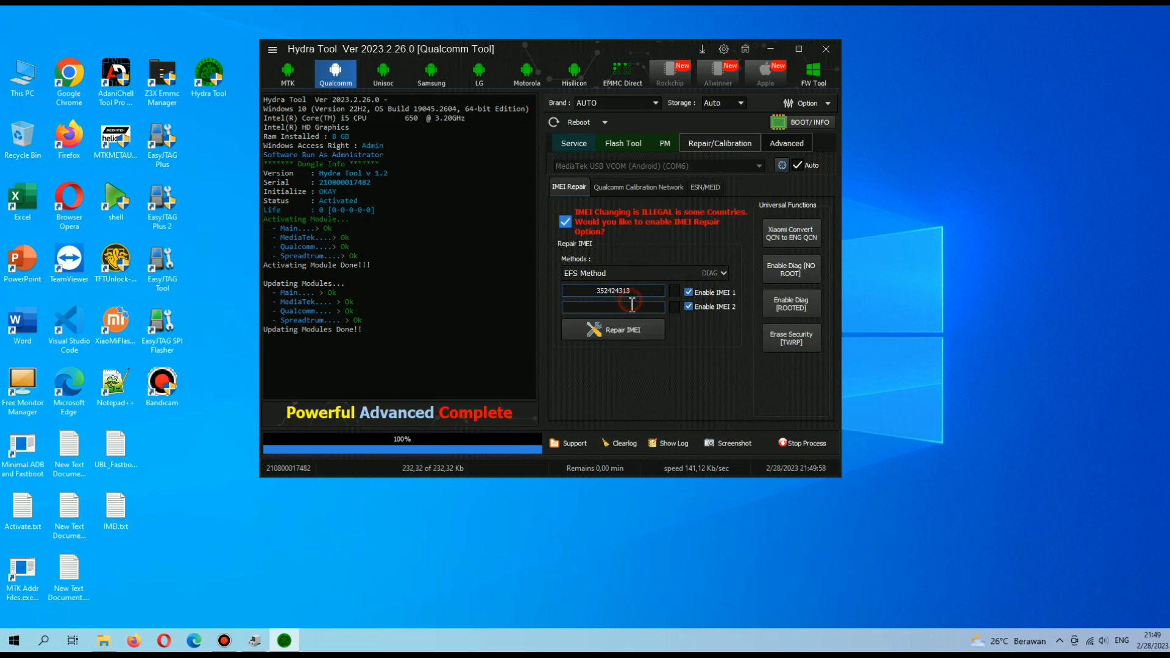
{"action": "type", "text": "312413232"}
{"action": "double_click", "coordinate": [634, 291]}
{"action": "type", "text": "22"}
Confirm EFS Method as the repair method and open the Advanced firehose commands.
{"action": "left_click", "coordinate": [689, 273]}
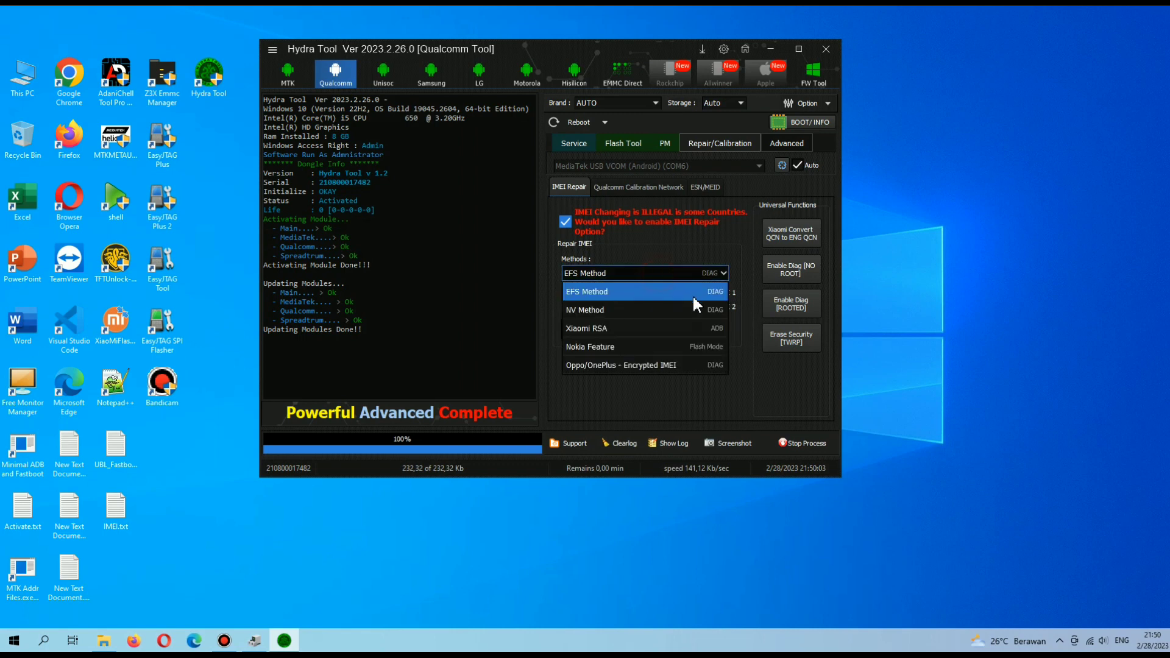
{"action": "left_click", "coordinate": [709, 240]}
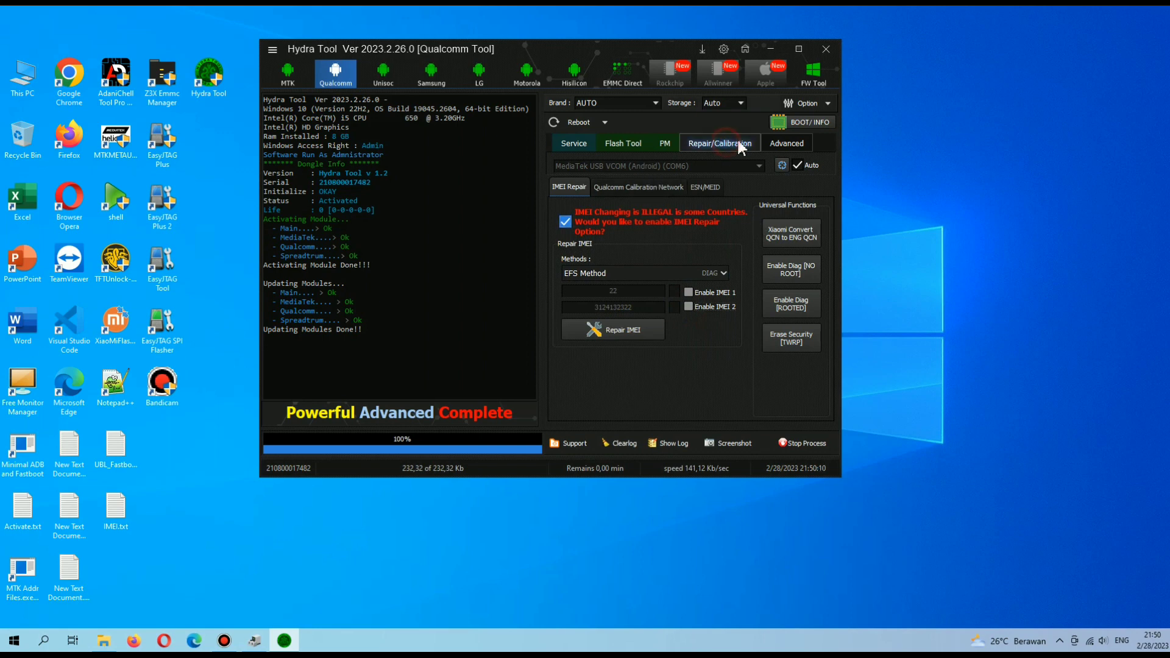
{"action": "left_click", "coordinate": [789, 147]}
View the Firehose Command settings, return to Service, and switch to the Unisoc module.
{"action": "left_click", "coordinate": [585, 193]}
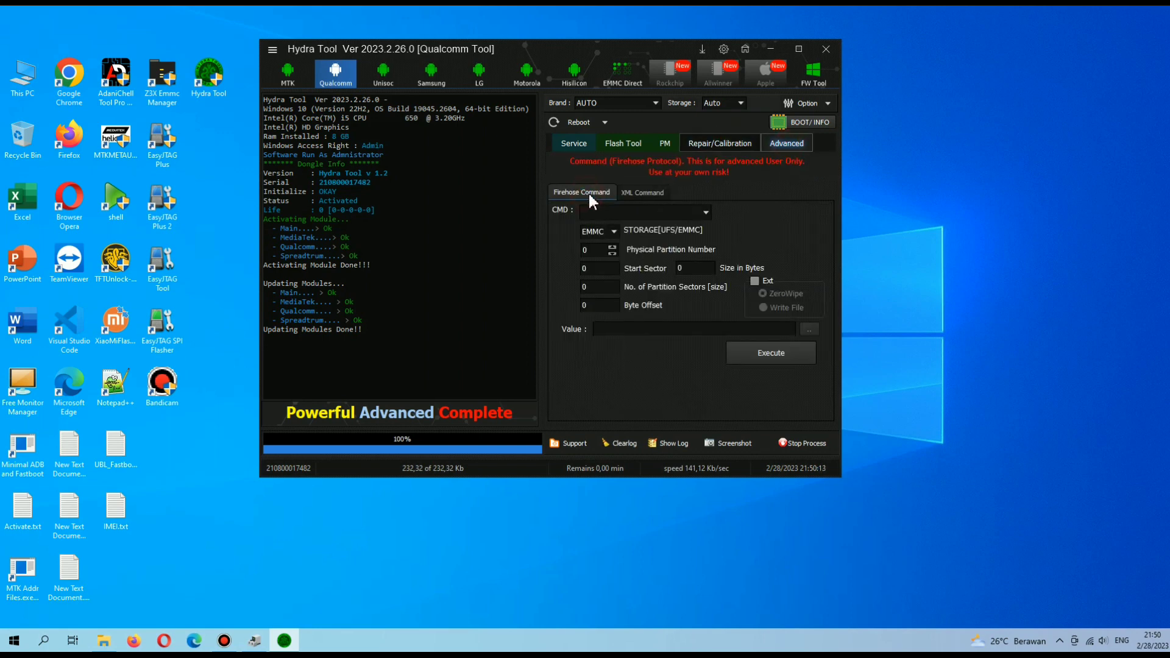
{"action": "left_click", "coordinate": [573, 143]}
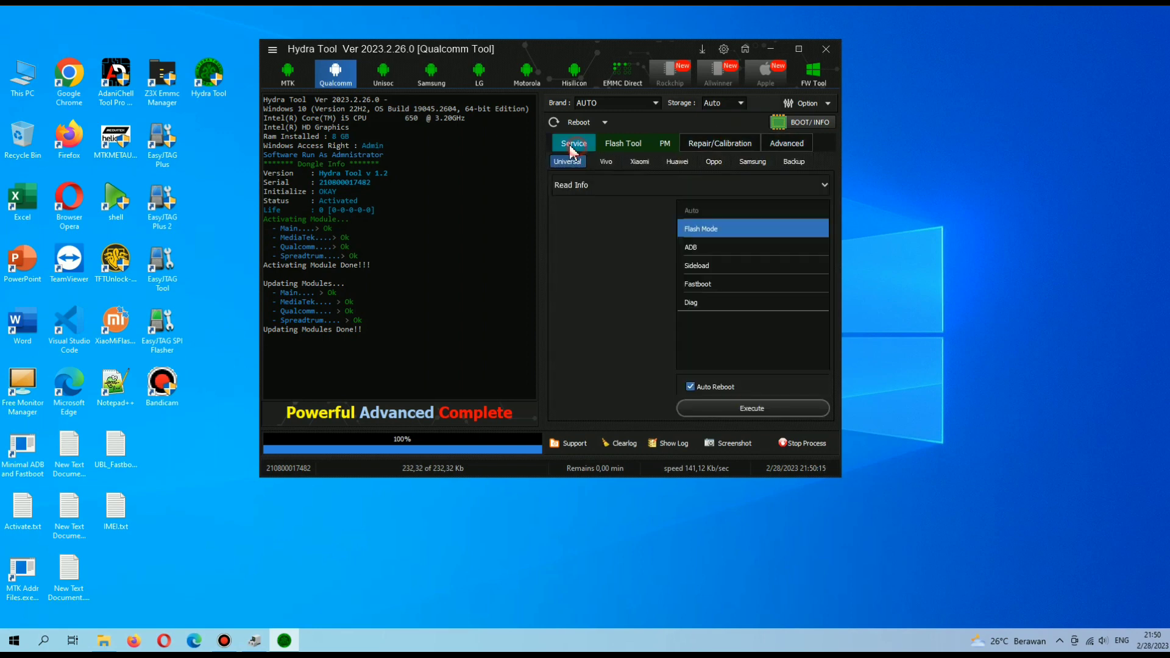
{"action": "left_click", "coordinate": [385, 76]}
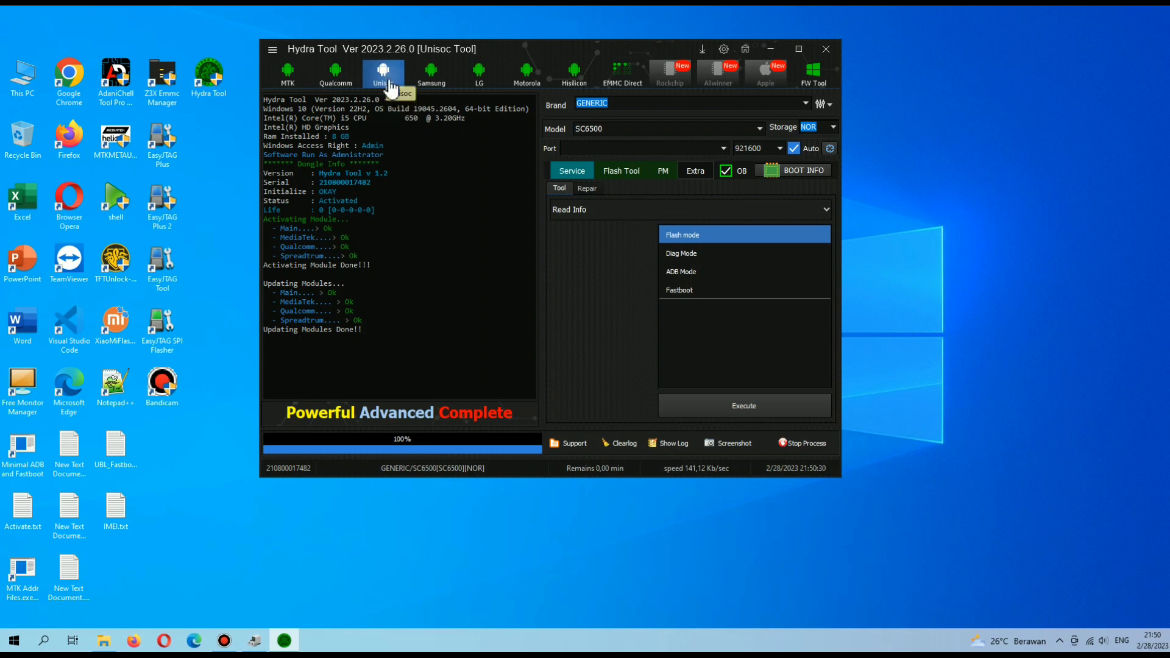
Browse the Unisoc service operations list, keeping Read Info.
{"action": "left_click", "coordinate": [605, 211]}
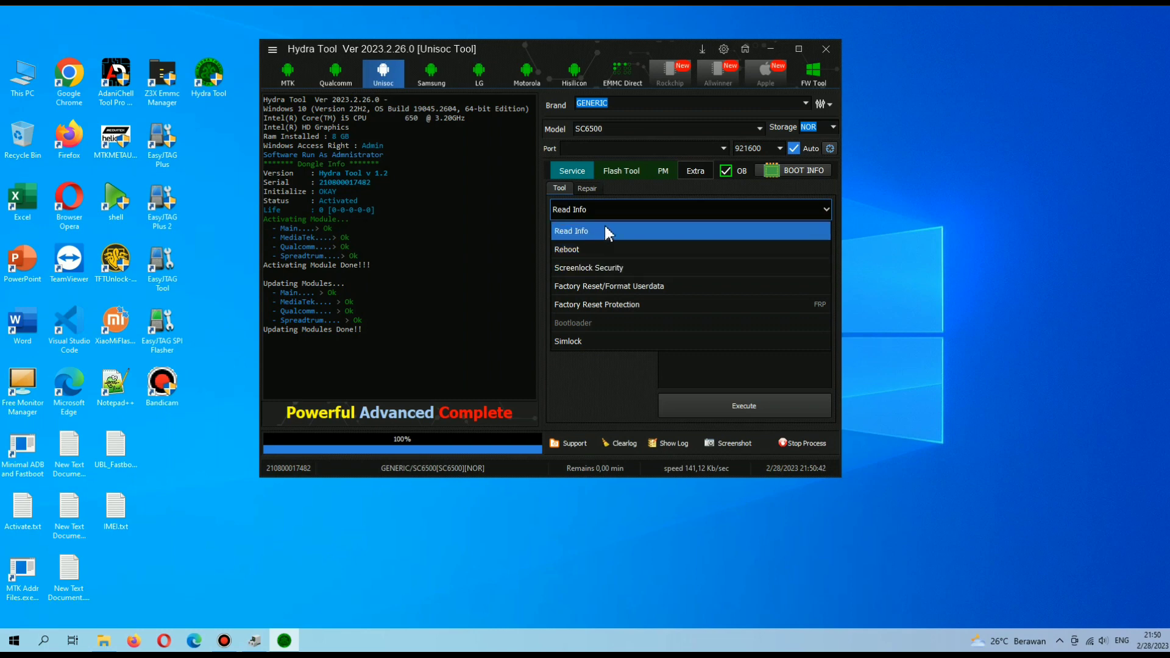
{"action": "left_click", "coordinate": [670, 212]}
{"action": "left_click", "coordinate": [673, 214]}
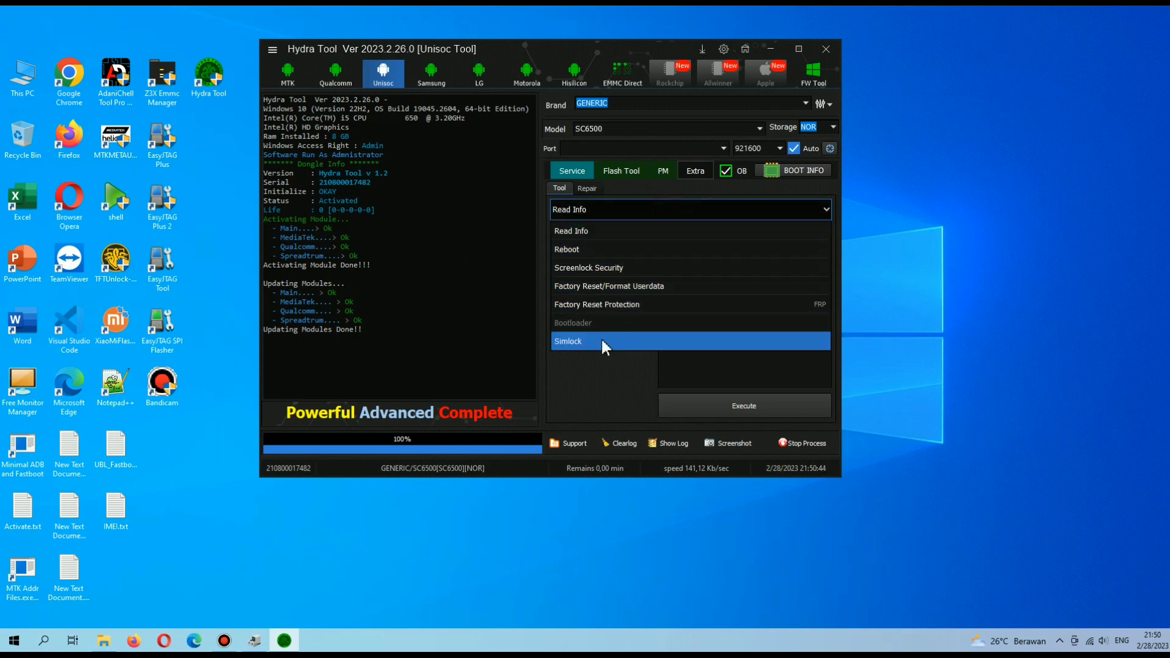
In Unisoc repair, enable IMEI repair, check connection modes, and tick then untick IMEI 1 and 2.
{"action": "left_click", "coordinate": [587, 190]}
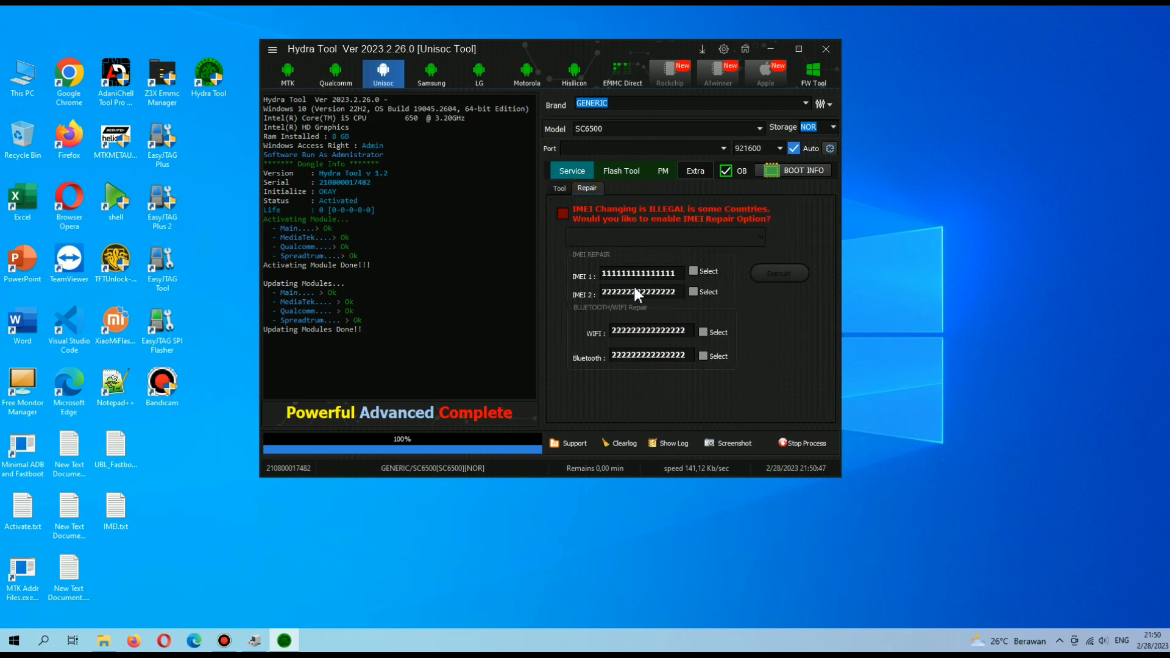
{"action": "left_click", "coordinate": [562, 214]}
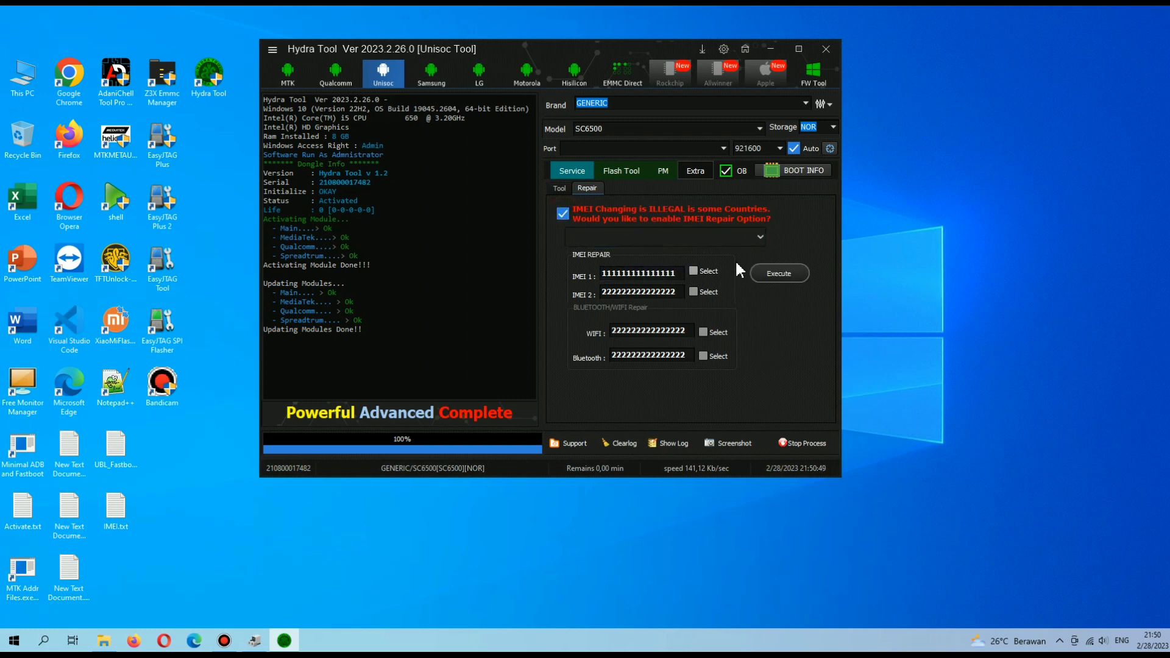
{"action": "left_click", "coordinate": [744, 237]}
{"action": "left_click", "coordinate": [759, 237]}
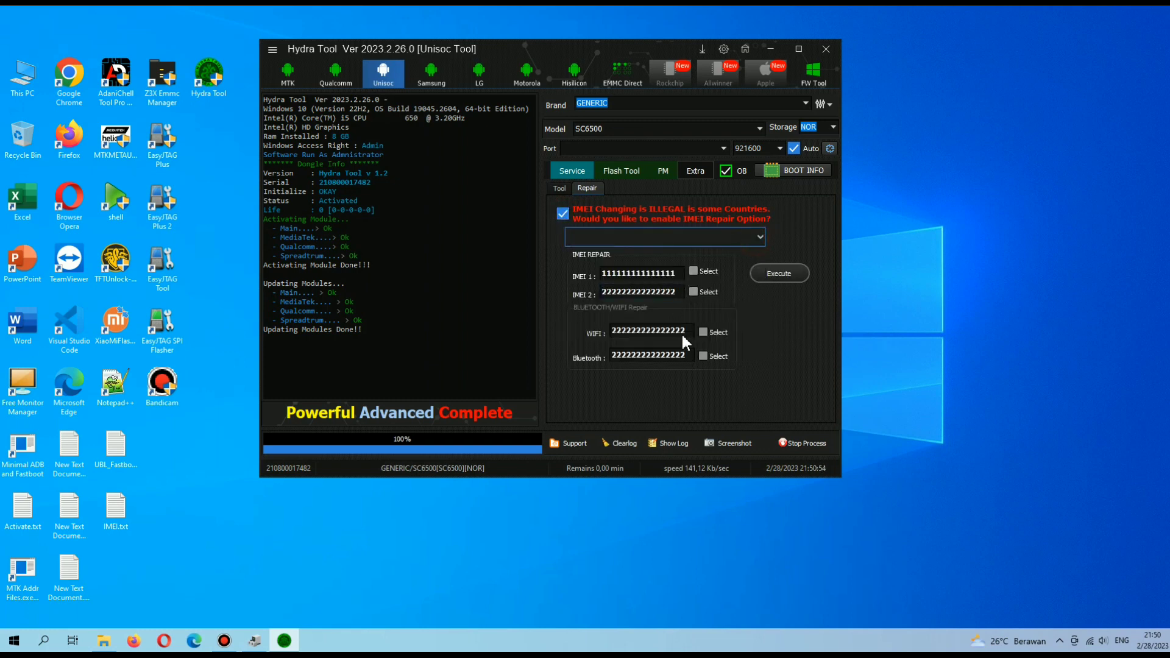
{"action": "left_click", "coordinate": [698, 273]}
{"action": "left_click", "coordinate": [701, 292]}
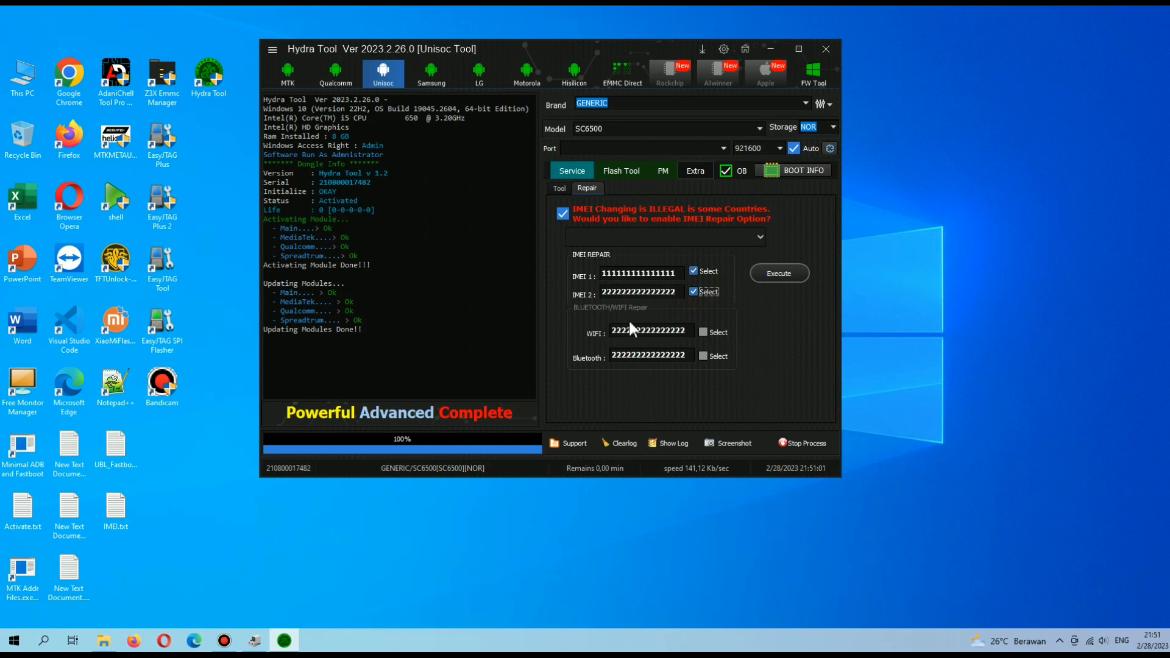
{"action": "left_click", "coordinate": [694, 292]}
{"action": "left_click", "coordinate": [693, 271]}
{"action": "left_click", "coordinate": [723, 239]}
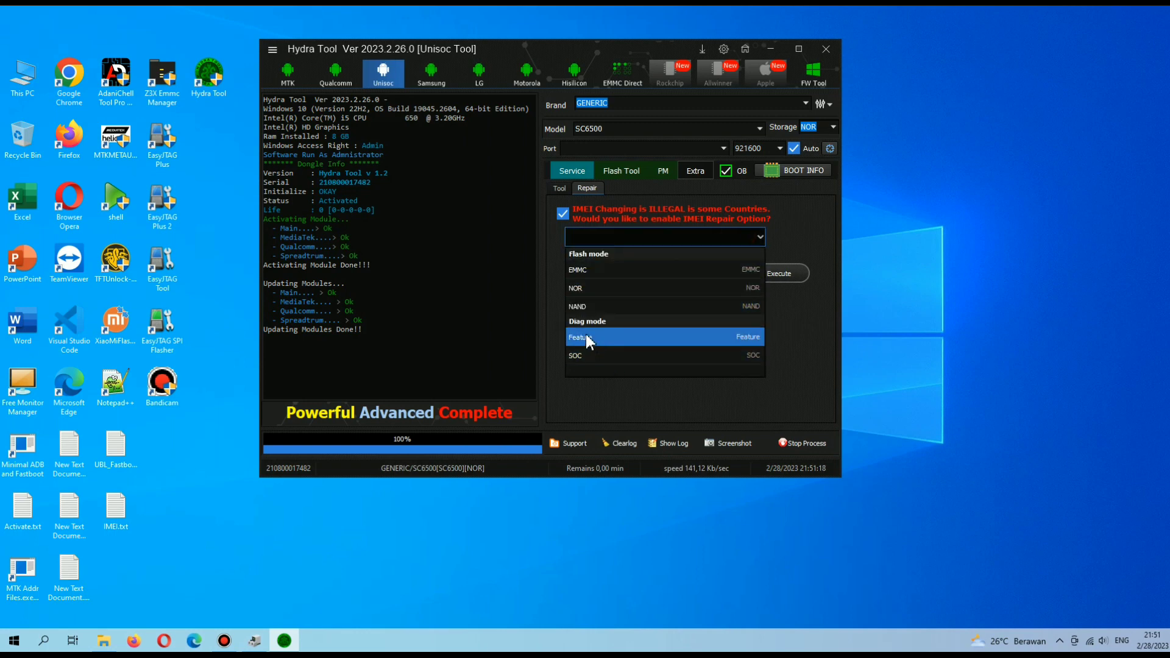
{"action": "left_click", "coordinate": [752, 242]}
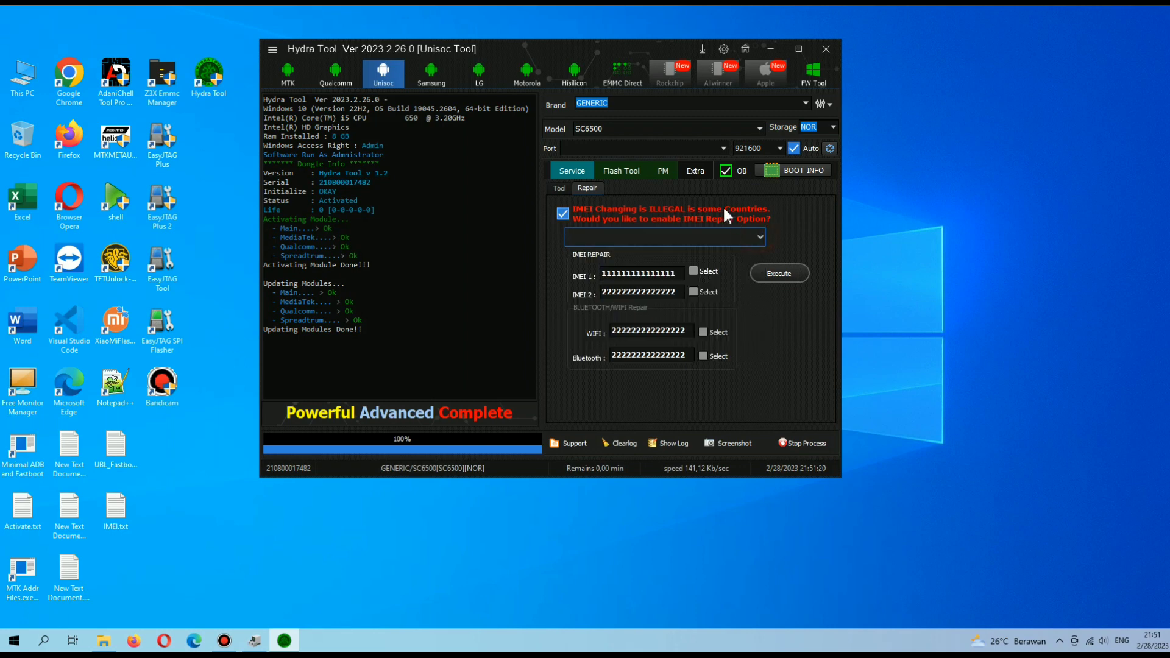
Choose USE PAC FILE in the Flash Tool, then open the partition manager.
{"action": "left_click", "coordinate": [623, 170]}
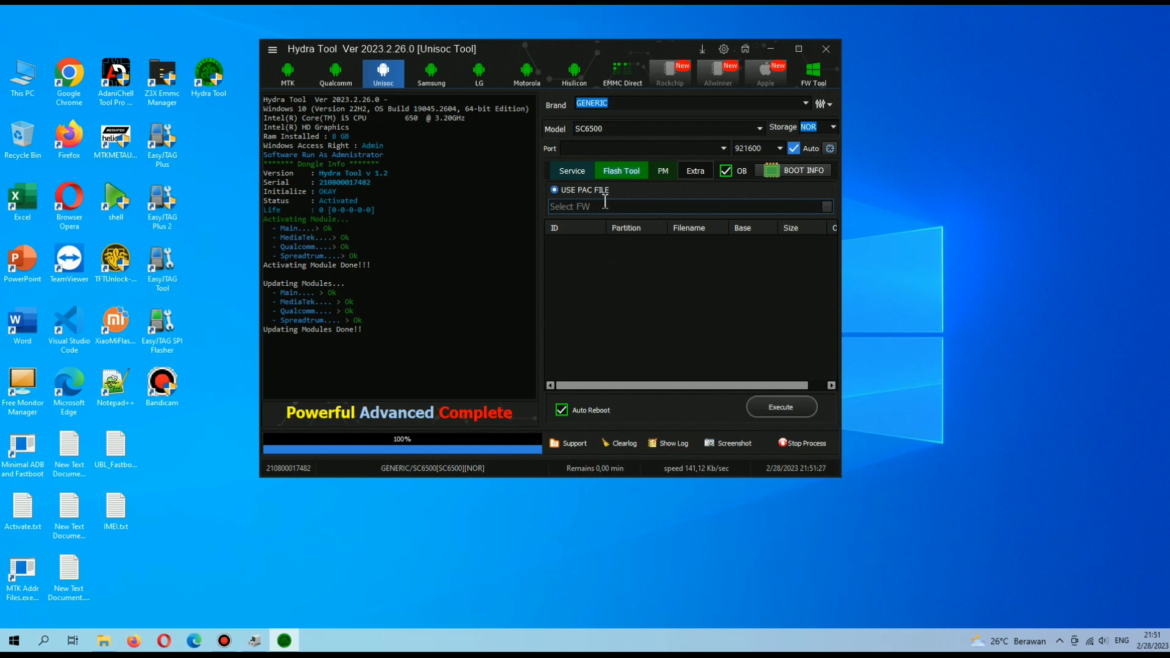
{"action": "left_click", "coordinate": [555, 190]}
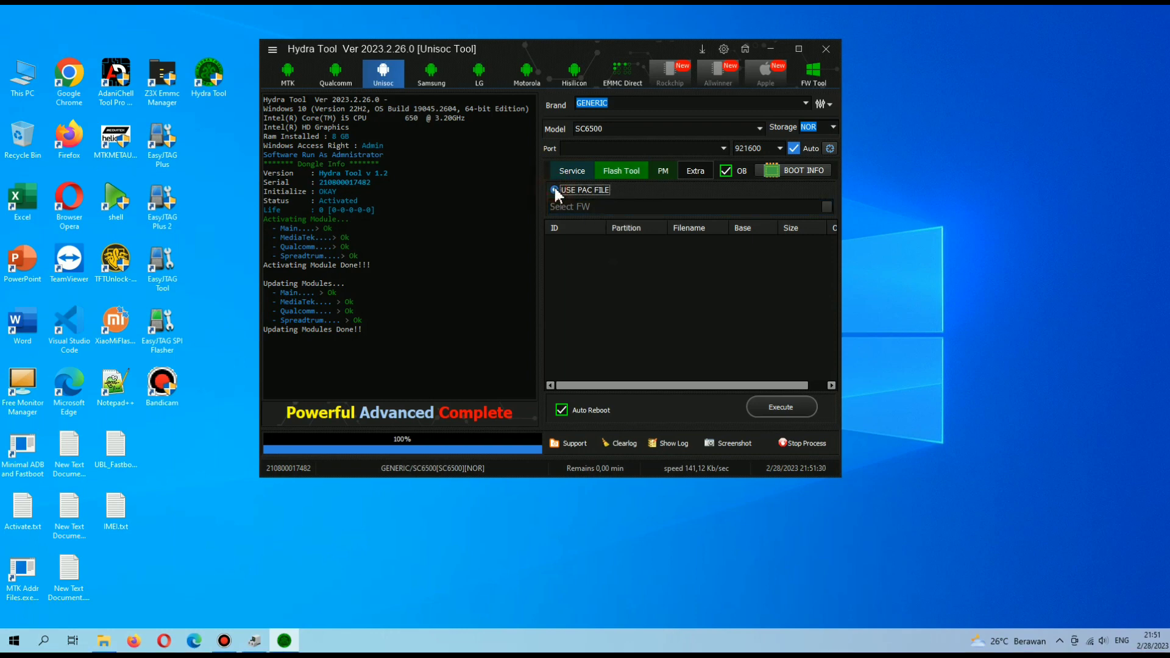
{"action": "left_click", "coordinate": [663, 170]}
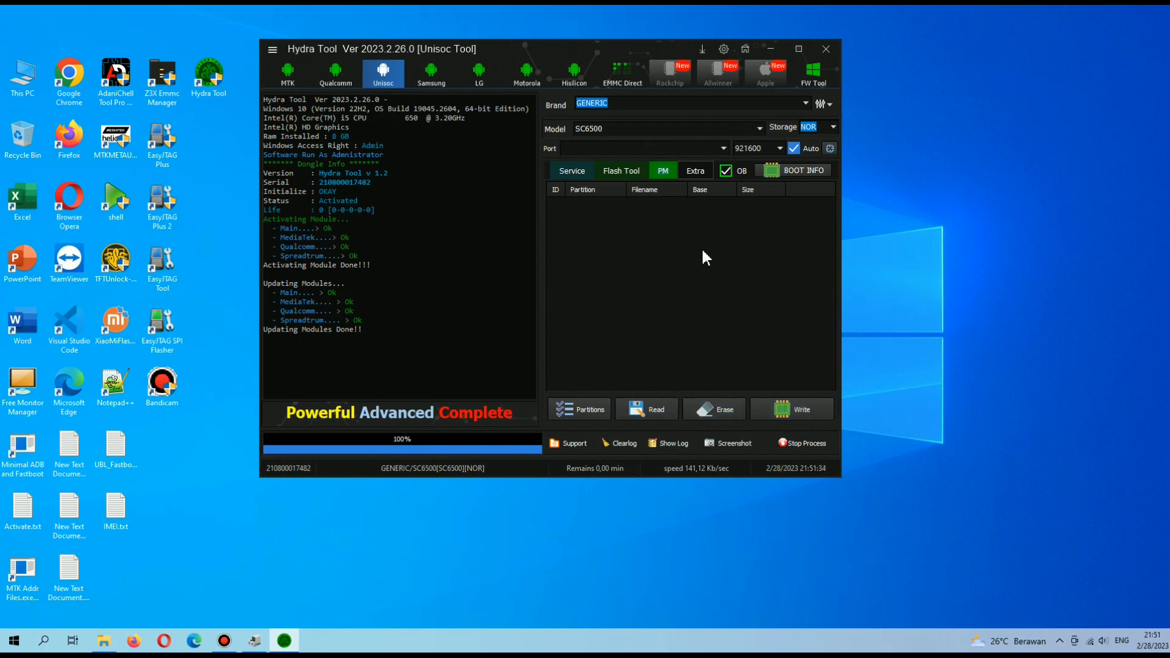
Set the Unisoc phone brand to INFINIX.
{"action": "left_click", "coordinate": [794, 104]}
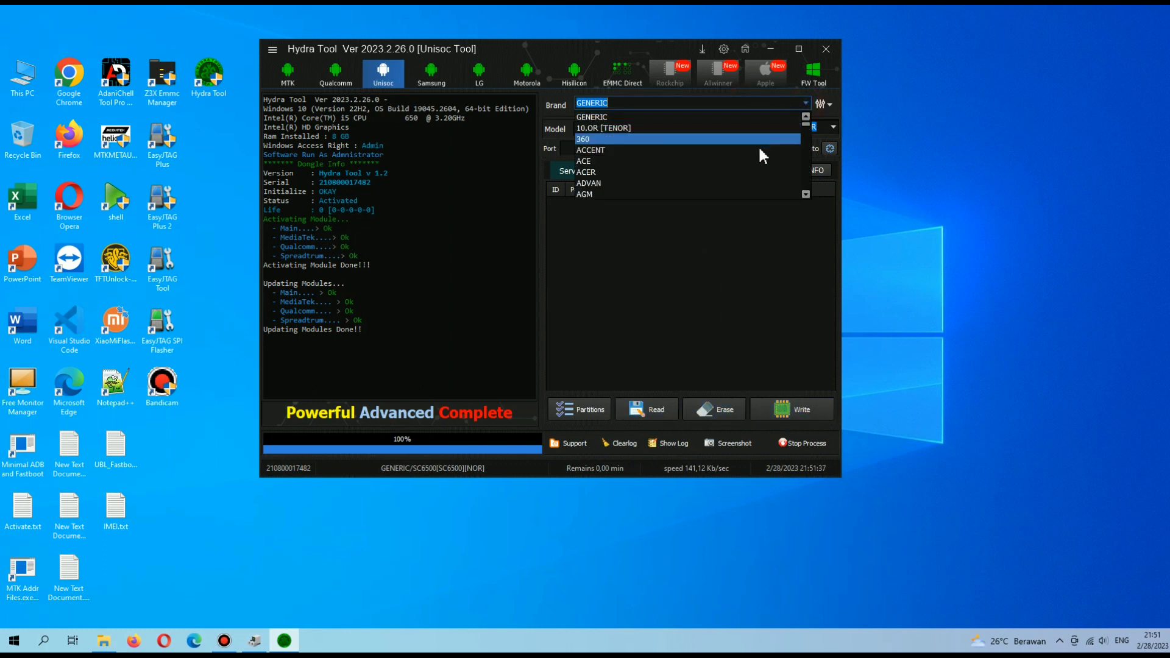
{"action": "scroll", "coordinate": [808, 125], "scroll_direction": "up", "scroll_amount": 1}
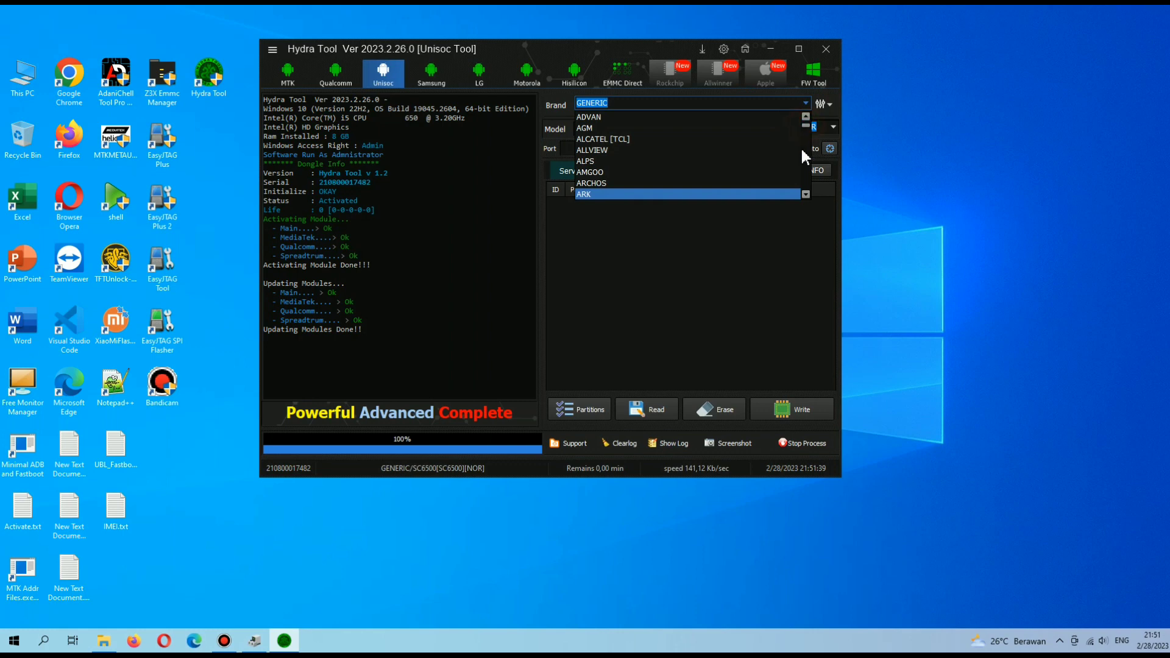
{"action": "scroll", "coordinate": [807, 134], "scroll_direction": "up", "scroll_amount": 2}
{"action": "left_click_drag", "start_coordinate": [806, 127], "coordinate": [806, 145]}
{"action": "scroll", "coordinate": [671, 151], "scroll_direction": "up", "scroll_amount": 3}
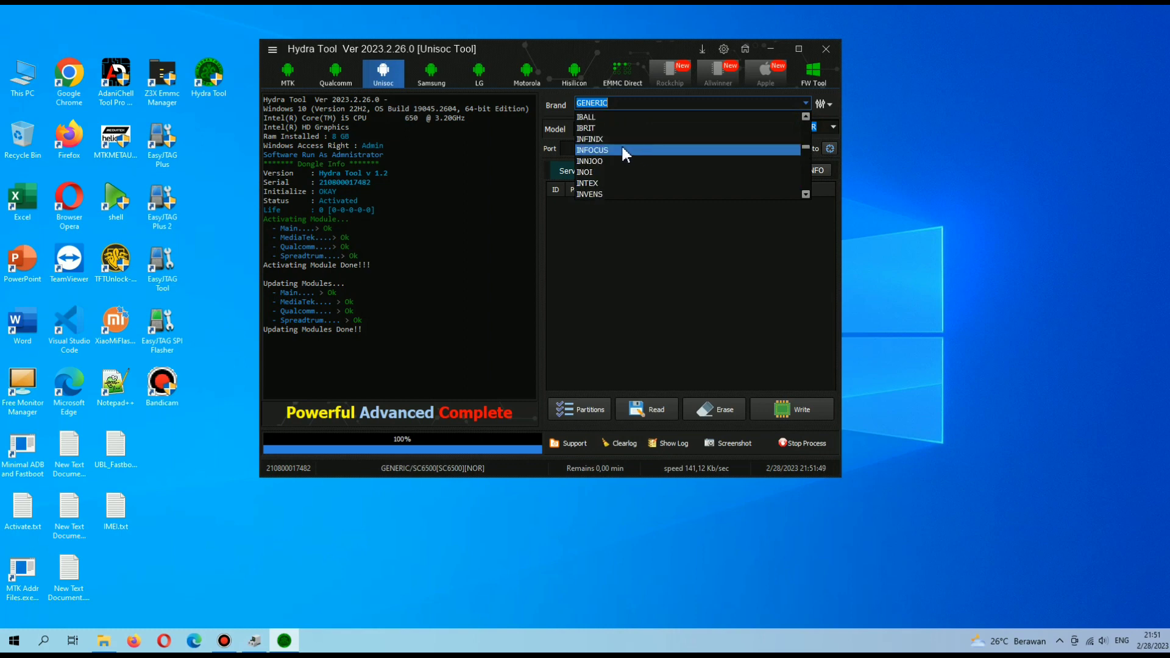
{"action": "left_click", "coordinate": [620, 139]}
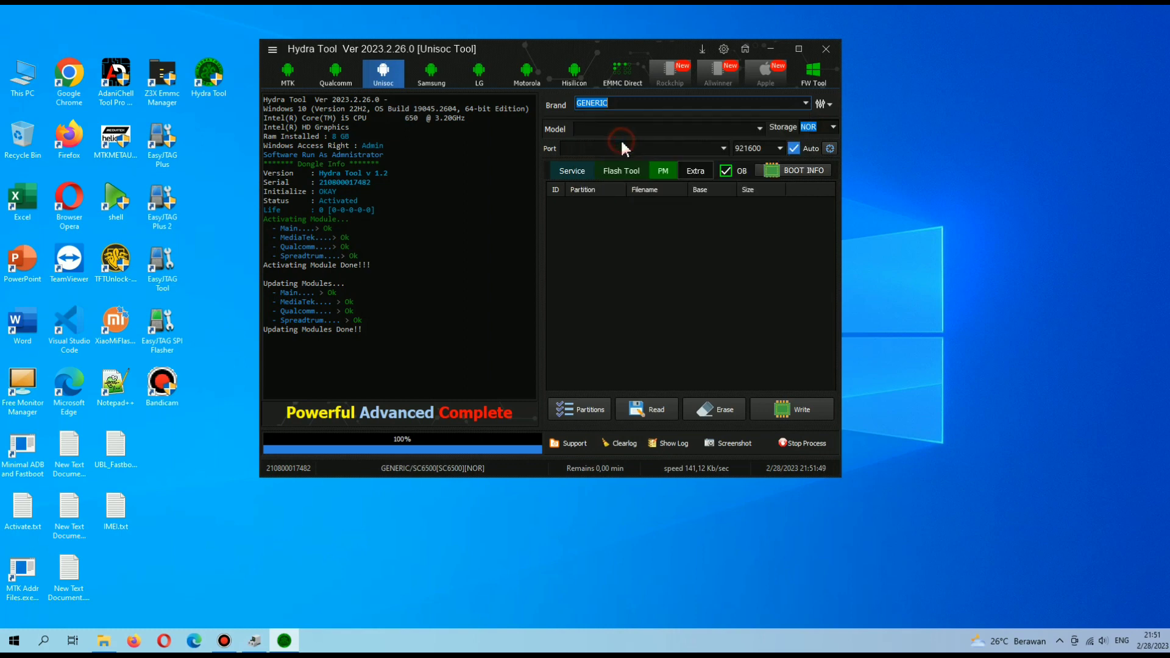
Browse the INFINIX model list, keeping HOT 10i PR652 selected.
{"action": "left_click", "coordinate": [760, 129]}
{"action": "scroll", "coordinate": [717, 178], "scroll_direction": "up", "scroll_amount": 1}
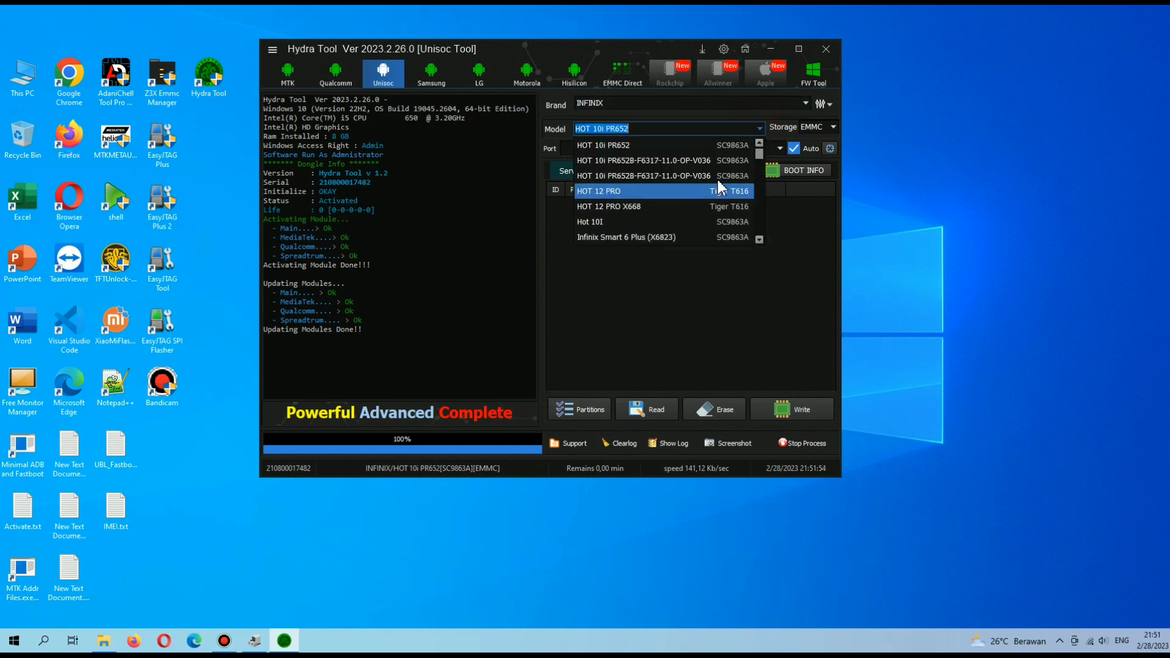
{"action": "scroll", "coordinate": [661, 204], "scroll_direction": "down", "scroll_amount": 1}
{"action": "scroll", "coordinate": [662, 209], "scroll_direction": "down", "scroll_amount": 5}
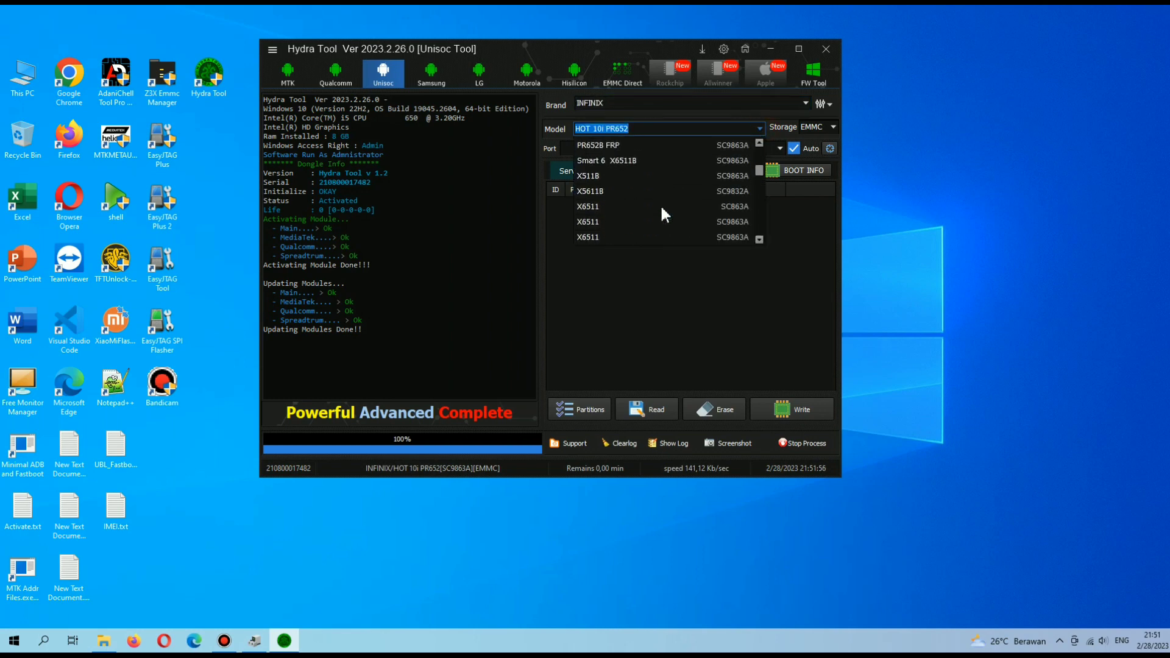
{"action": "scroll", "coordinate": [662, 209], "scroll_direction": "down", "scroll_amount": 6}
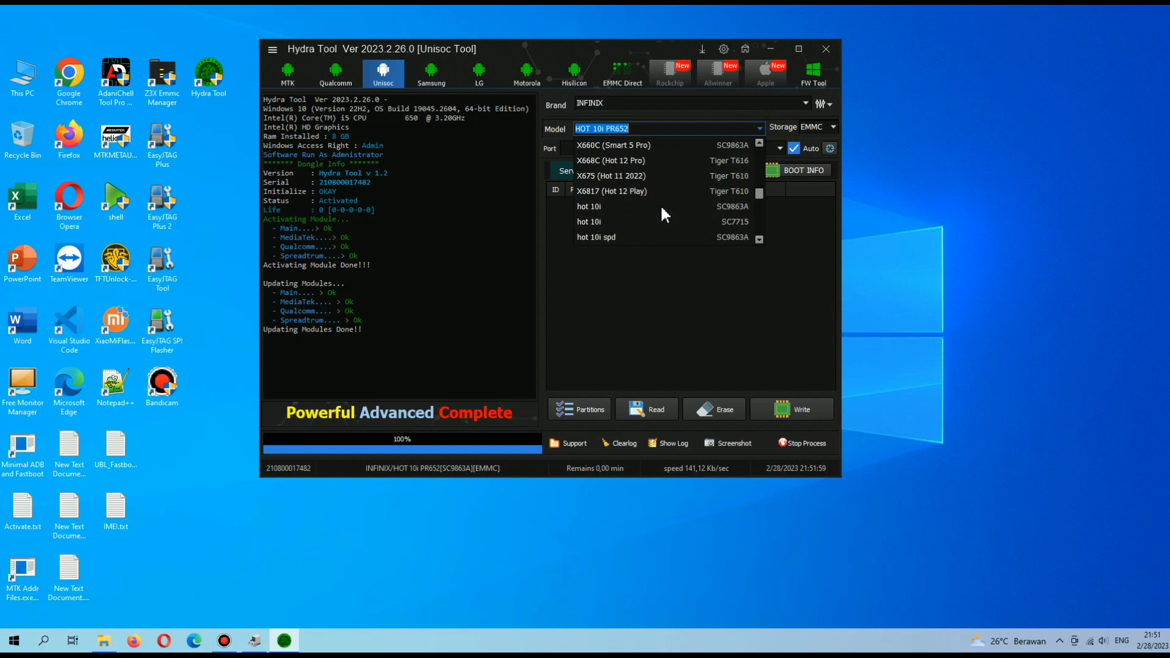
{"action": "scroll", "coordinate": [661, 209], "scroll_direction": "down", "scroll_amount": 4}
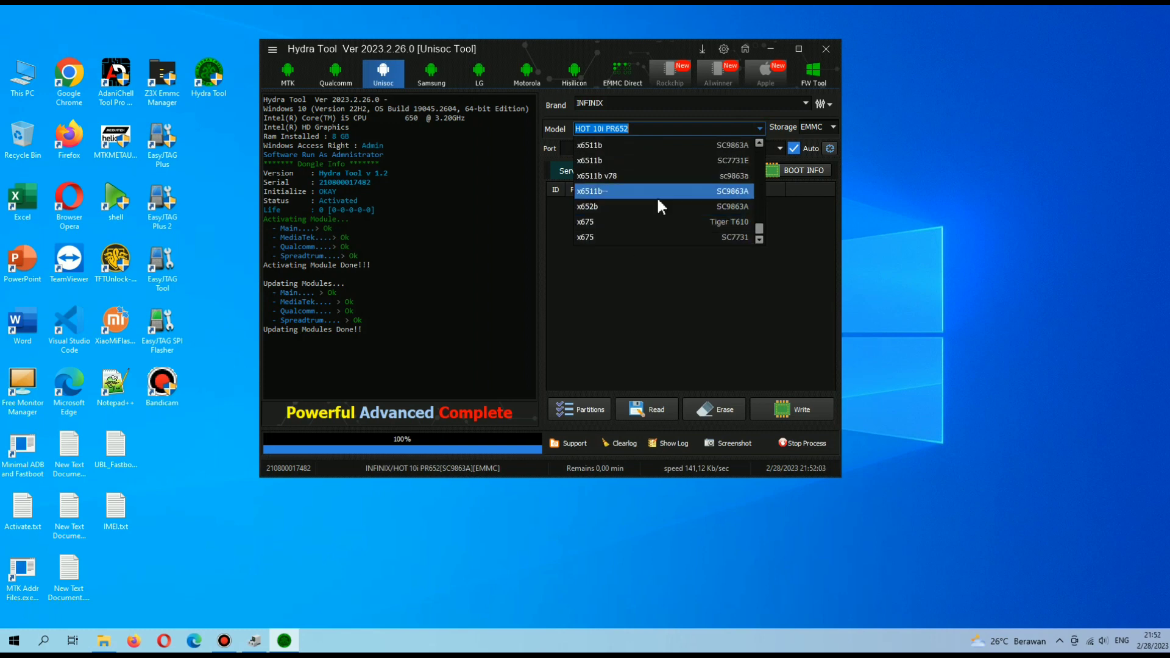
{"action": "scroll", "coordinate": [655, 204], "scroll_direction": "up", "scroll_amount": 3}
{"action": "scroll", "coordinate": [655, 201], "scroll_direction": "up", "scroll_amount": 6}
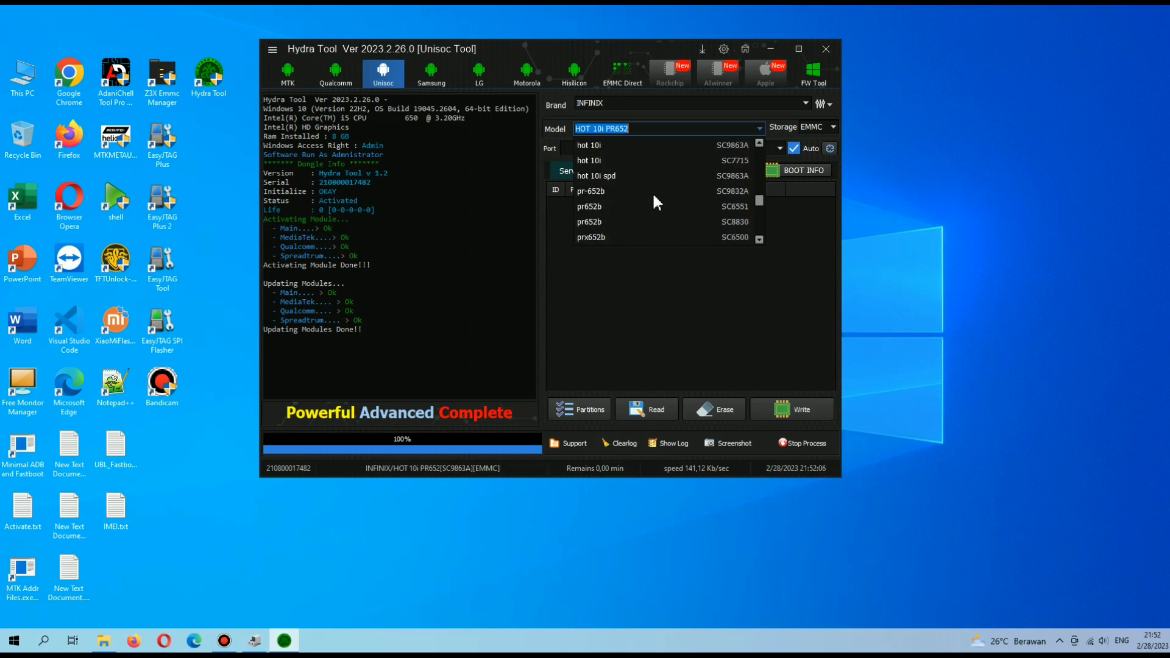
{"action": "scroll", "coordinate": [653, 196], "scroll_direction": "up", "scroll_amount": 2}
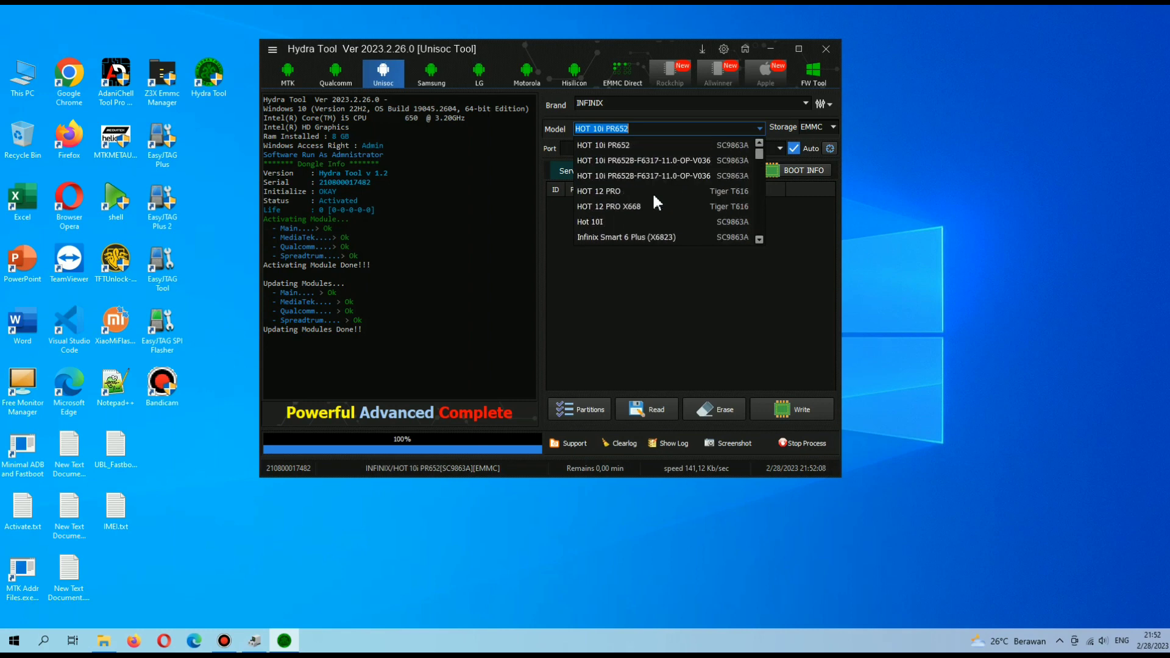
{"action": "left_click", "coordinate": [762, 128]}
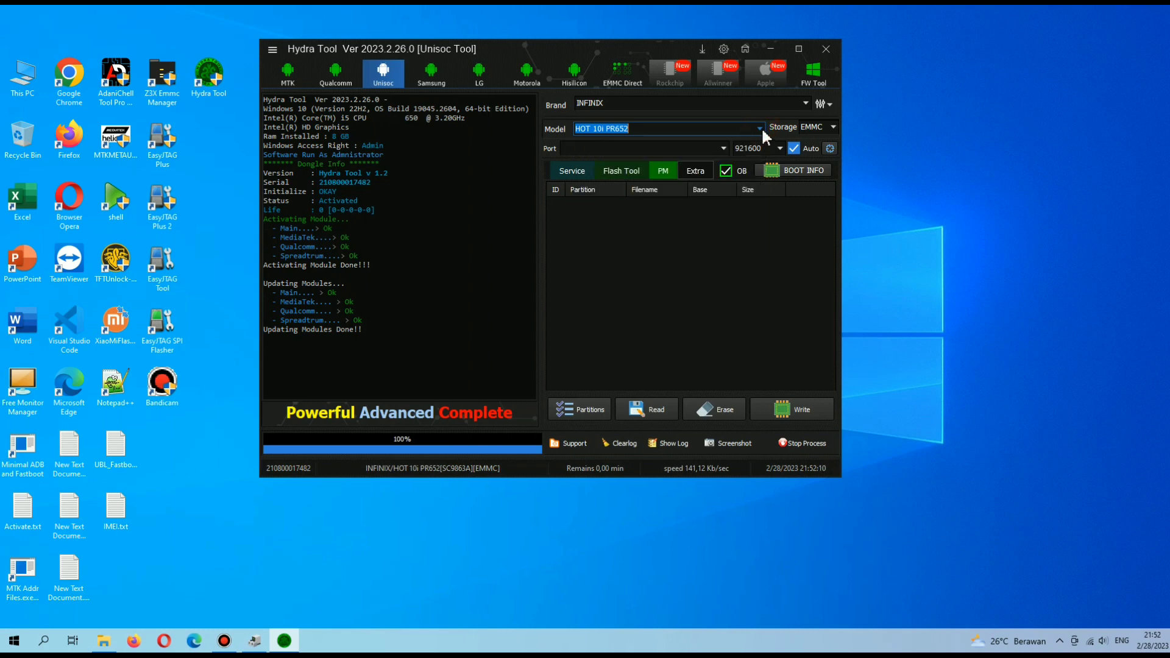
Keep EMMC as the storage type and switch to the Samsung module.
{"action": "left_click", "coordinate": [833, 128]}
{"action": "left_click", "coordinate": [822, 142]}
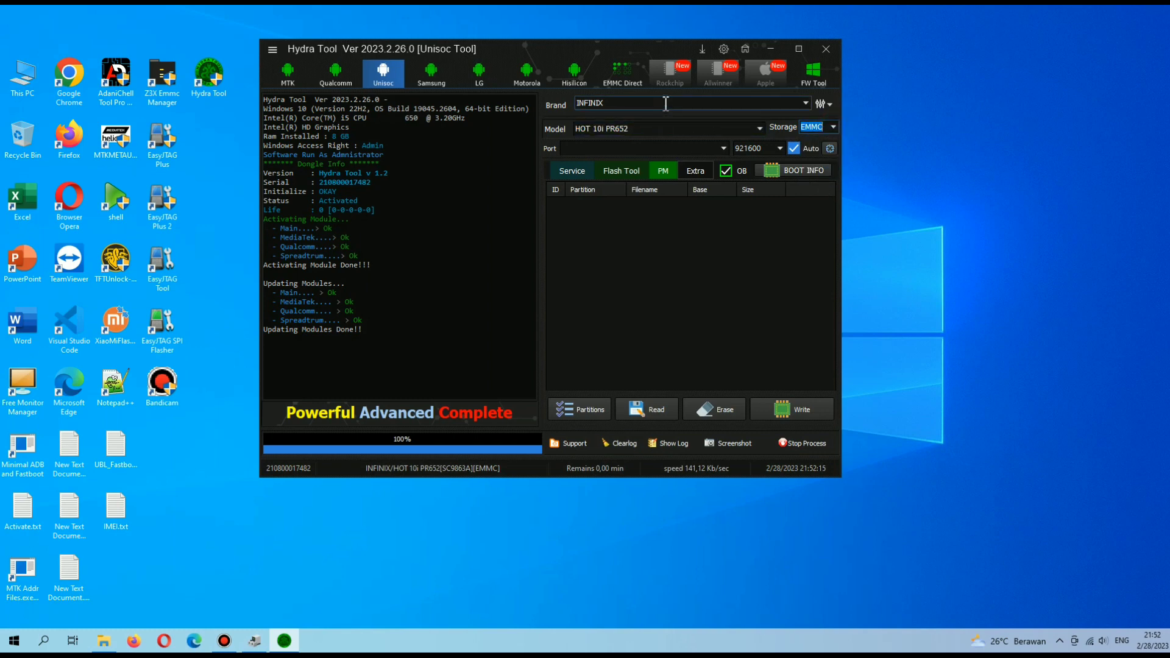
{"action": "left_click", "coordinate": [434, 75]}
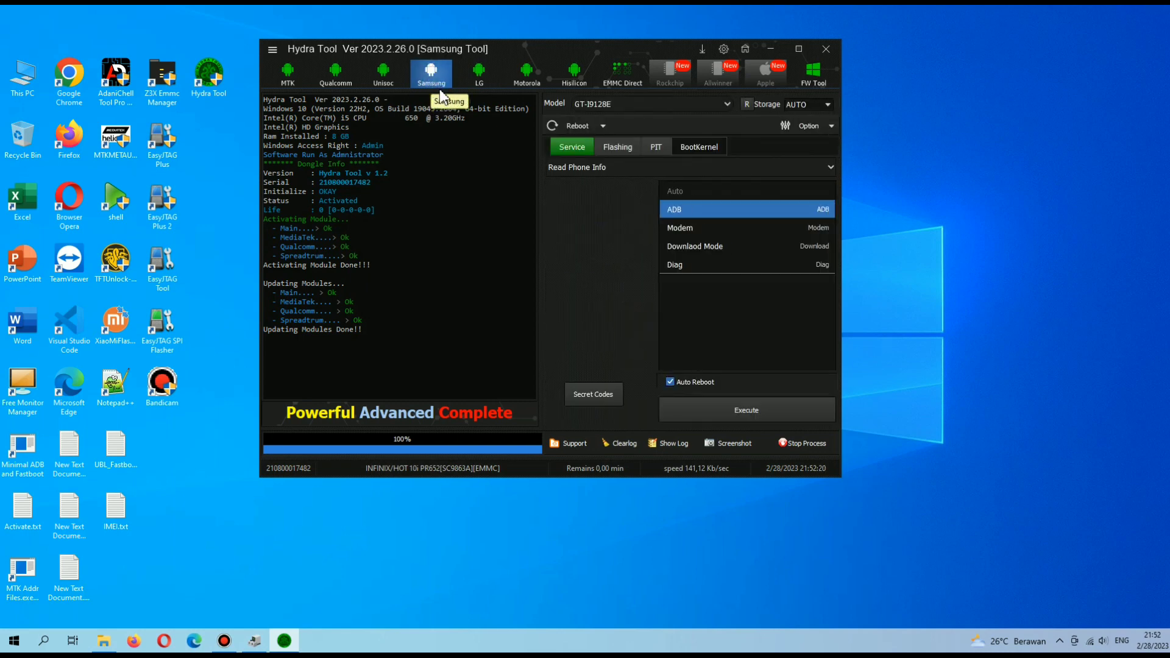
Browse the Samsung service operations, keeping Read Phone Info.
{"action": "left_click", "coordinate": [597, 164]}
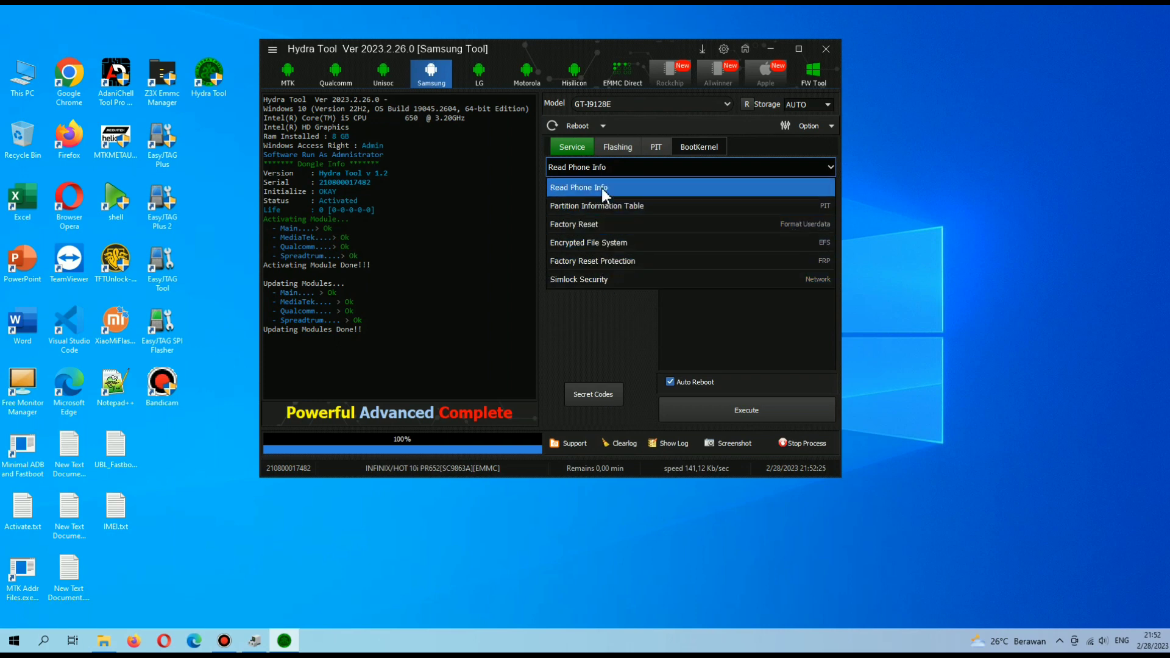
{"action": "left_click", "coordinate": [725, 169]}
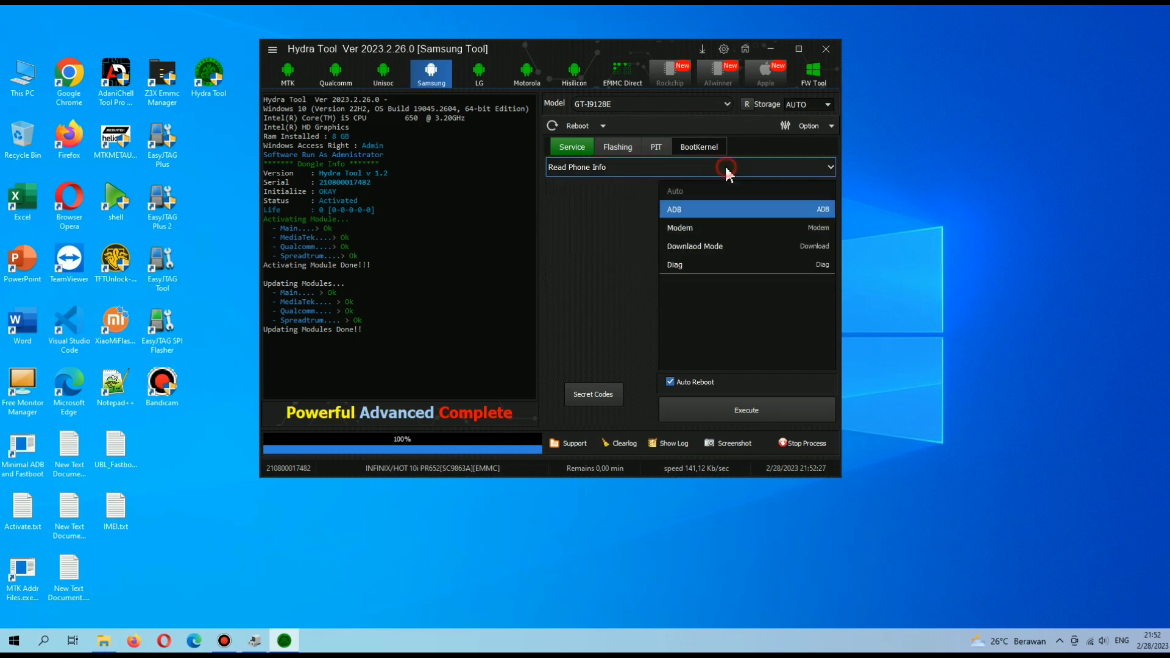
{"action": "left_click", "coordinate": [695, 168]}
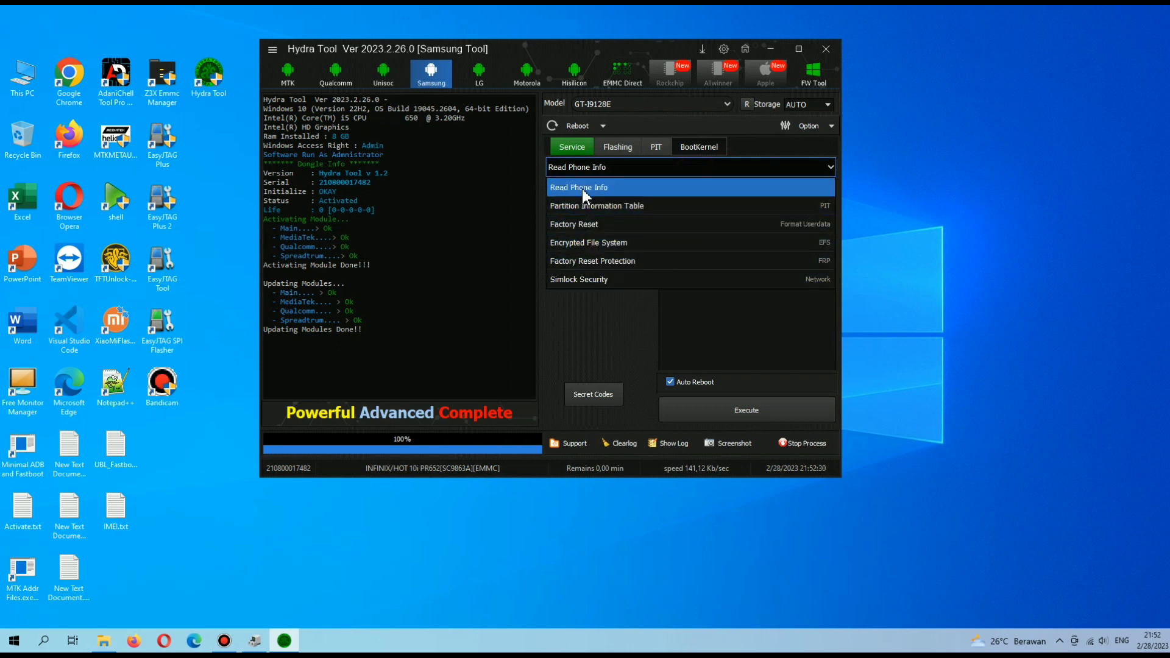
{"action": "left_click", "coordinate": [644, 167]}
In Samsung flashing, tick the PIT option and open the PIT partition view.
{"action": "left_click", "coordinate": [617, 147]}
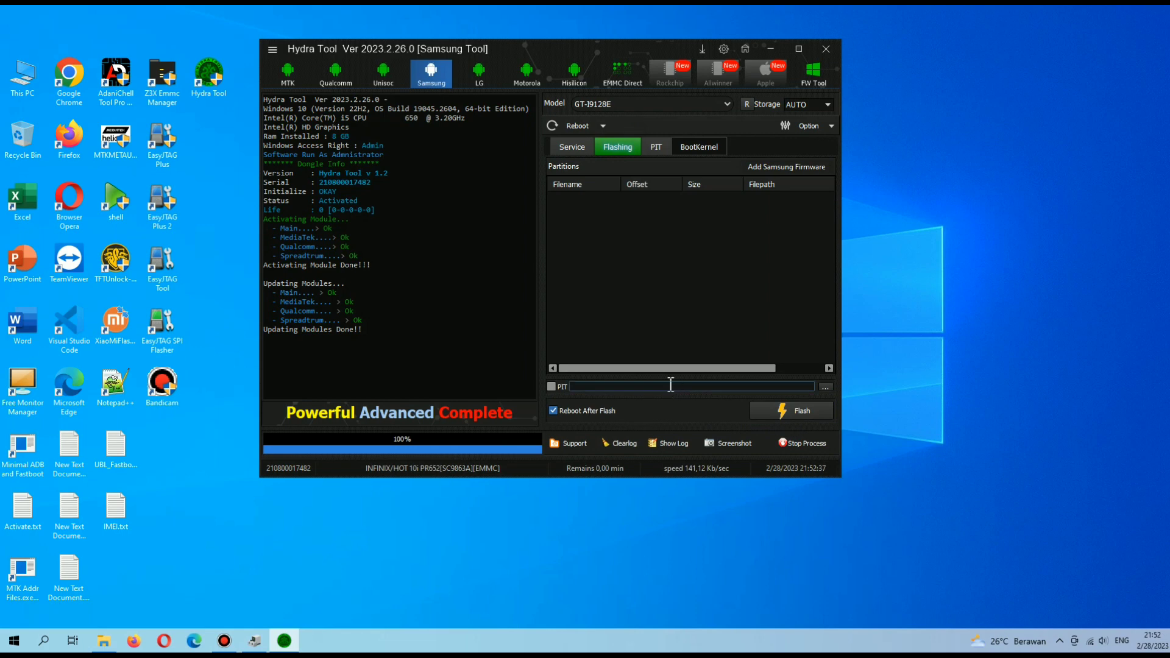
{"action": "left_click", "coordinate": [559, 389]}
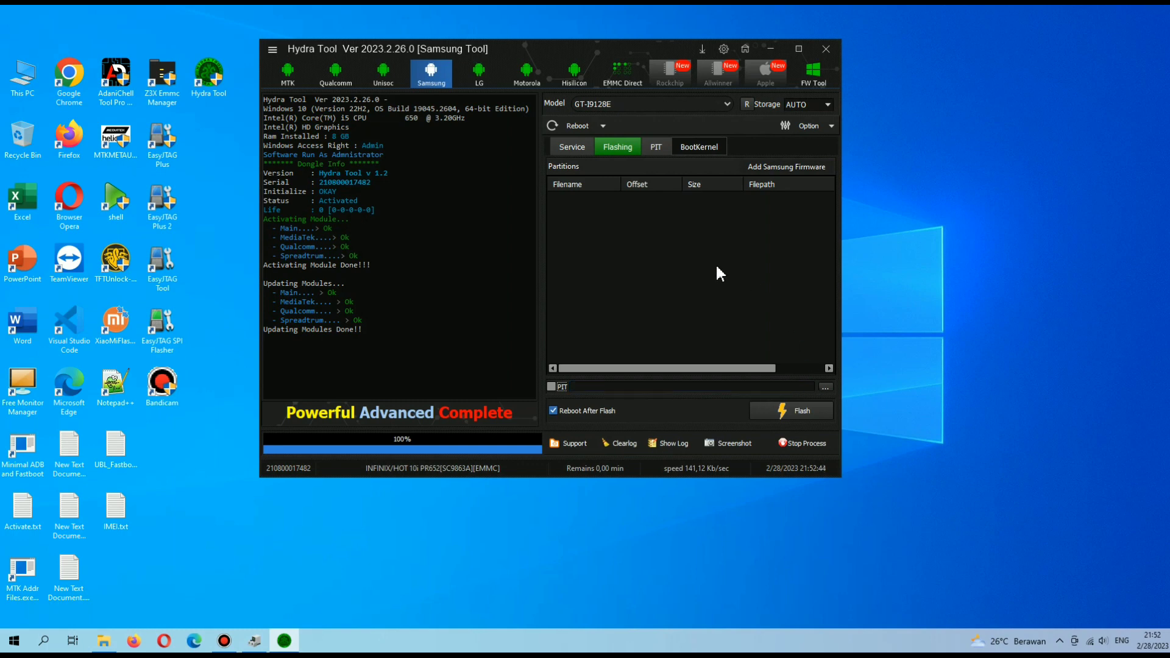
{"action": "left_click", "coordinate": [657, 148]}
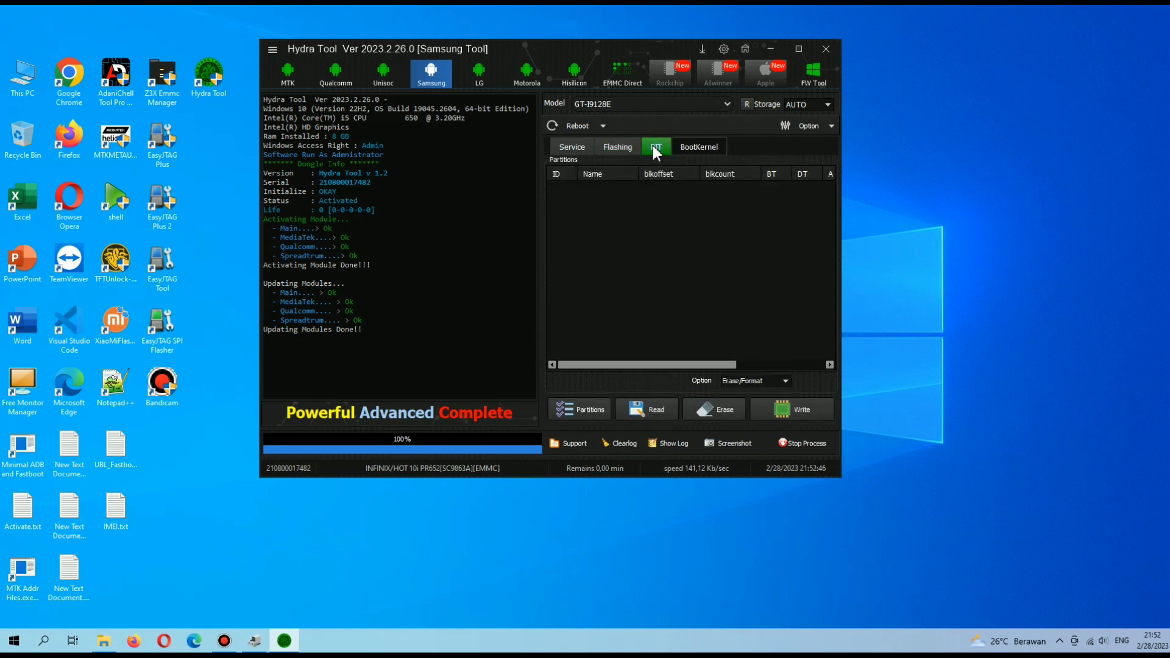
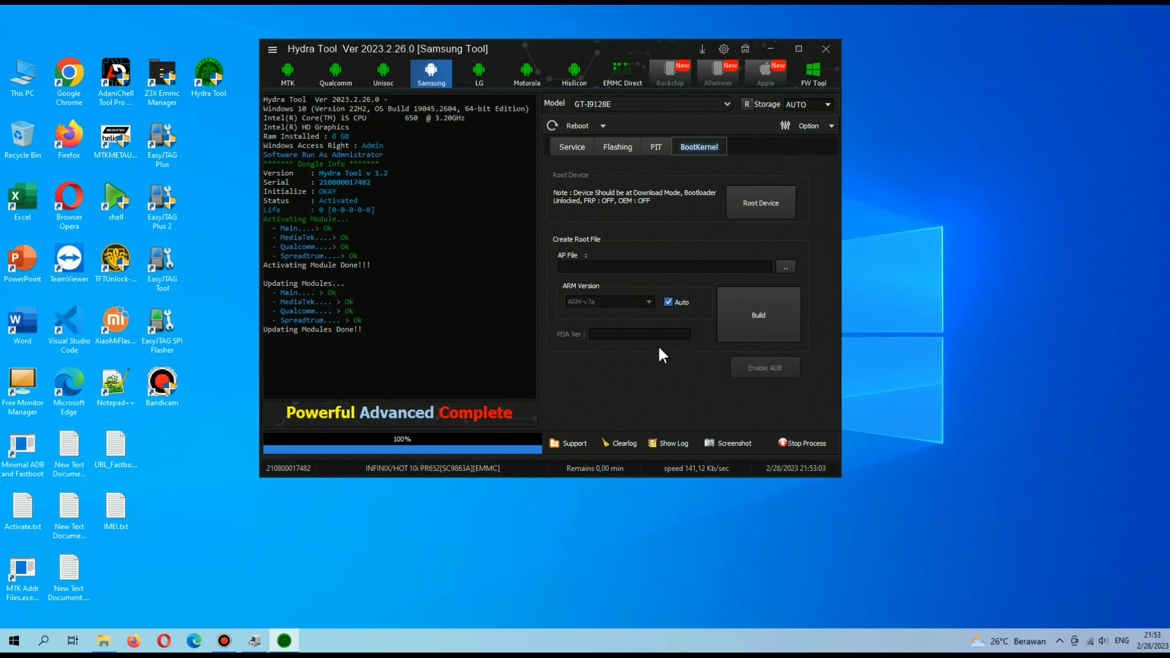
Show the Samsung Service page, browse the Reboot dropdown options, then switch to the LG module.
{"action": "left_click", "coordinate": [576, 151]}
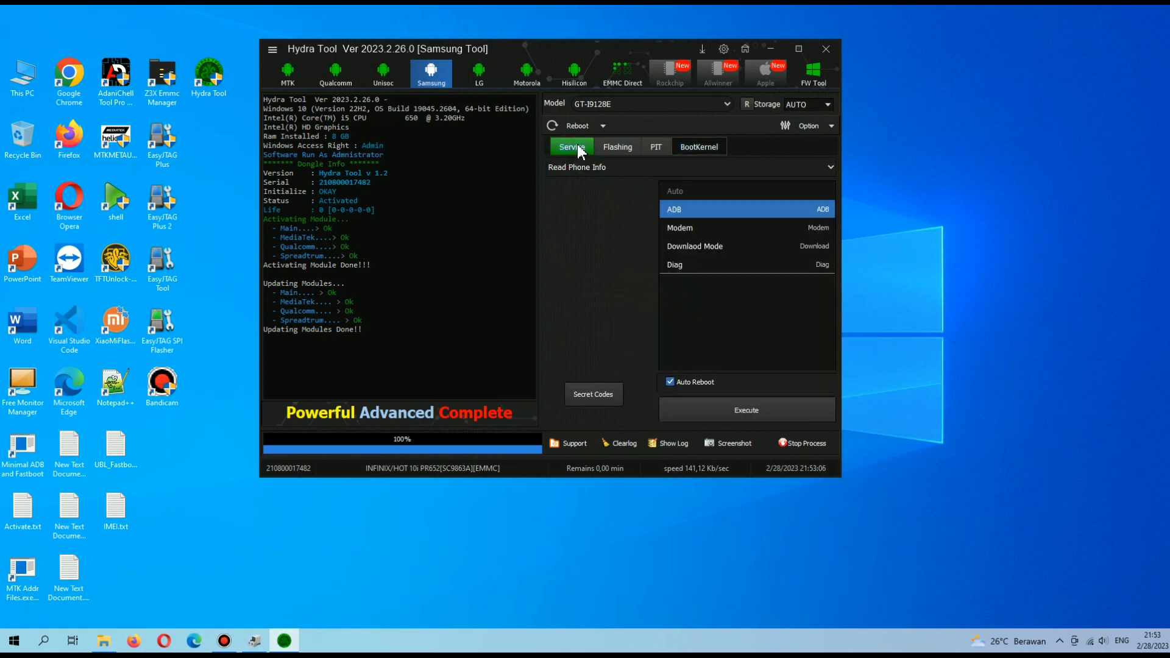
{"action": "left_click", "coordinate": [603, 125]}
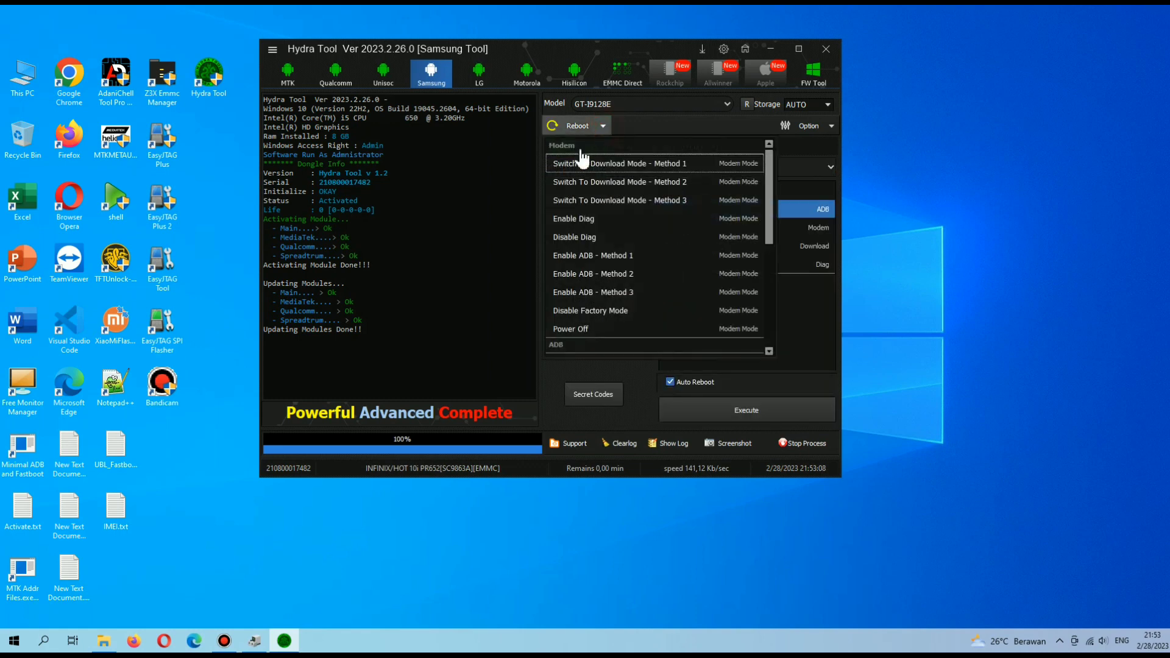
{"action": "scroll", "coordinate": [584, 231], "scroll_direction": "down", "scroll_amount": 2}
{"action": "scroll", "coordinate": [585, 230], "scroll_direction": "down", "scroll_amount": 5}
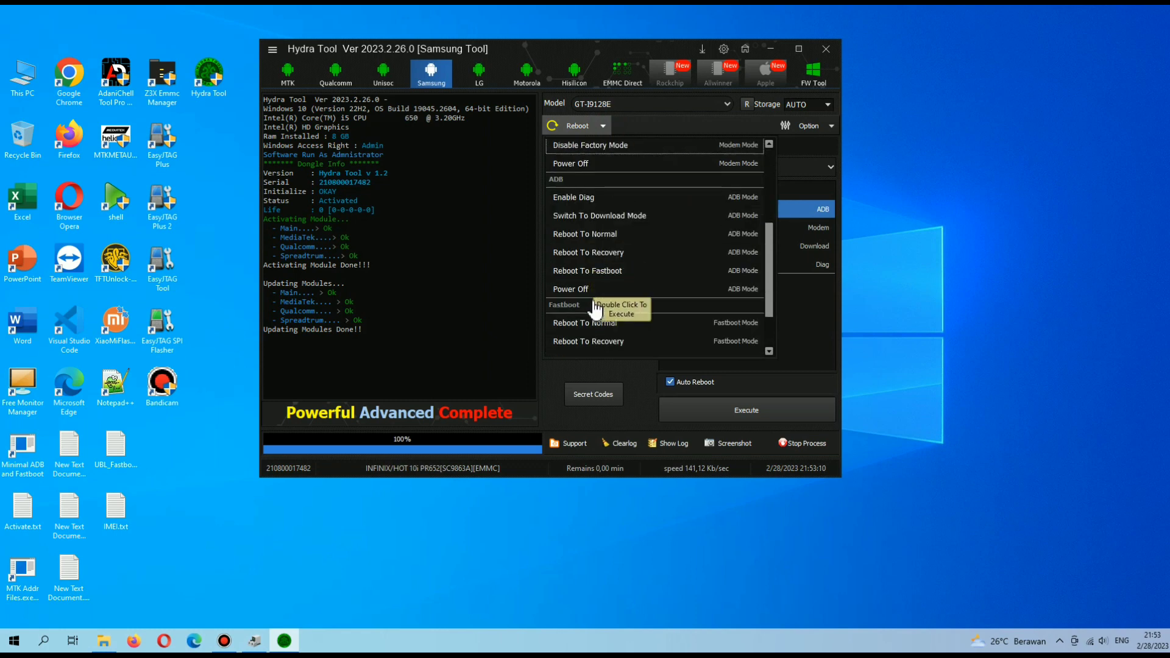
{"action": "scroll", "coordinate": [595, 221], "scroll_direction": "up", "scroll_amount": 5}
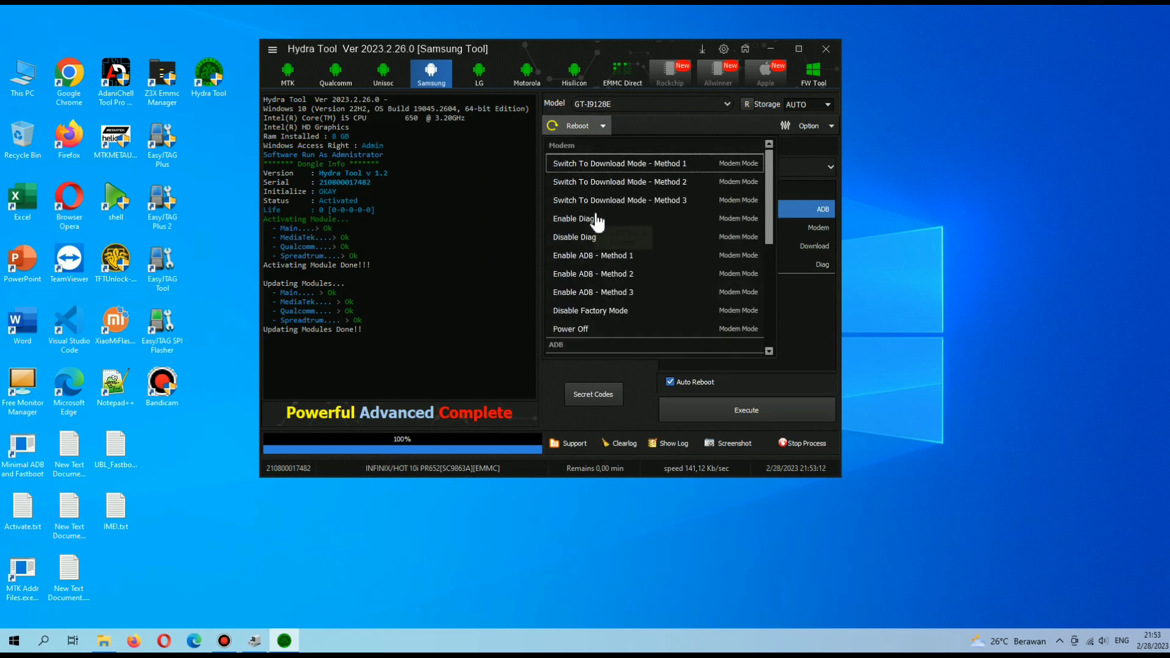
{"action": "left_click", "coordinate": [604, 126]}
{"action": "left_click", "coordinate": [491, 78]}
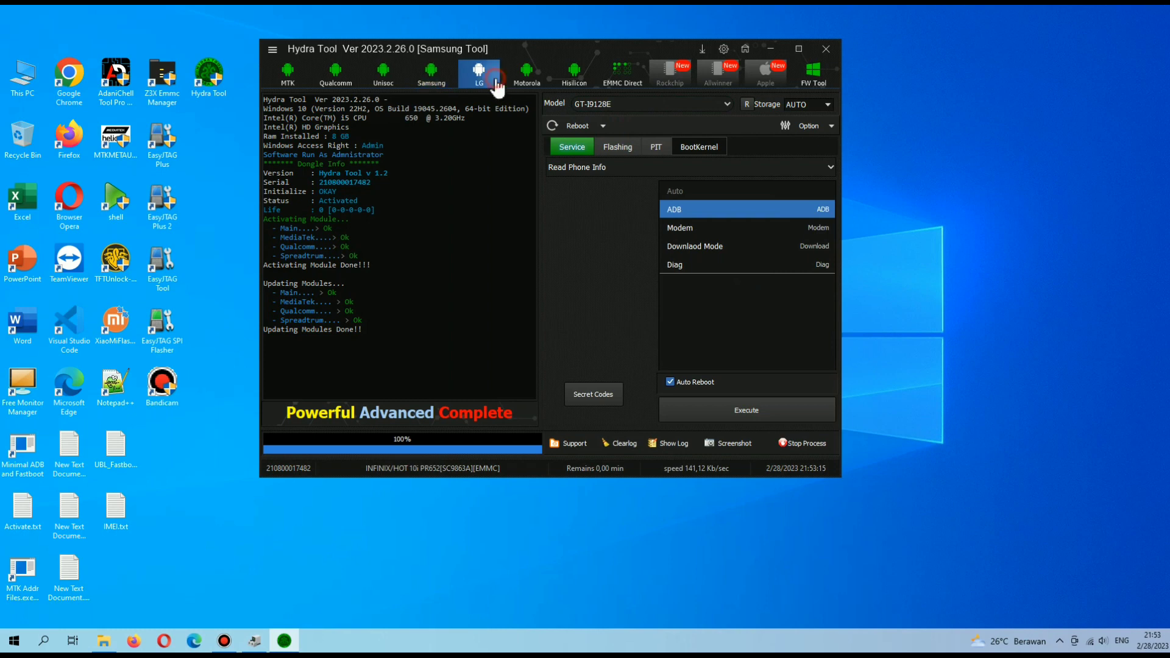
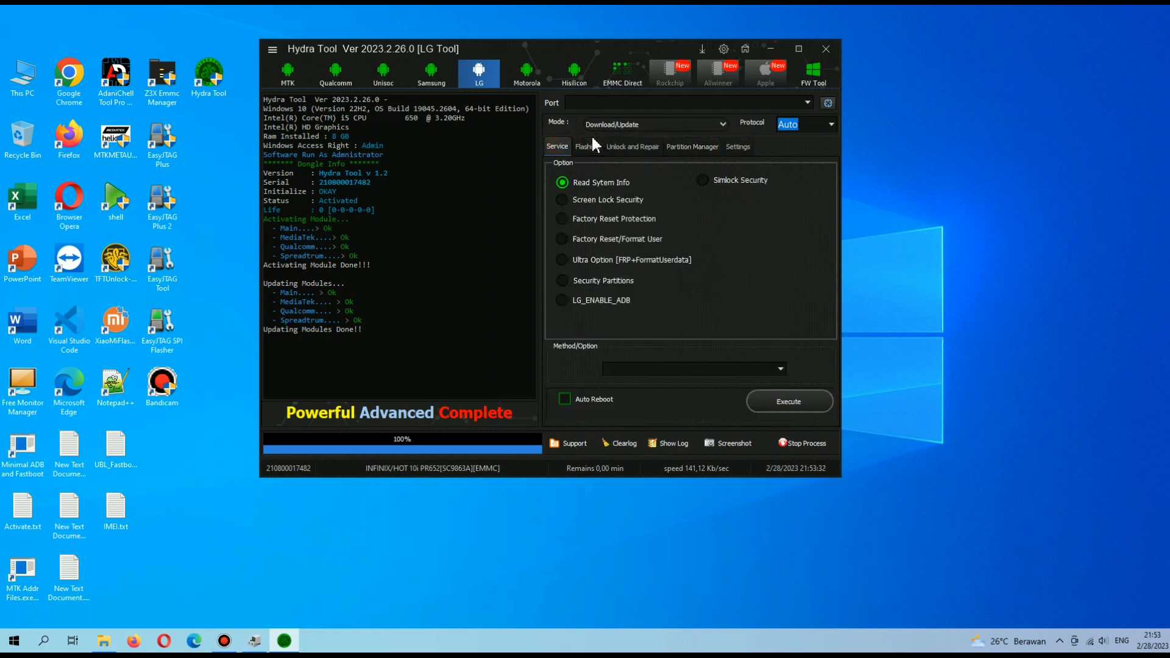
Switch the LG module to the Flashing page with its KDZ firmware field.
{"action": "left_click", "coordinate": [591, 149]}
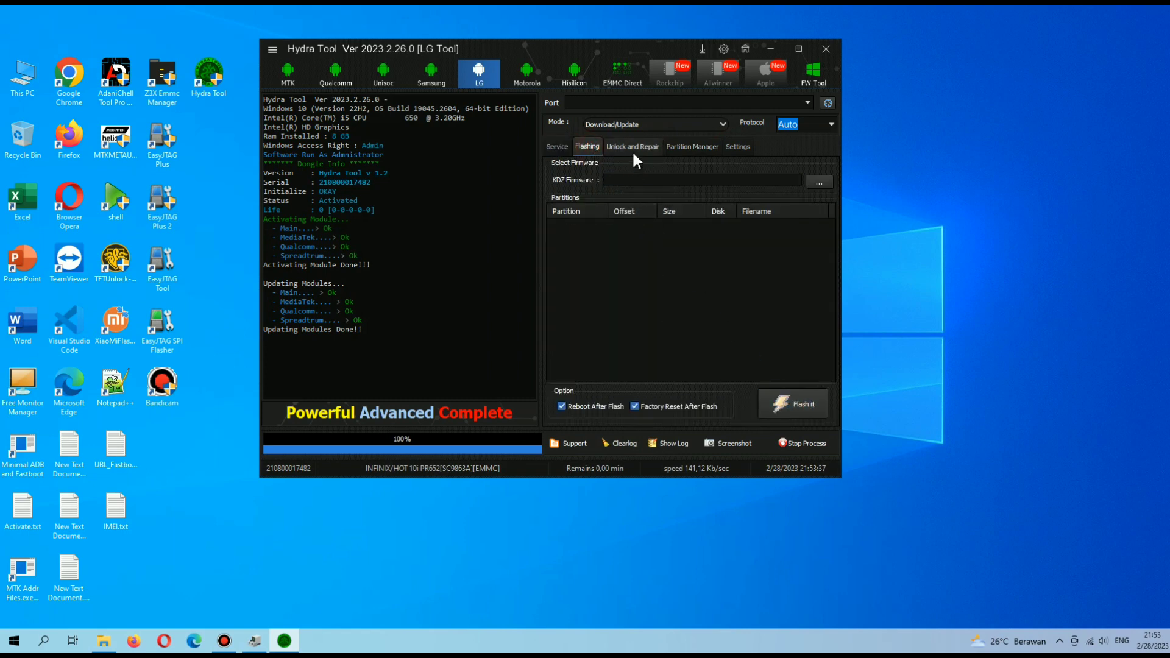
On the Unlock and Repair page, try both IMEI fields, then settle on old diag mode.
{"action": "left_click", "coordinate": [634, 149]}
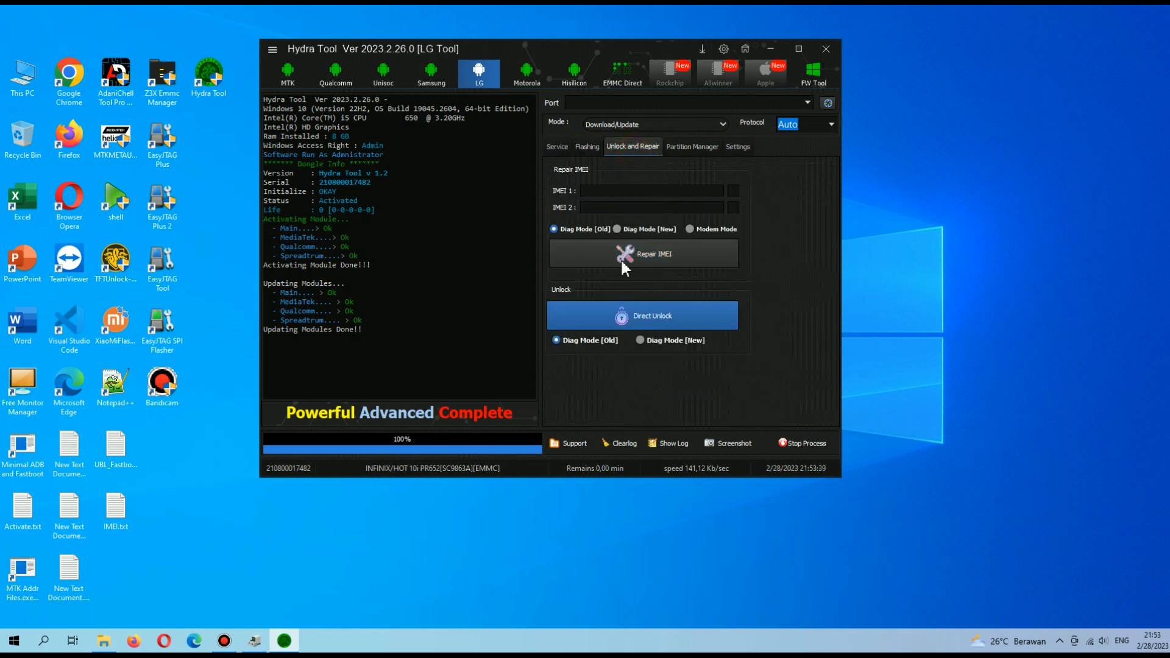
{"action": "left_click", "coordinate": [656, 189]}
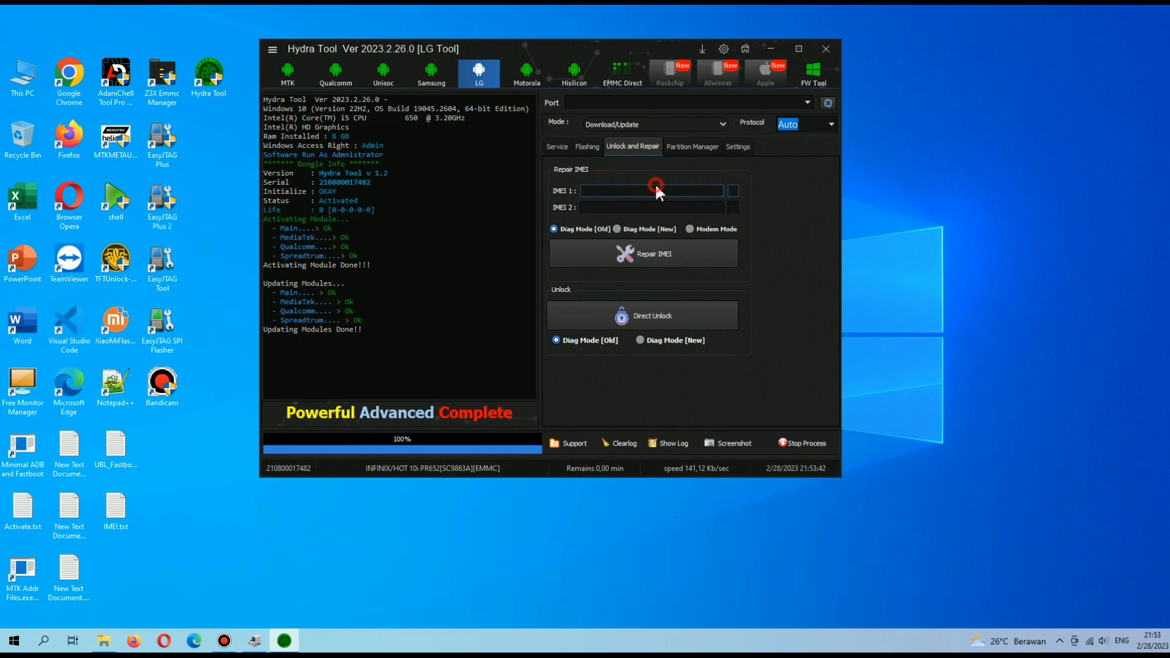
{"action": "left_click", "coordinate": [660, 207]}
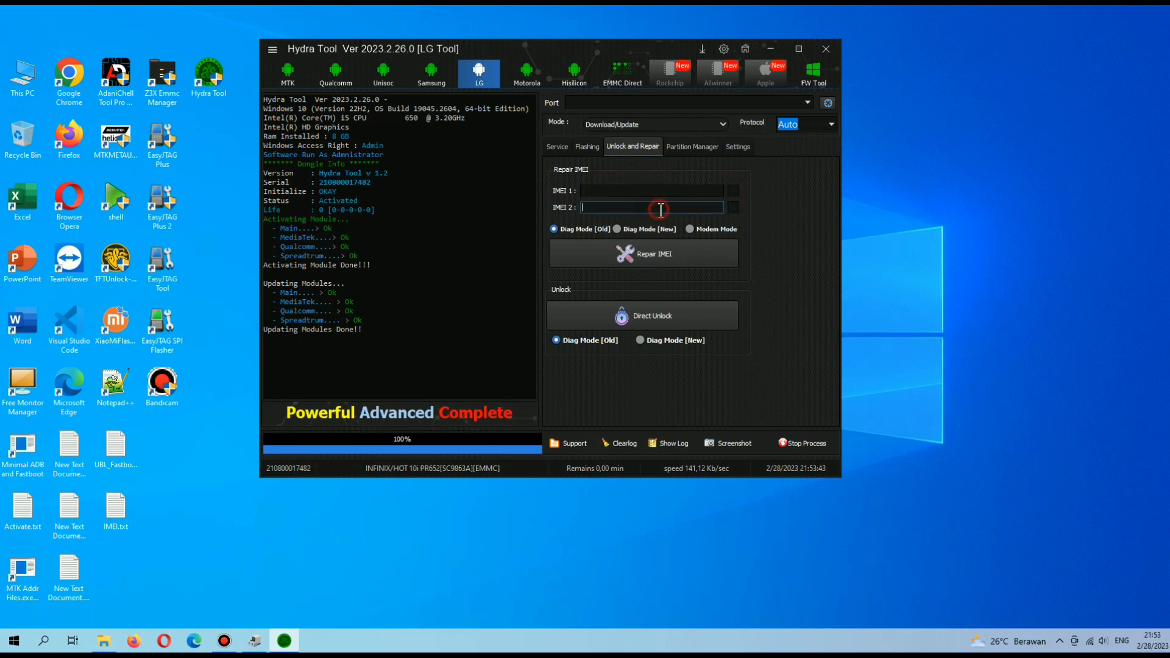
{"action": "left_click", "coordinate": [628, 229]}
{"action": "left_click", "coordinate": [712, 229]}
{"action": "left_click", "coordinate": [554, 229]}
Tour the Partition Manager and Settings pages, then return to Service.
{"action": "left_click", "coordinate": [689, 147]}
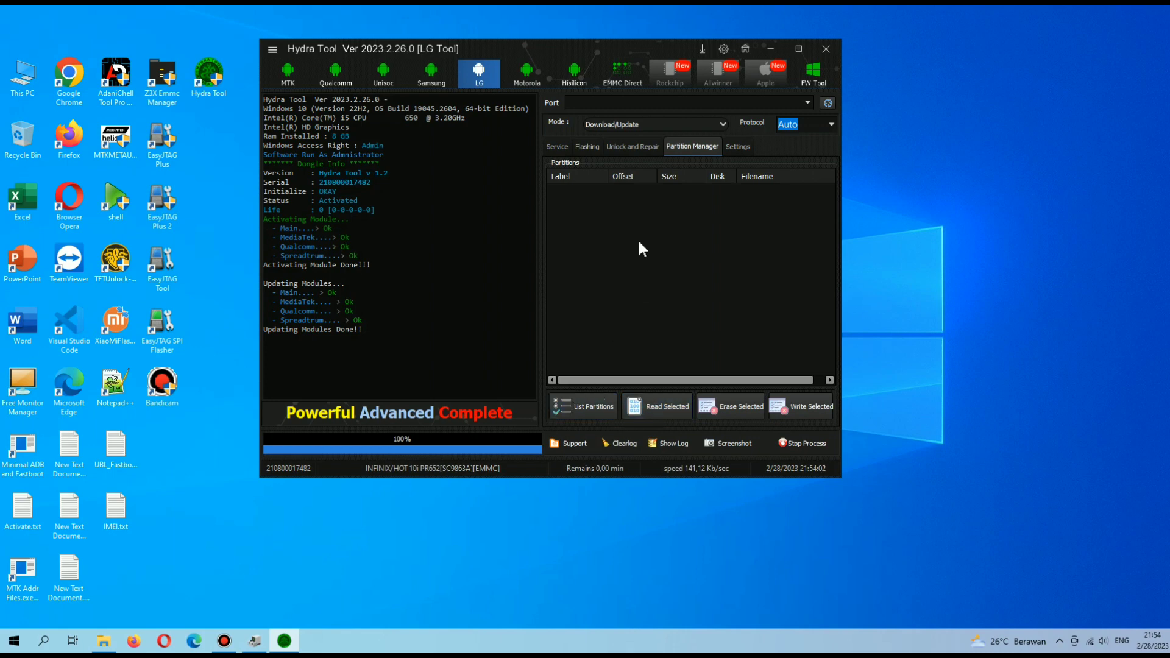
{"action": "left_click", "coordinate": [739, 146]}
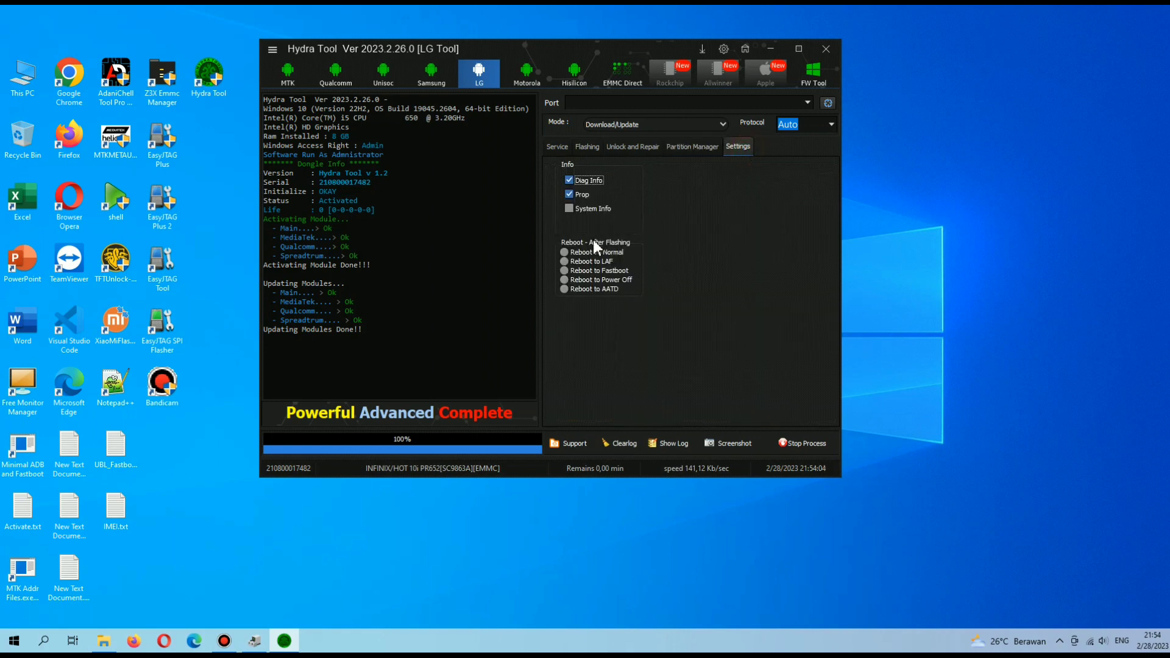
{"action": "left_click", "coordinate": [557, 147]}
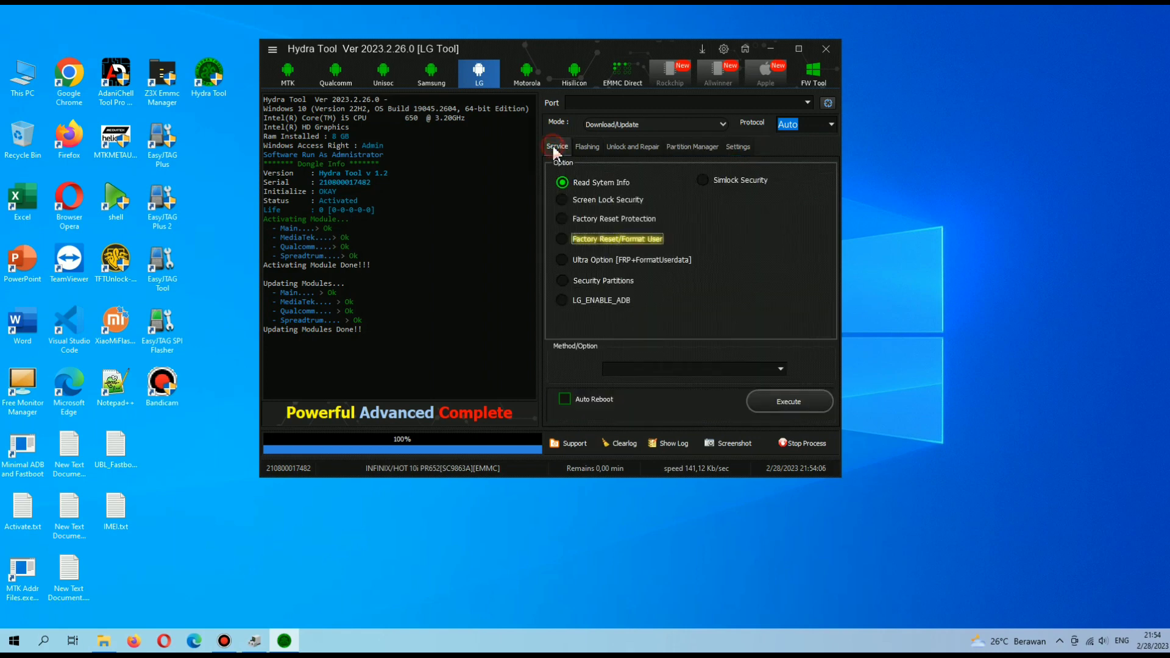
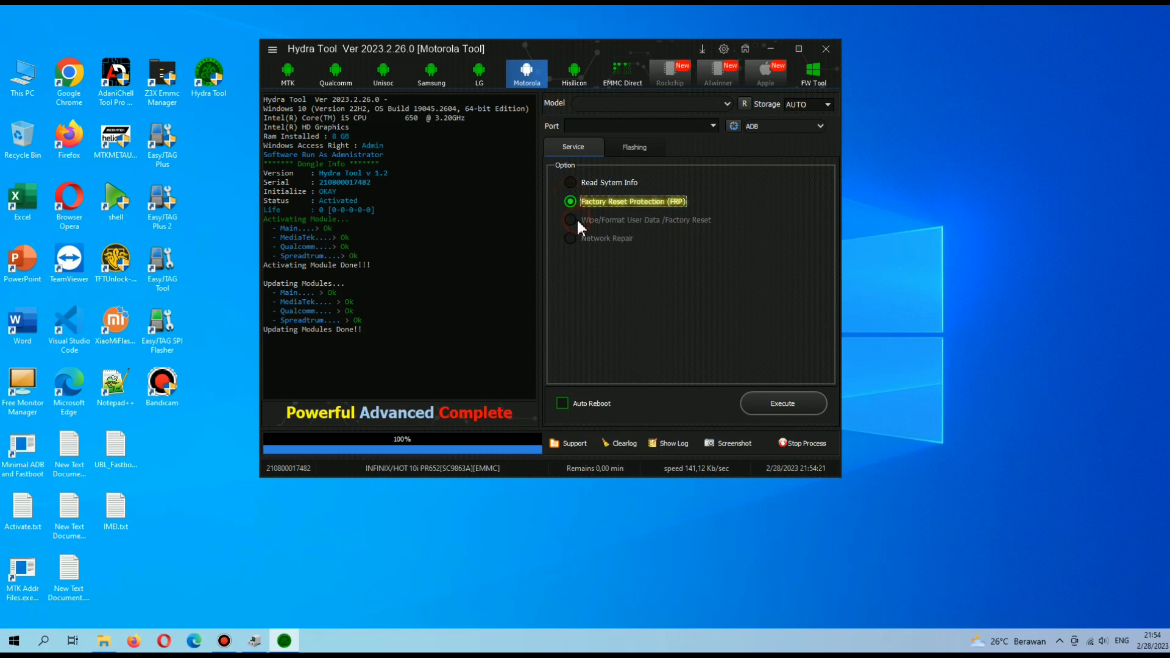
Choose Read Sytem Info in the Motorola service options, then view the fastboot Flashing page.
{"action": "left_click", "coordinate": [570, 184]}
{"action": "left_click", "coordinate": [628, 150]}
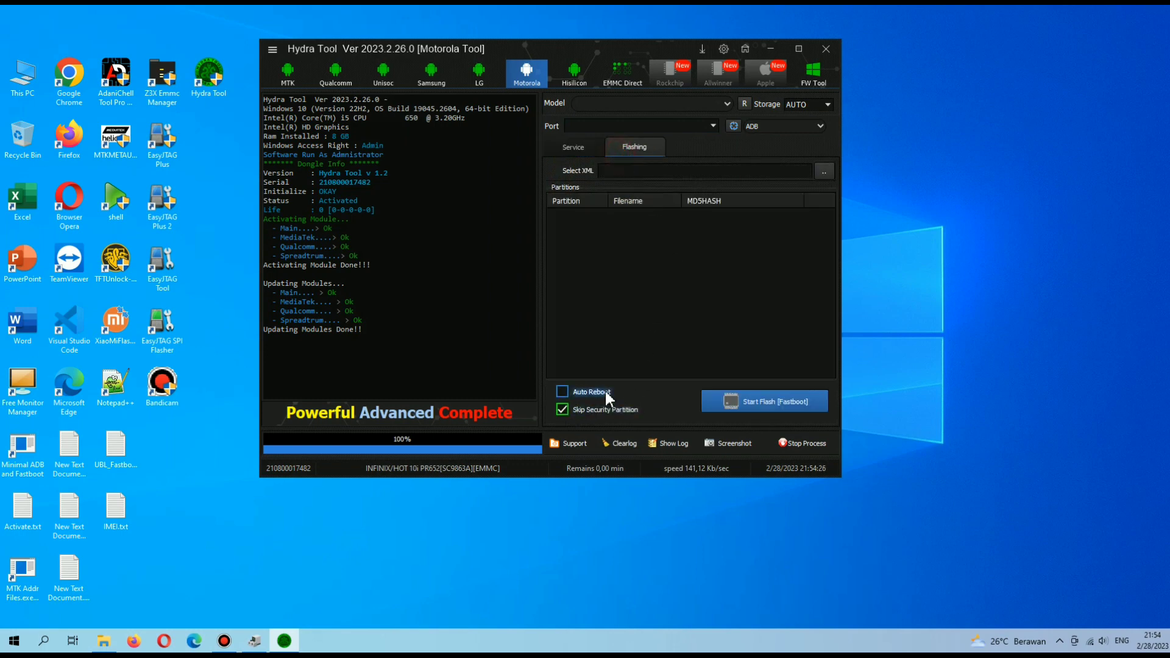
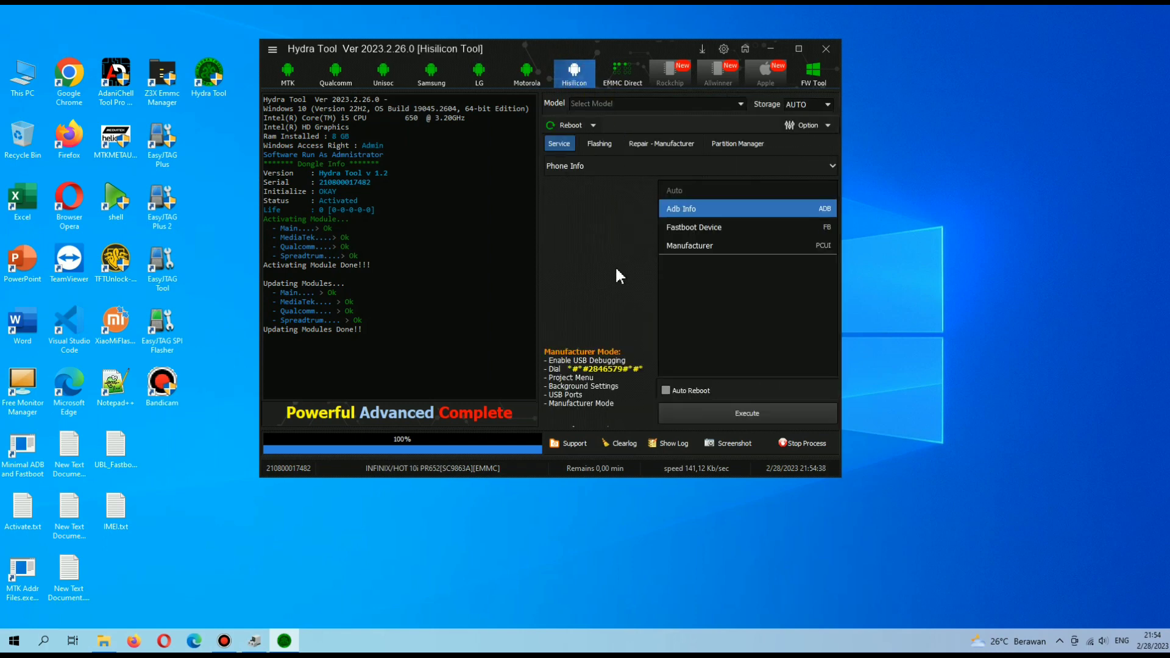
Browse the Hisilicon Flashing tab and the Repair - Manufacturer fields such as PCB SN and WIFI MAC.
{"action": "left_click", "coordinate": [602, 147]}
{"action": "left_click", "coordinate": [651, 146]}
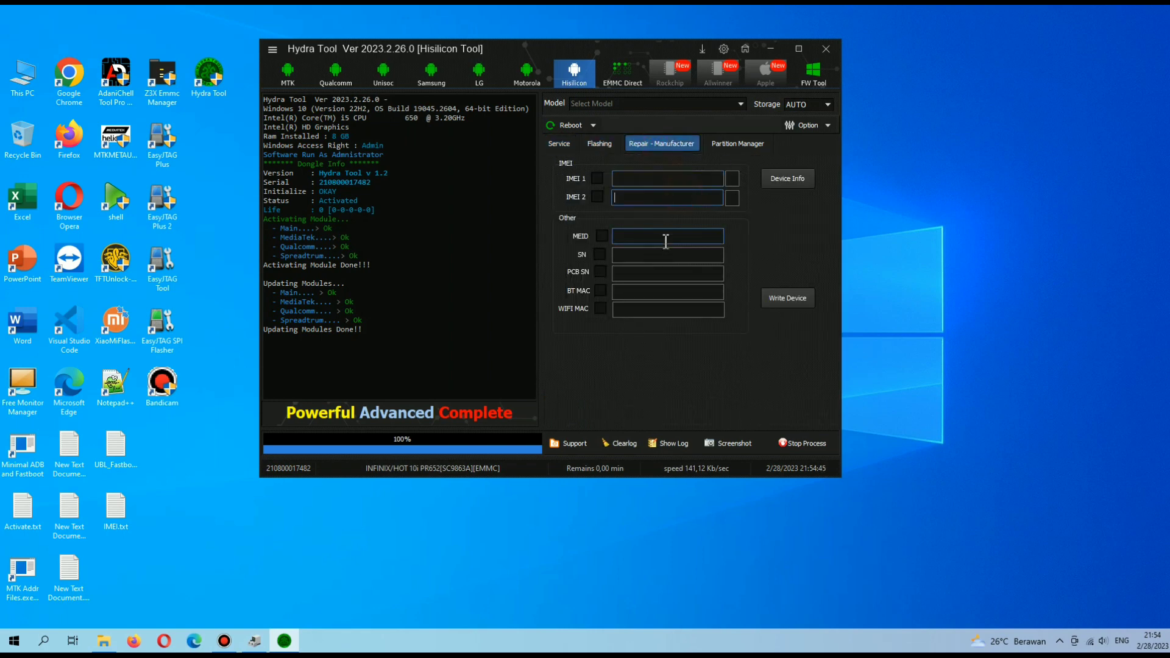
{"action": "left_click", "coordinate": [669, 274]}
{"action": "left_click", "coordinate": [671, 292]}
{"action": "left_click", "coordinate": [666, 311]}
View the Hisilicon Partition Manager, go back to Service, and switch to the EMMC Direct module.
{"action": "left_click", "coordinate": [760, 147]}
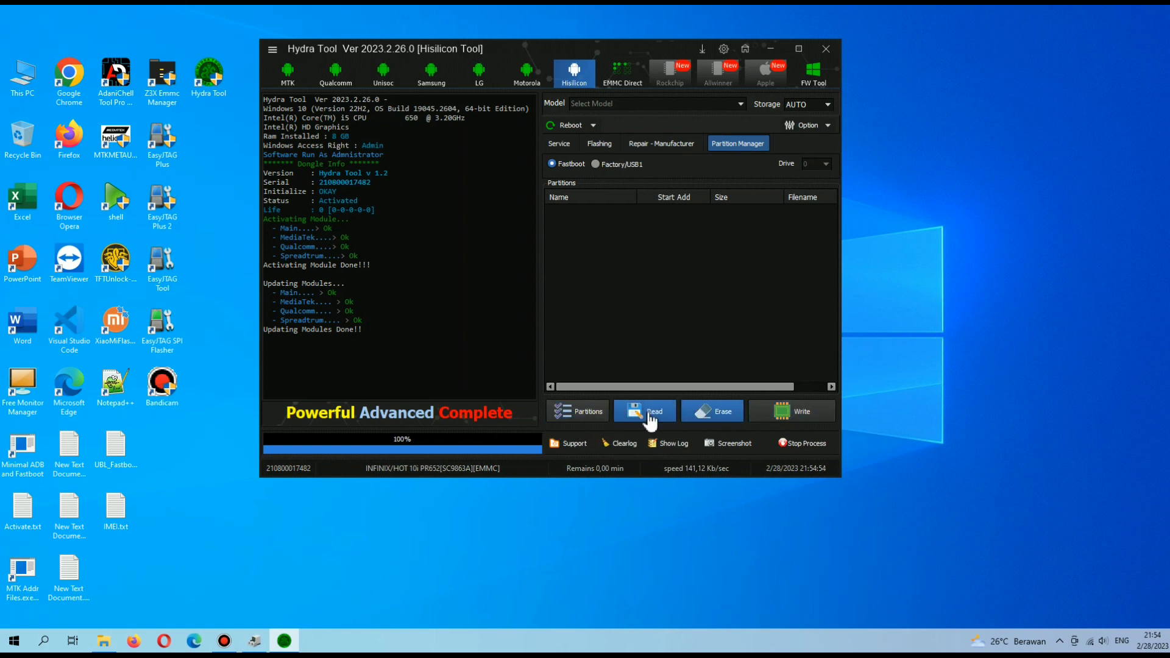
{"action": "left_click", "coordinate": [559, 144]}
{"action": "left_click", "coordinate": [626, 78]}
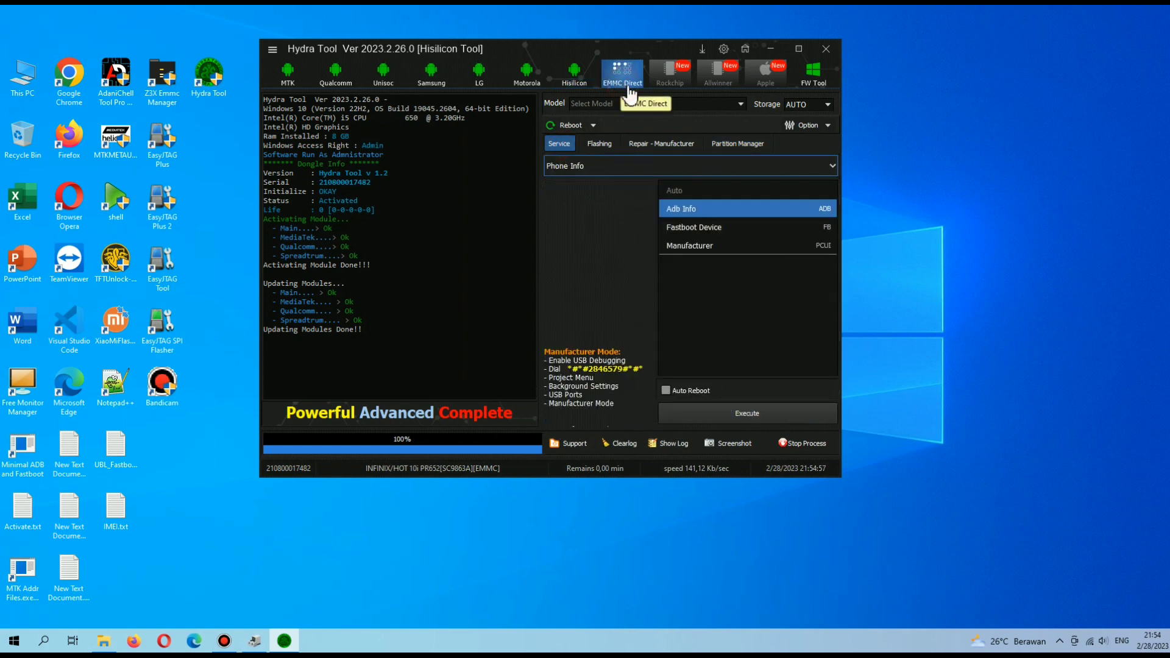
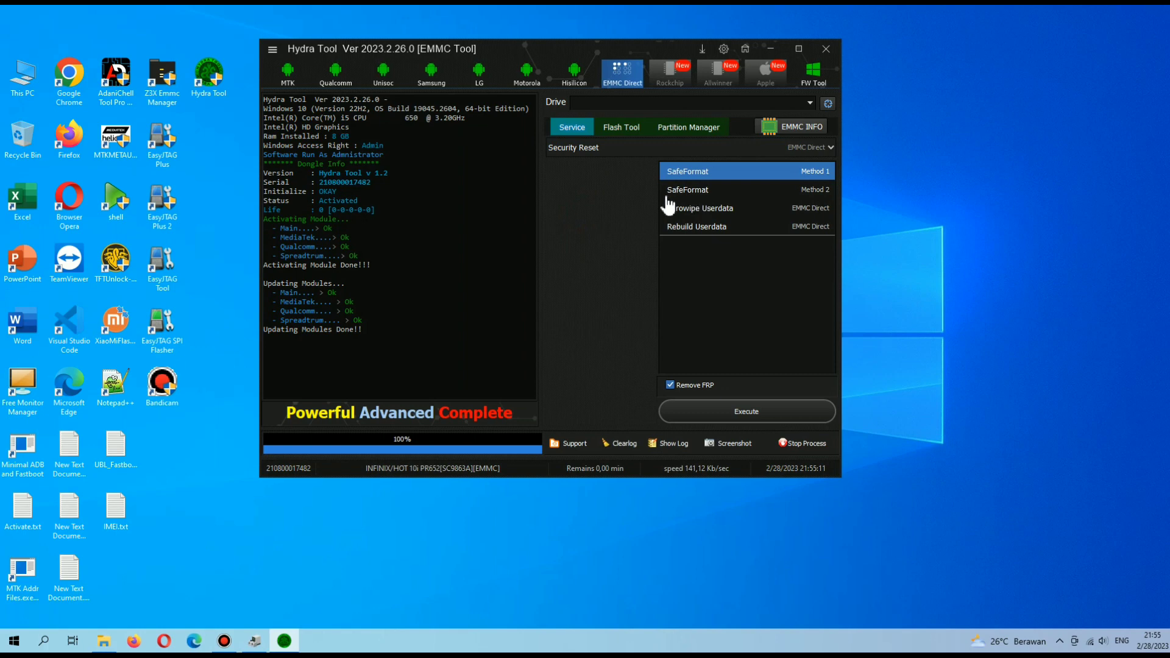
Show the Security Reset, Bootloader, Partitions and Xiaomi Special Function service categories in EMMC Direct.
{"action": "left_click", "coordinate": [627, 148]}
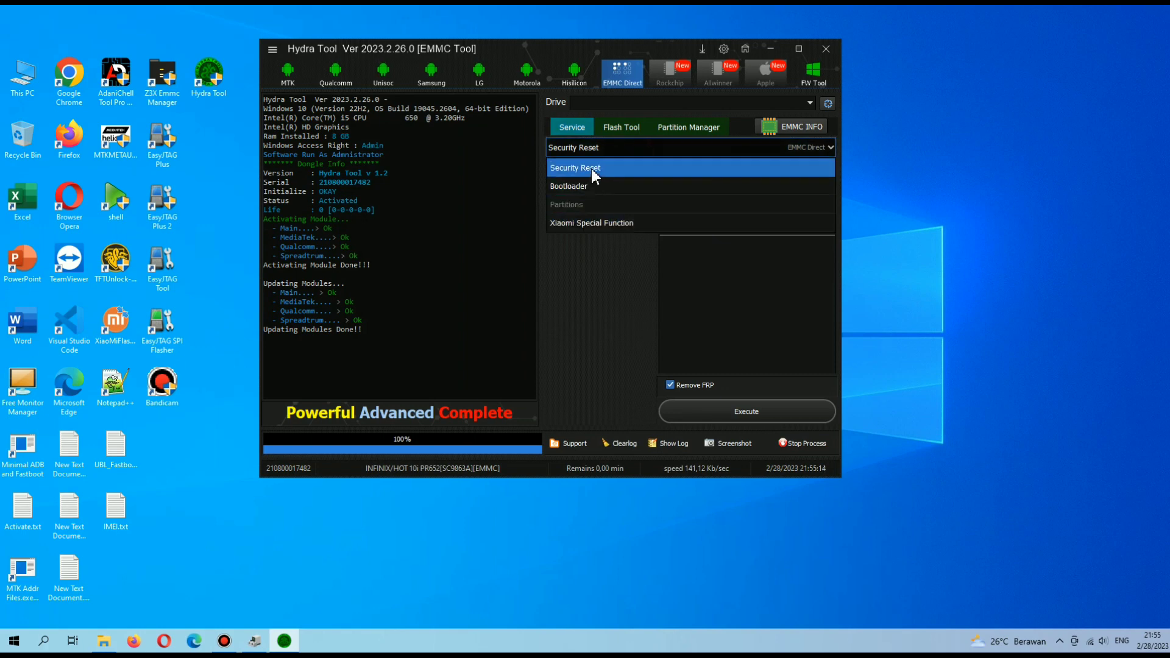
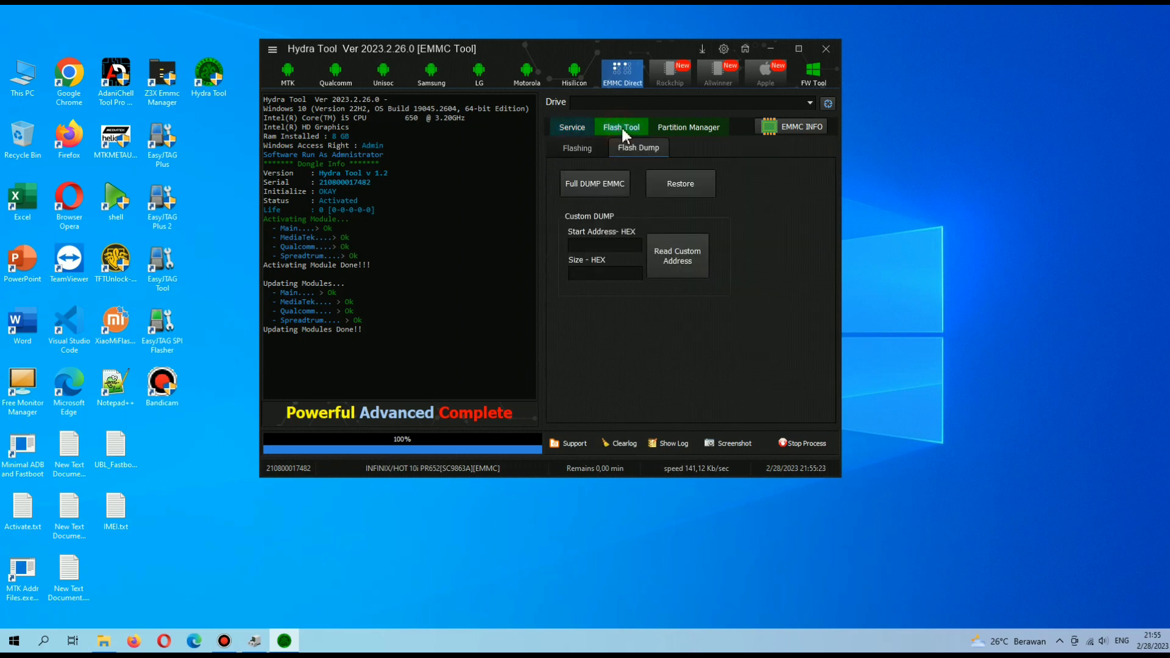
Show the Flash Tool's Flashing page, focus the file path box, and toggle chkEmmcBuild on and off.
{"action": "left_click", "coordinate": [579, 148]}
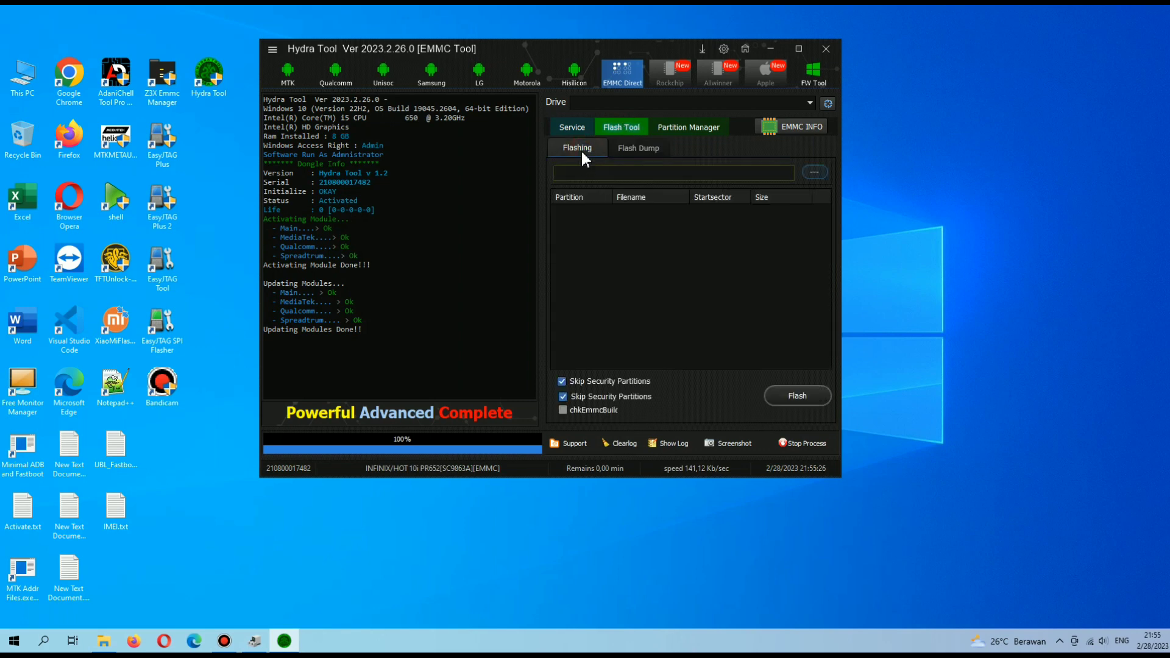
{"action": "left_click", "coordinate": [645, 171]}
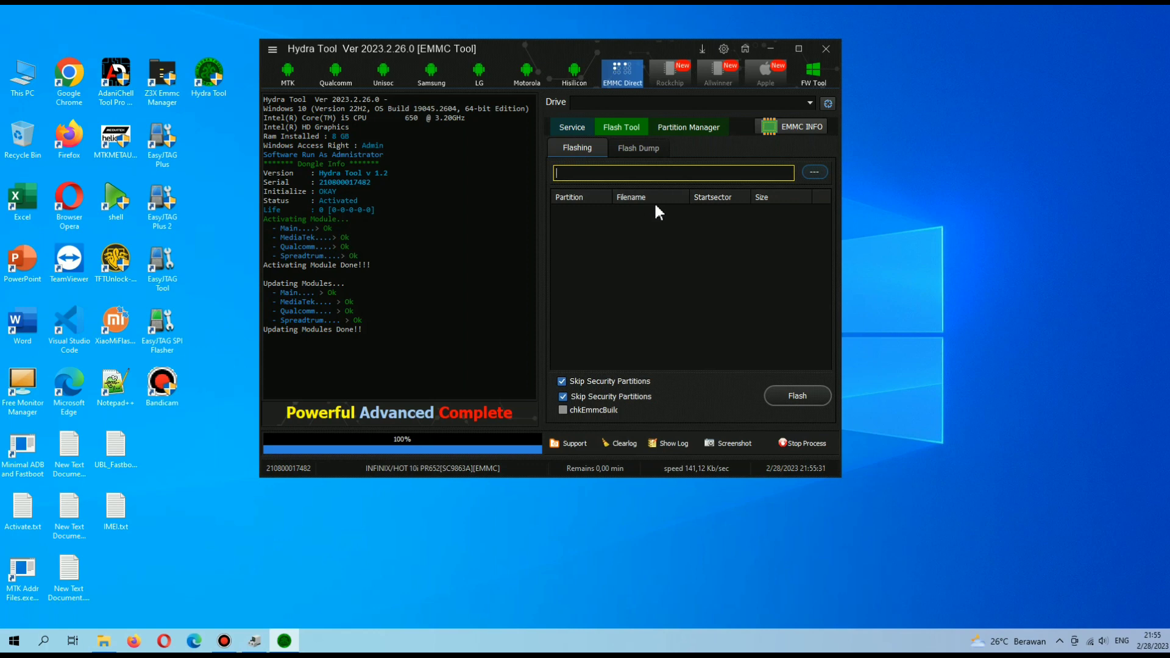
{"action": "left_click", "coordinate": [594, 411]}
{"action": "left_click", "coordinate": [602, 409]}
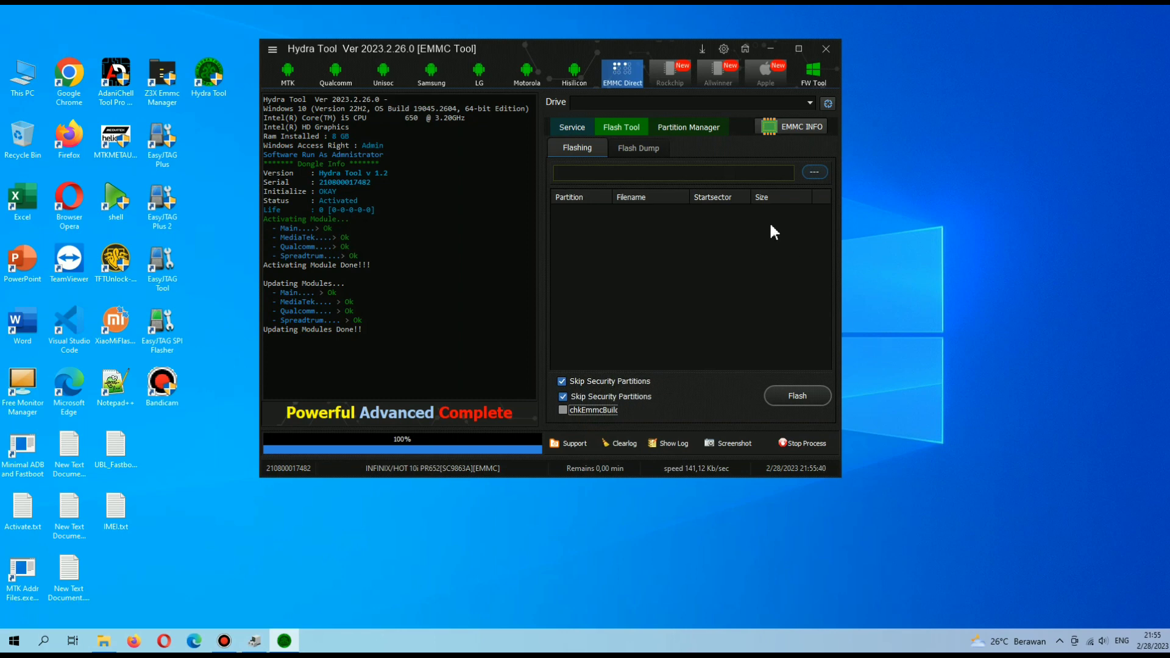
On the Flash Dump page, try the Start Address and Size - HEX fields, then start a FullDump Restore.
{"action": "left_click", "coordinate": [644, 150]}
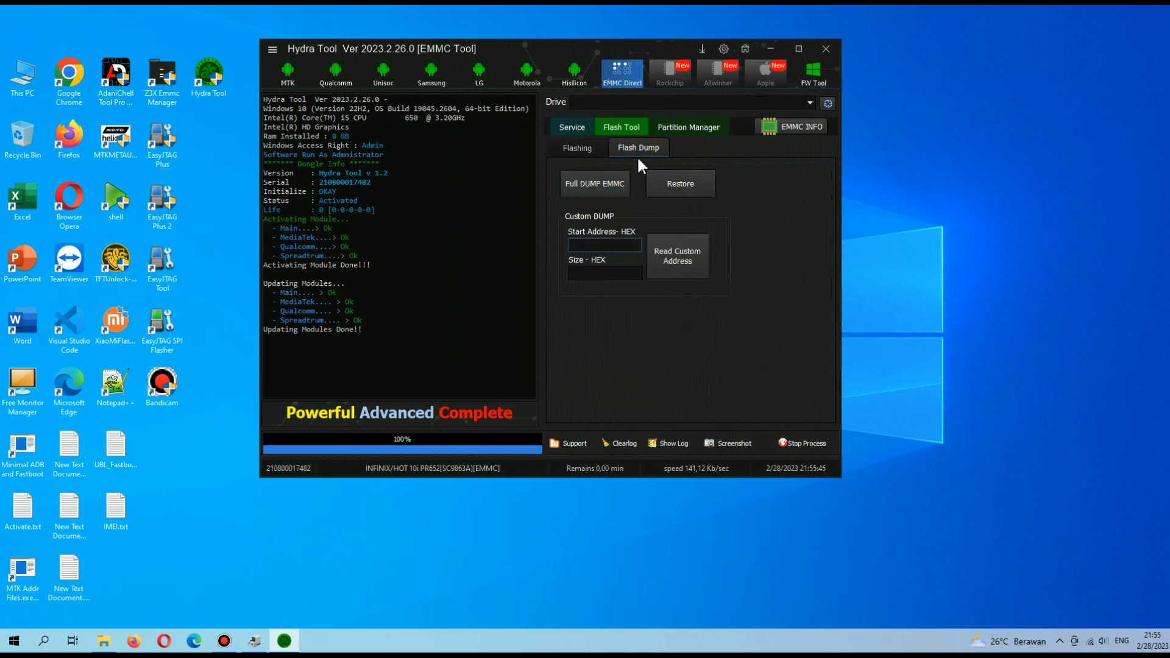
{"action": "left_click", "coordinate": [596, 200]}
{"action": "left_click", "coordinate": [622, 269]}
{"action": "left_click", "coordinate": [604, 245]}
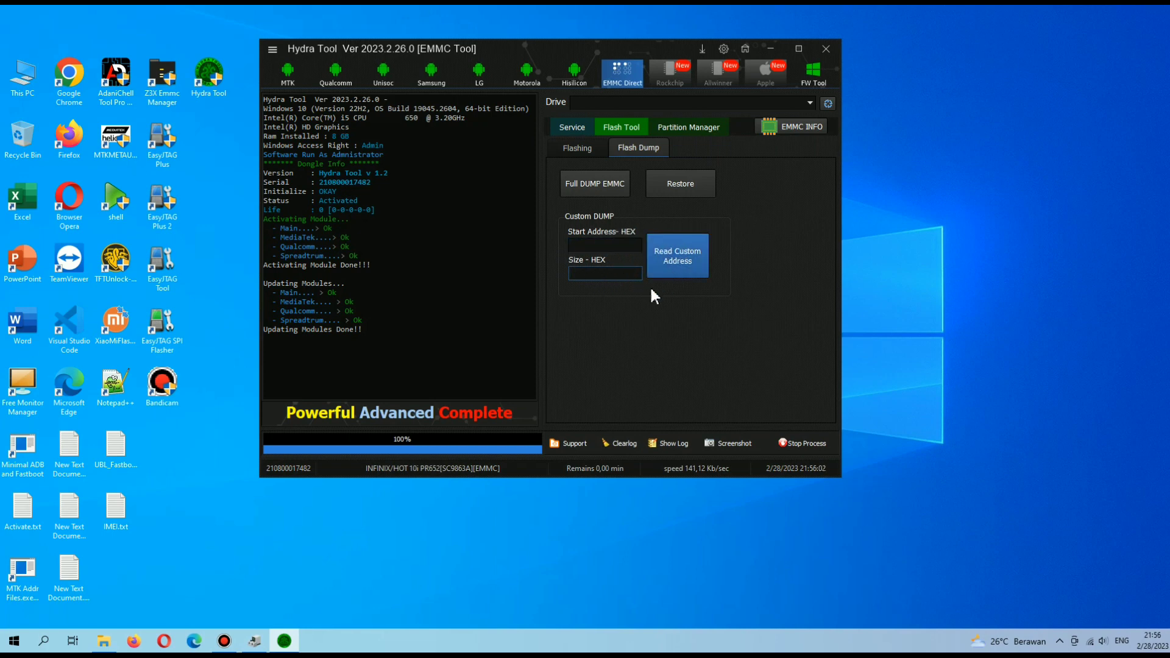
{"action": "left_click", "coordinate": [627, 204]}
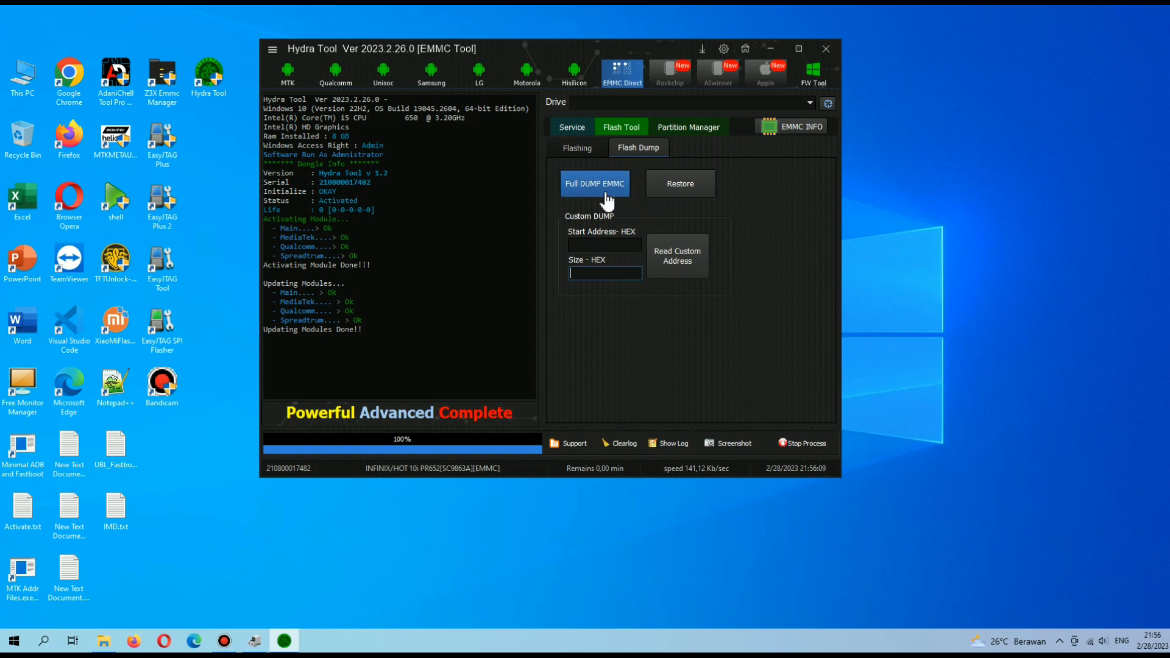
{"action": "left_click", "coordinate": [677, 188]}
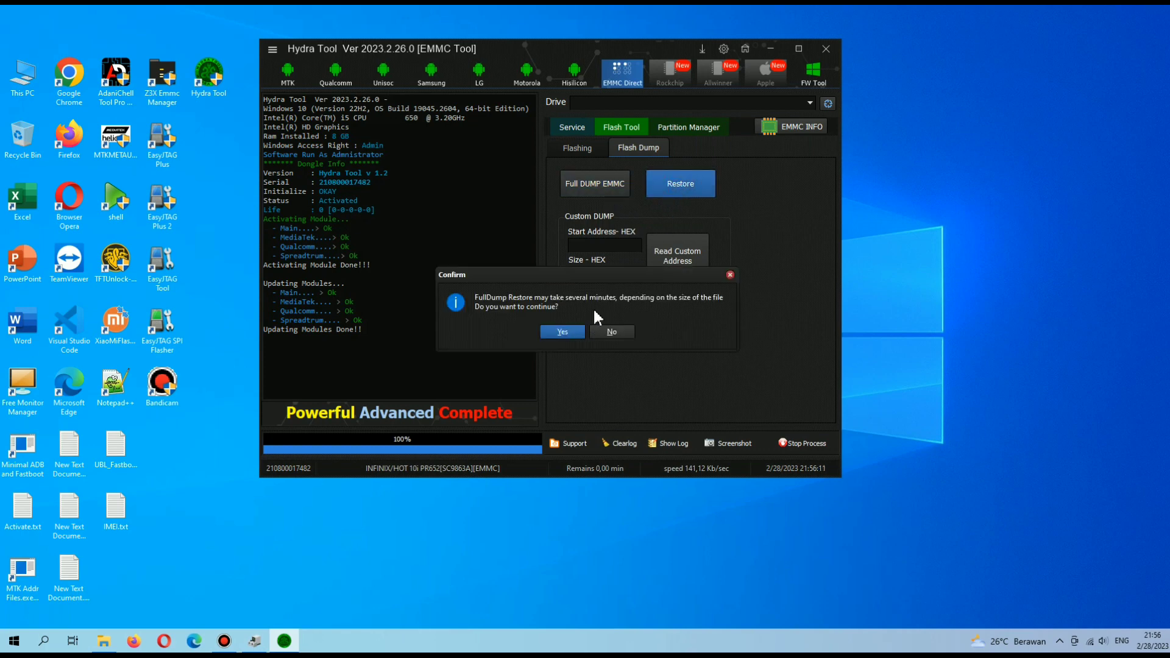
Confirm the restore, start and confirm a Full DUMP EMMC, then abort it with Stop Process.
{"action": "left_click", "coordinate": [561, 332]}
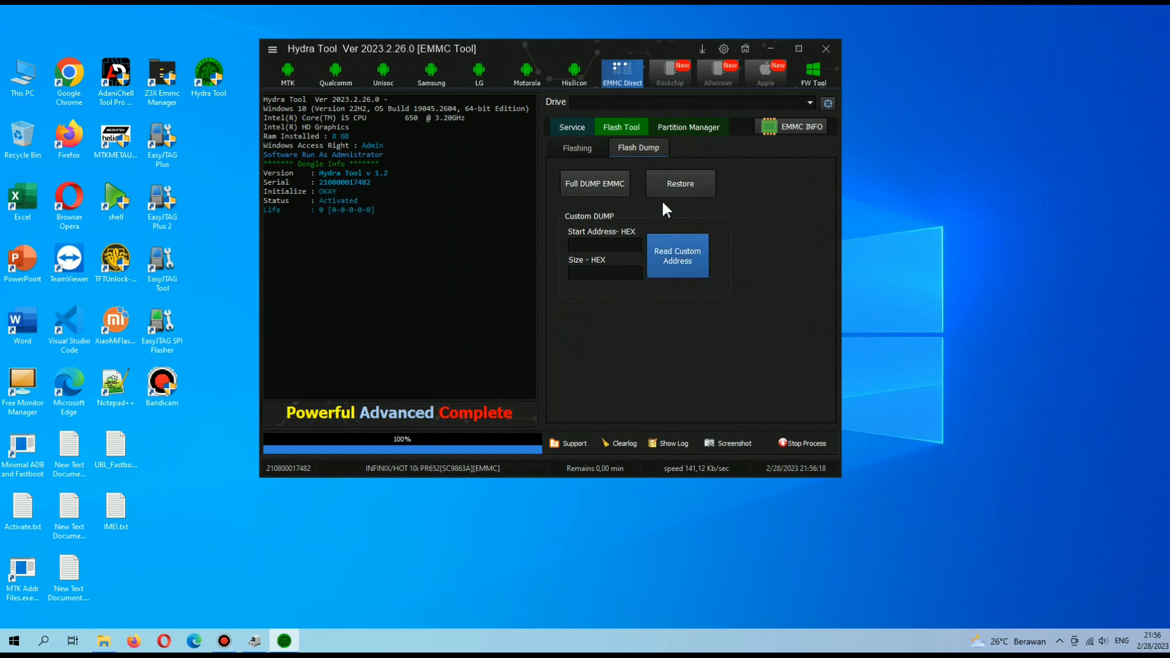
{"action": "left_click", "coordinate": [606, 190]}
{"action": "left_click", "coordinate": [563, 331]}
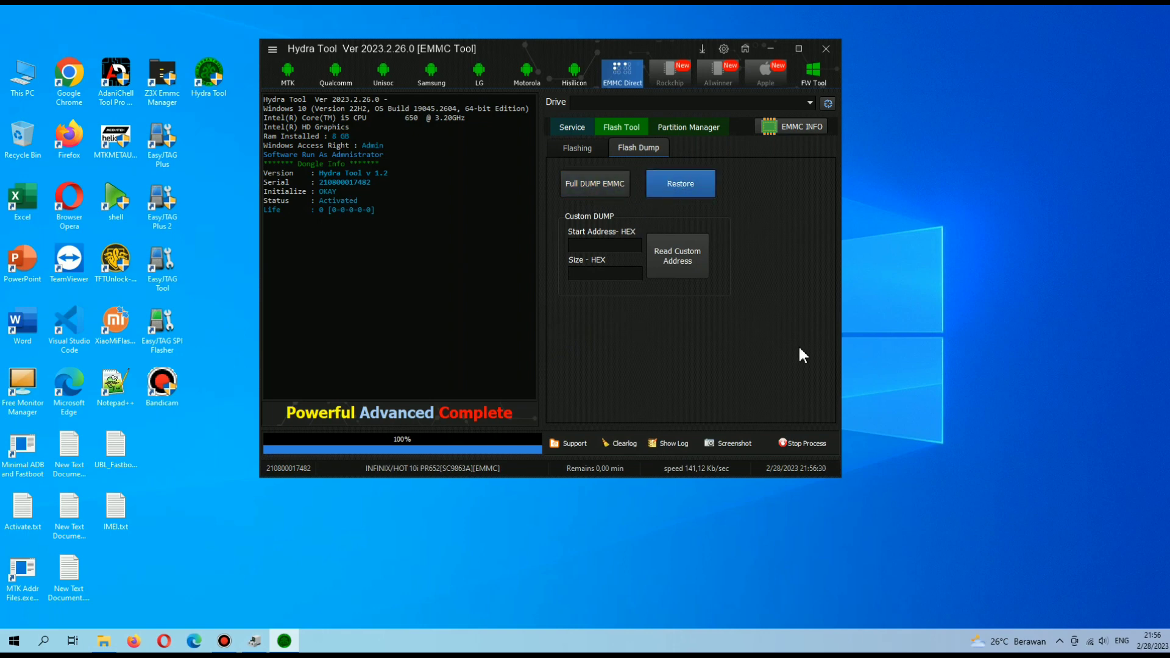
{"action": "left_click", "coordinate": [802, 443]}
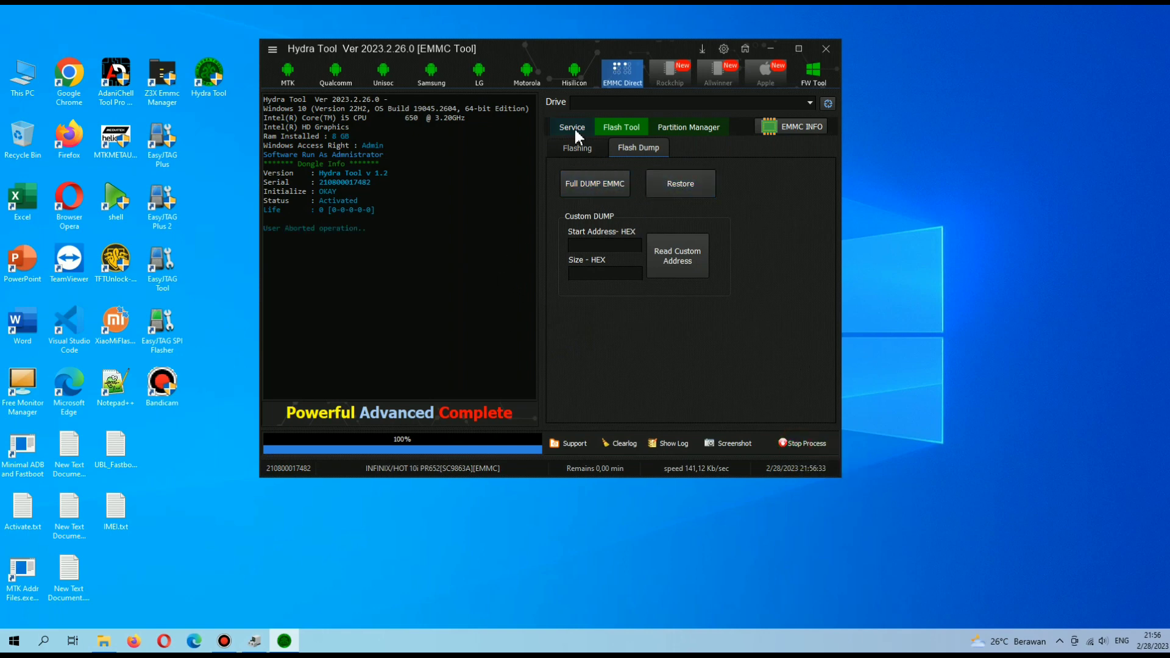
Check Partition Manager's Drive list, then switch to the Service tab's Security Reset options.
{"action": "left_click", "coordinate": [684, 129]}
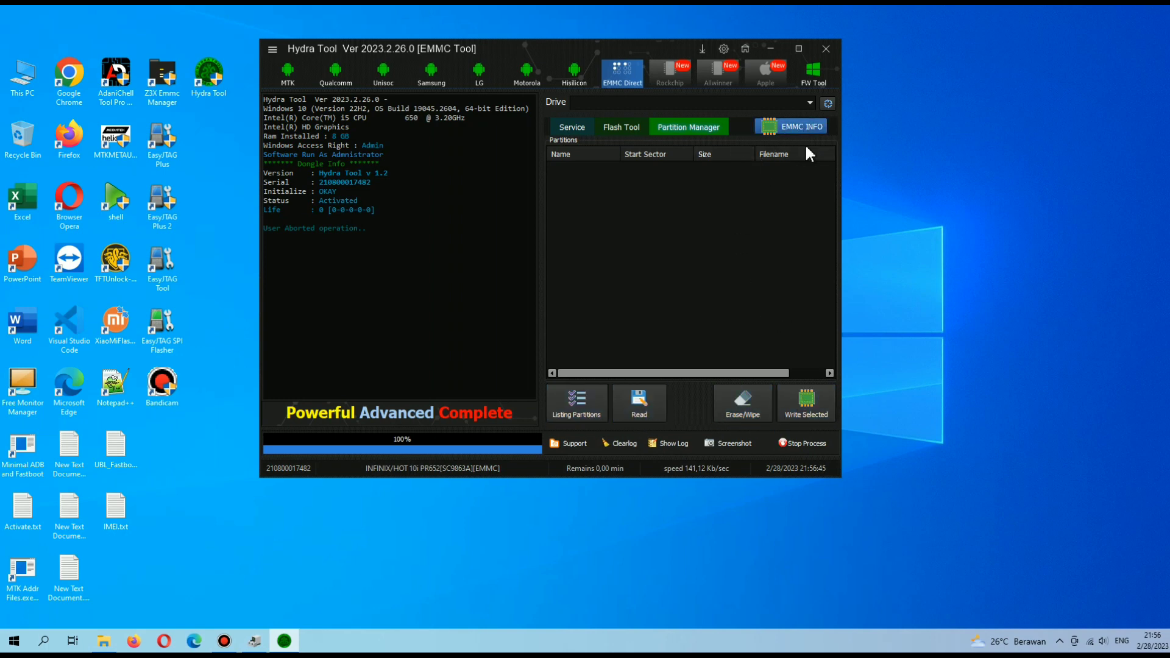
{"action": "left_click", "coordinate": [808, 103]}
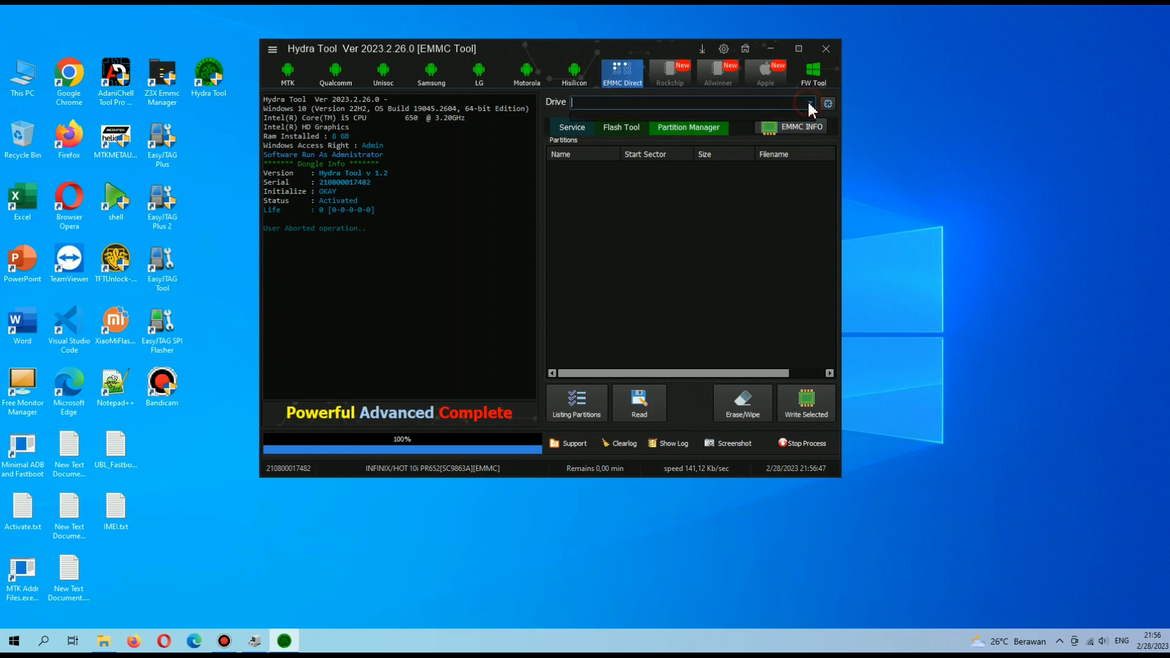
{"action": "left_click", "coordinate": [689, 128]}
{"action": "left_click", "coordinate": [569, 127]}
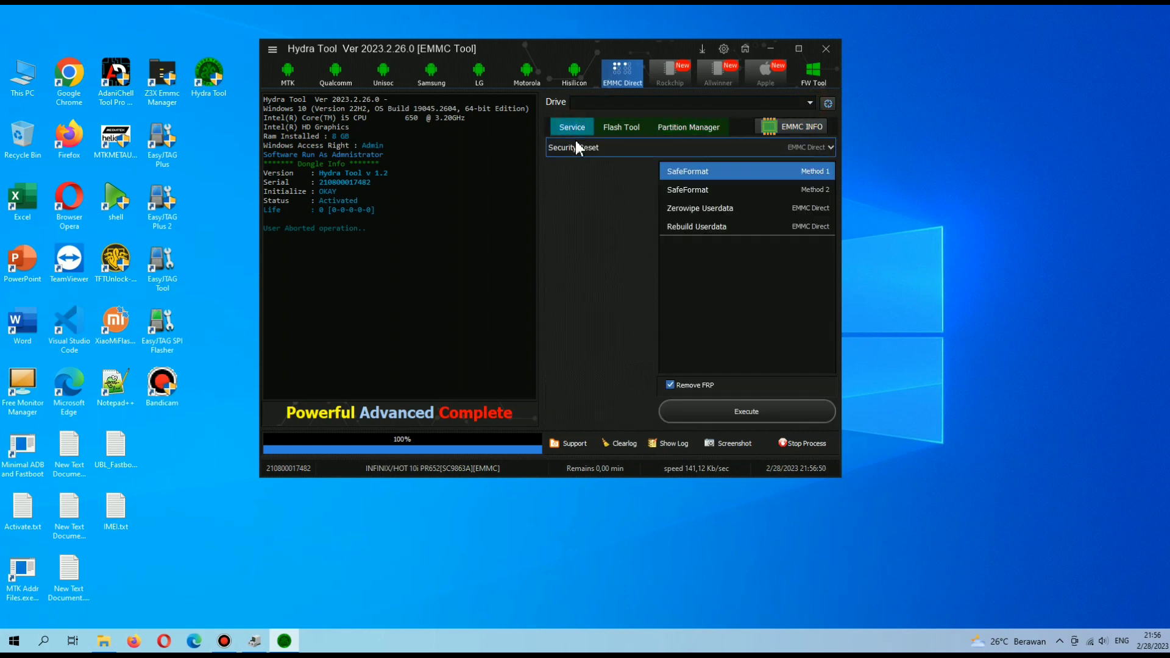